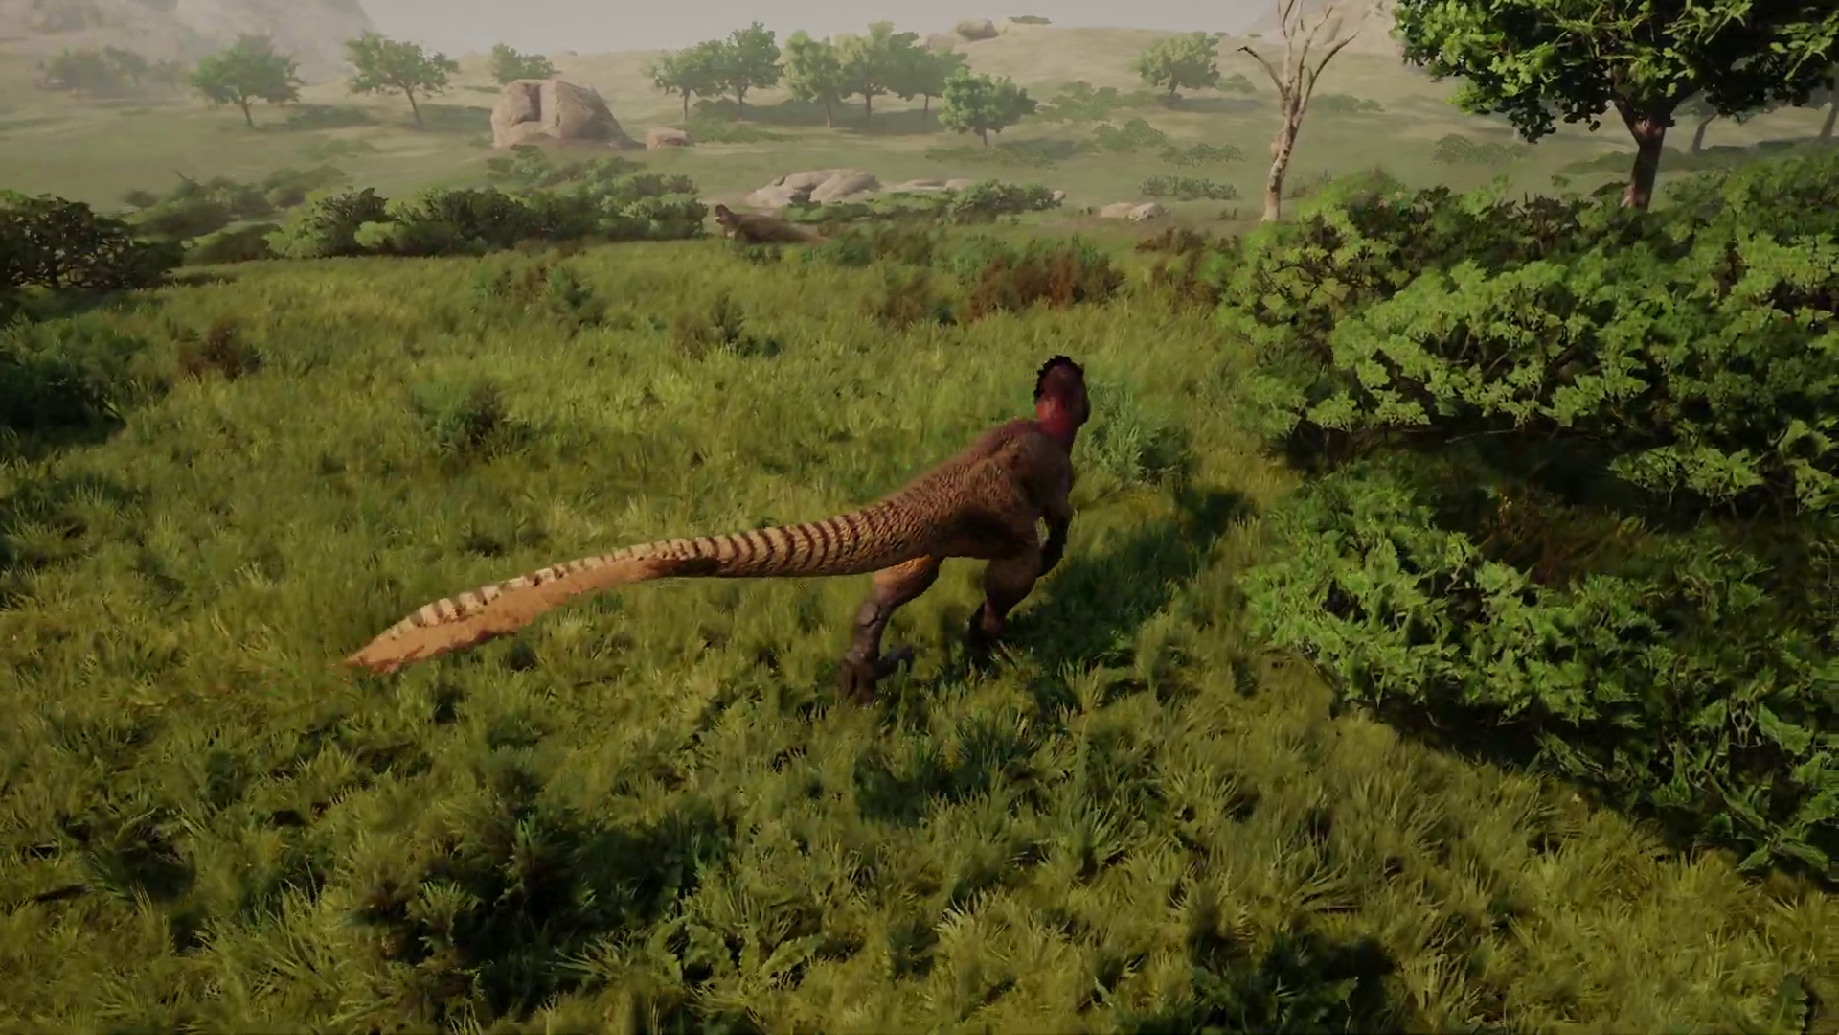
key("f")
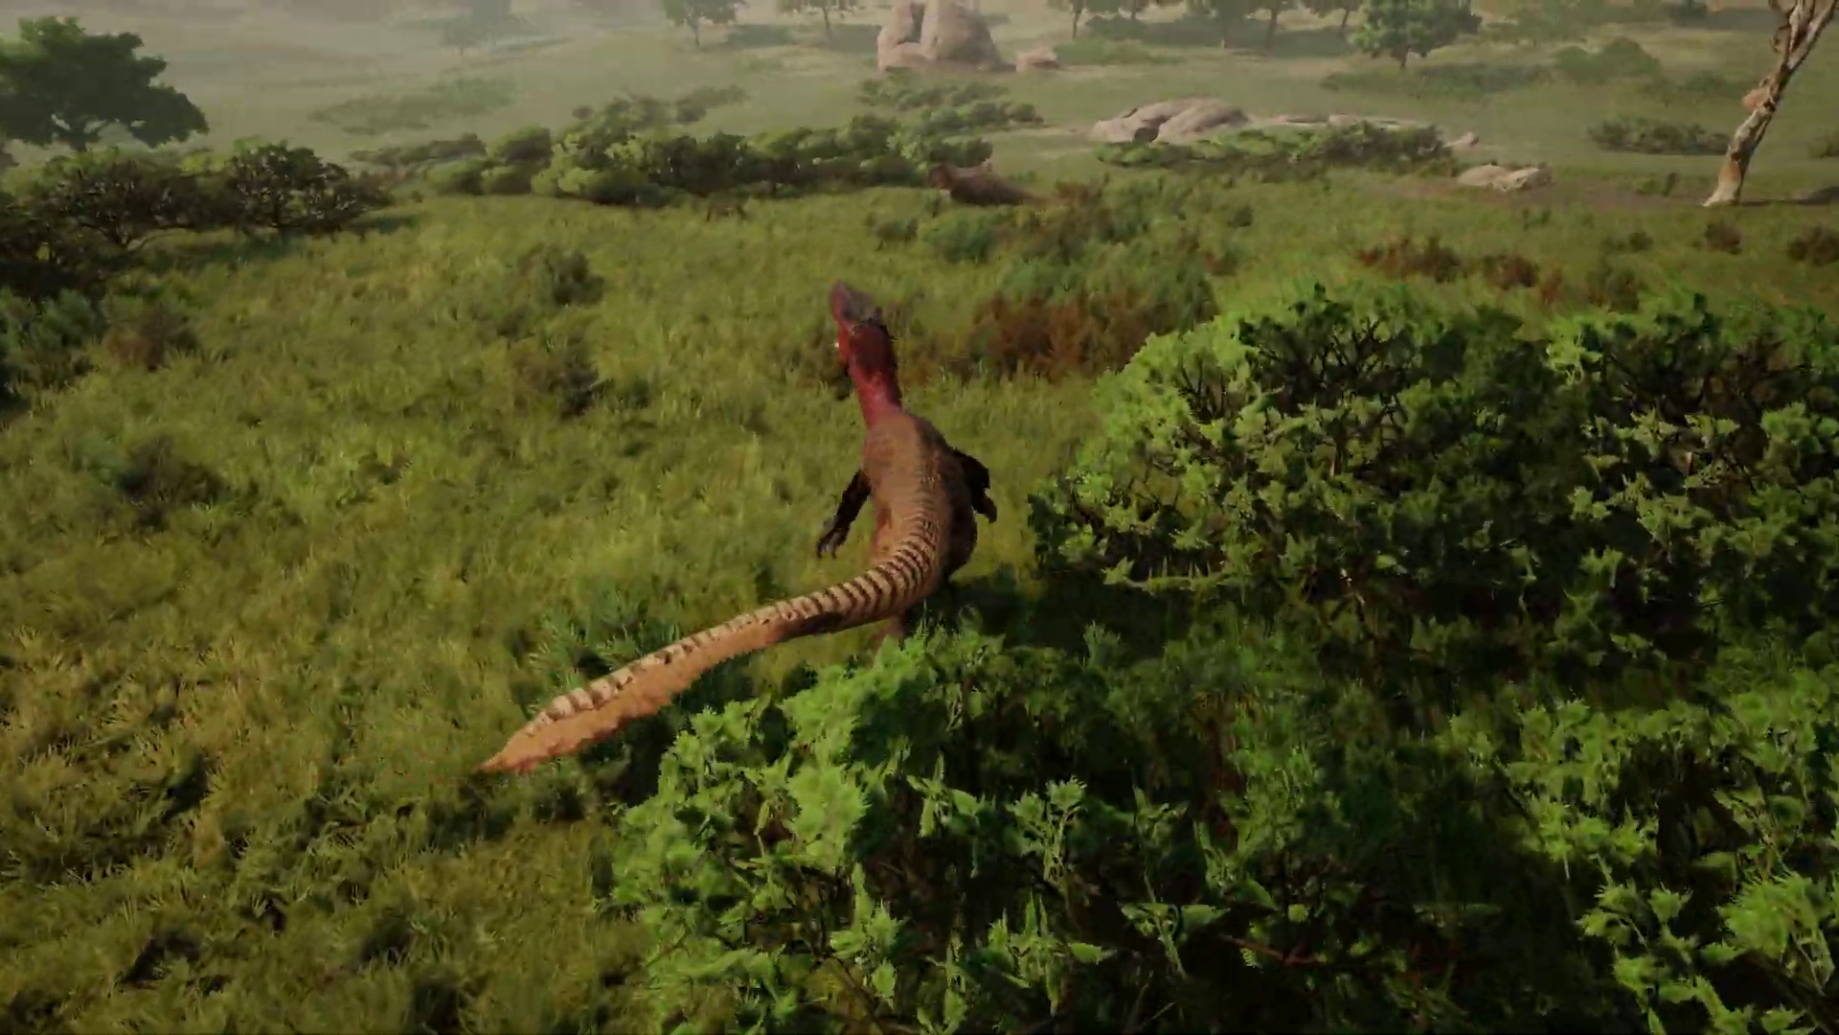
key("d")
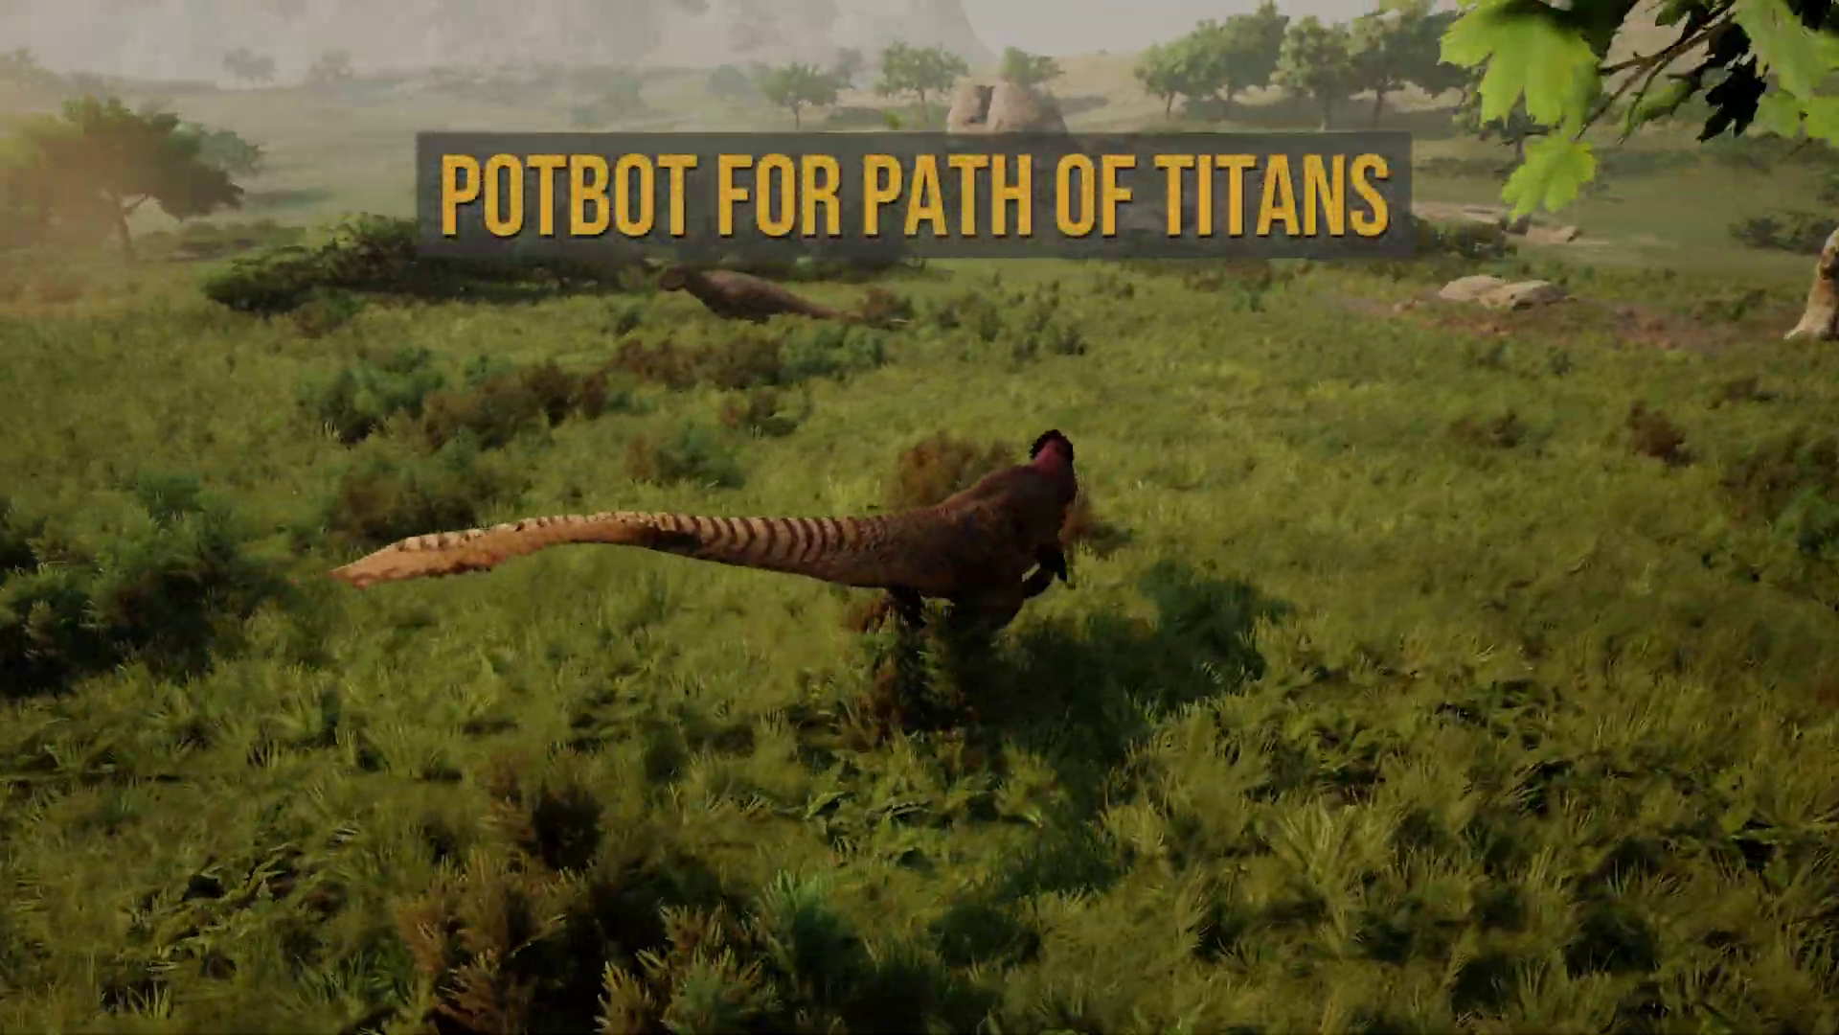
key("q")
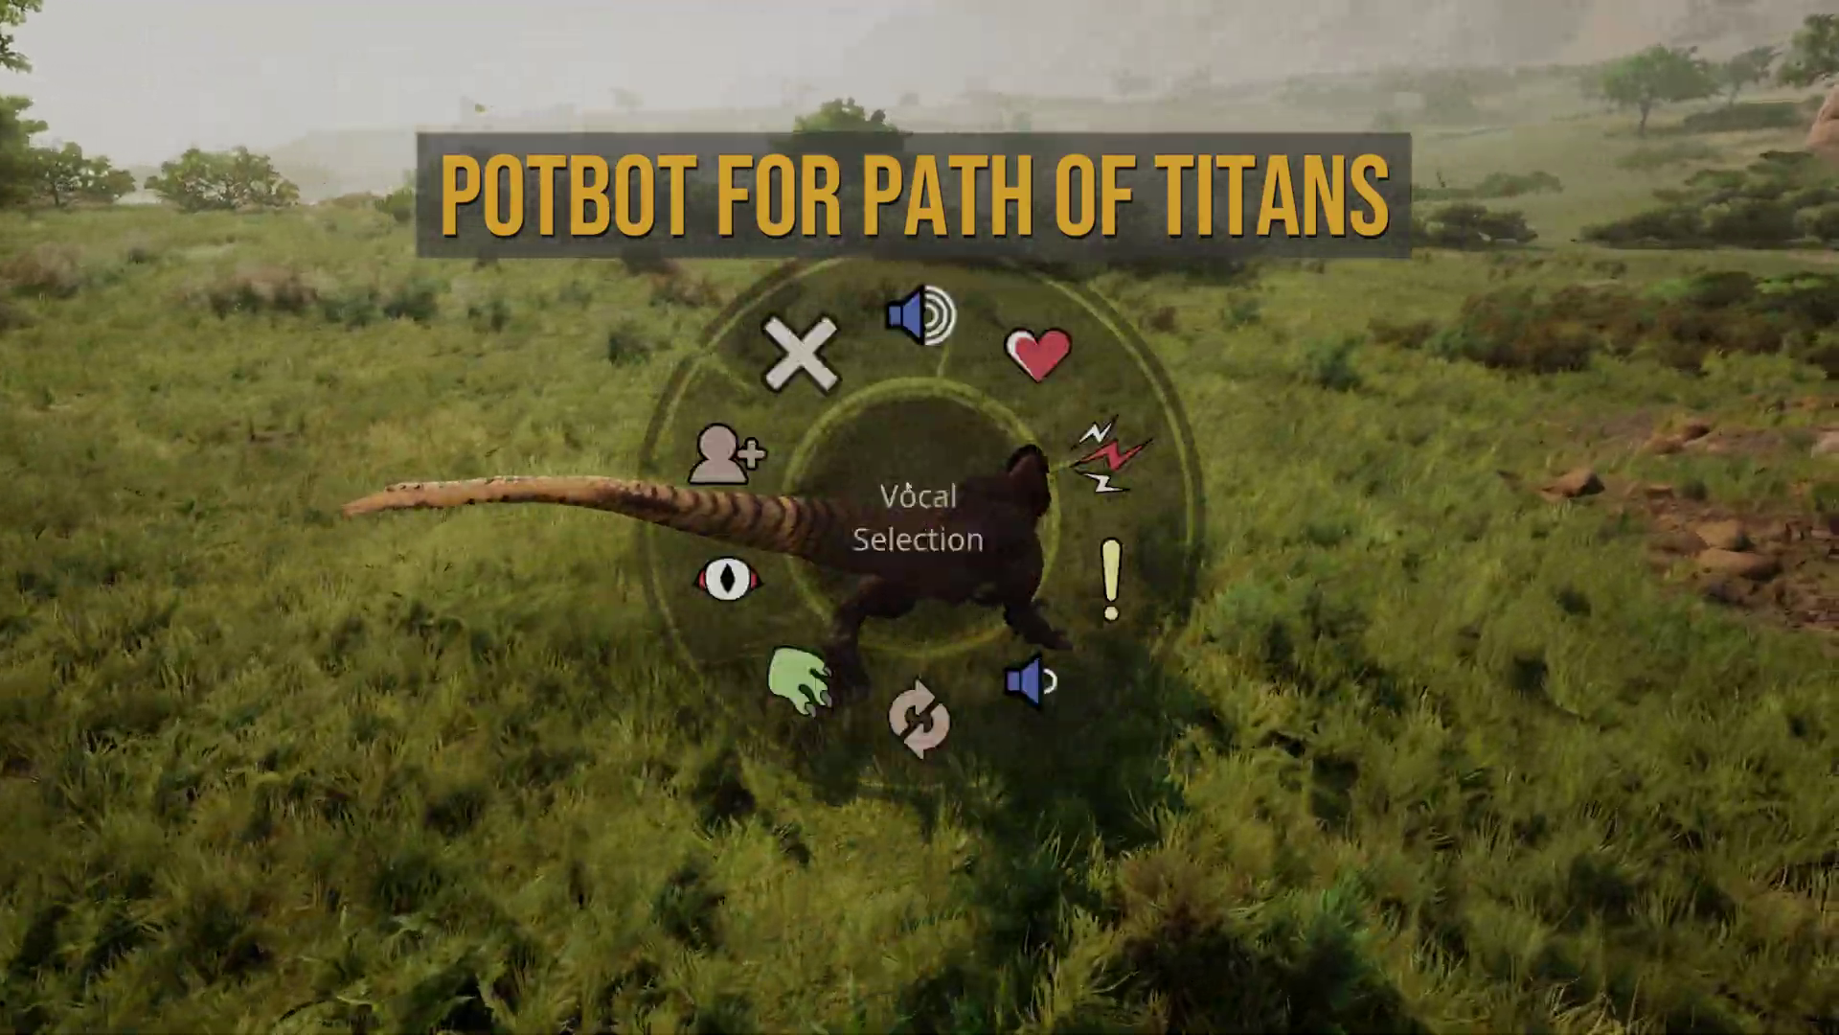
key("w")
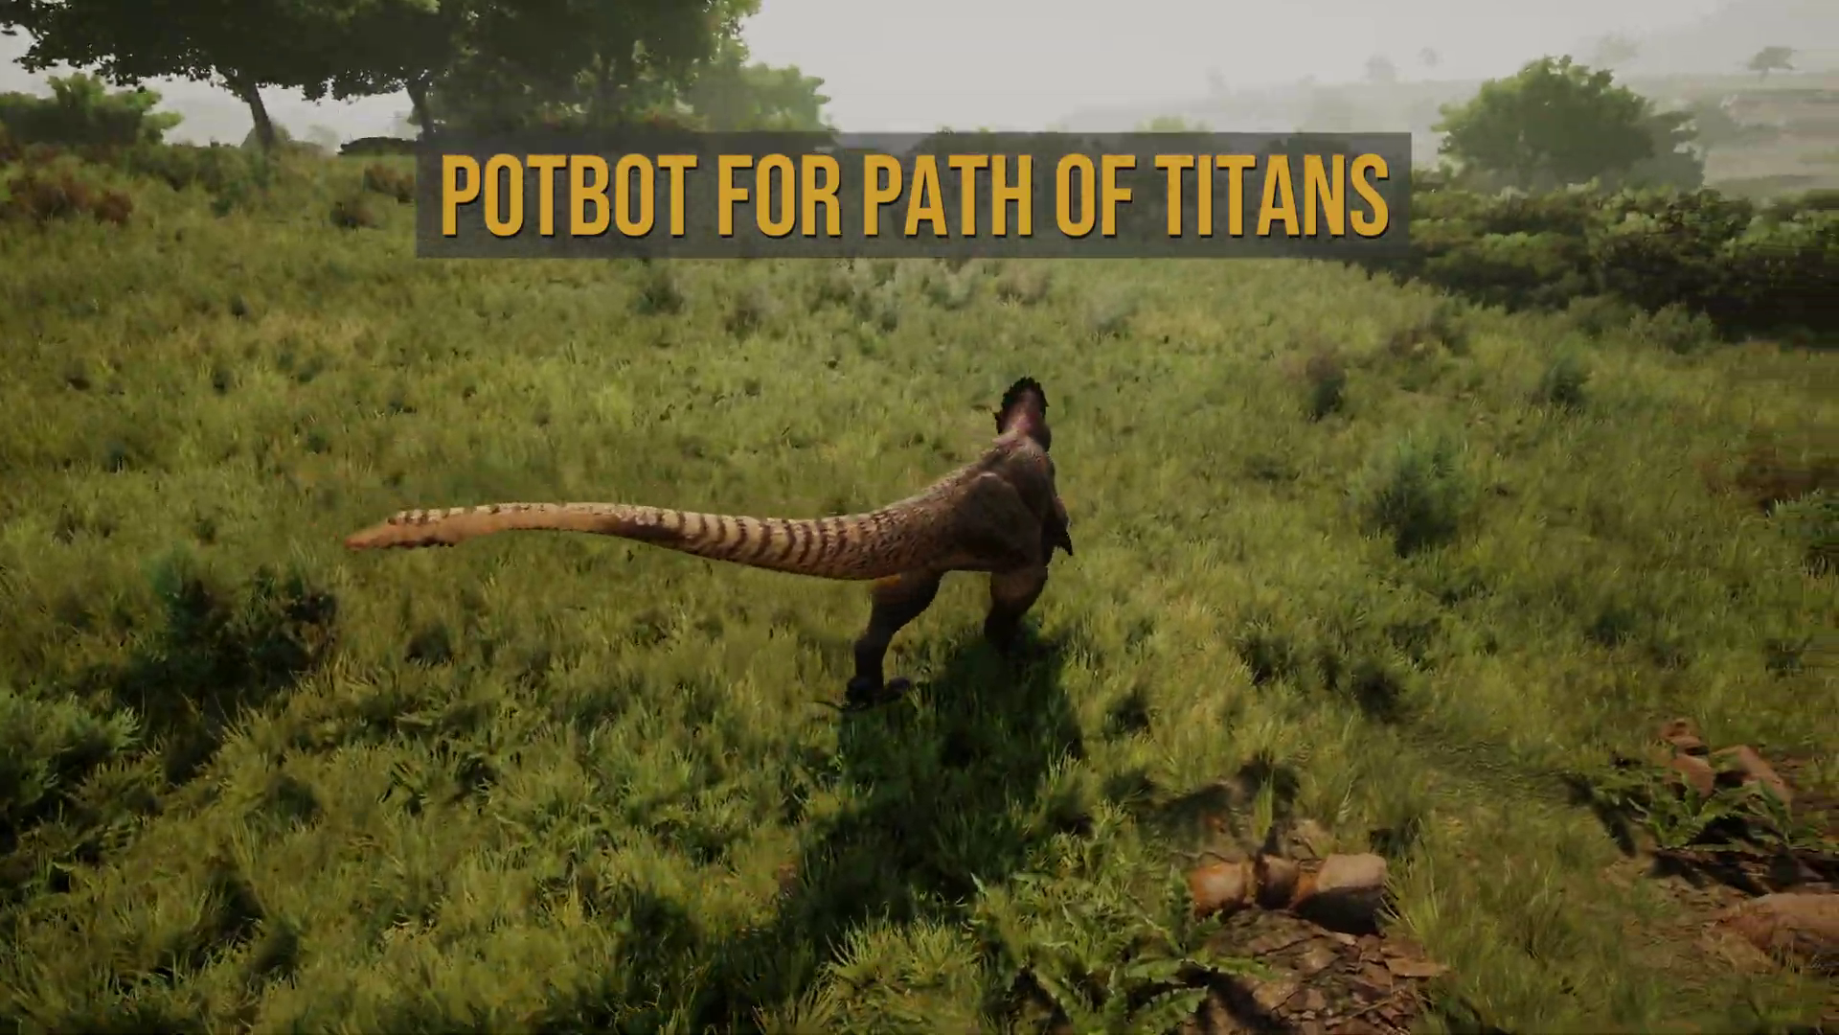
key("s")
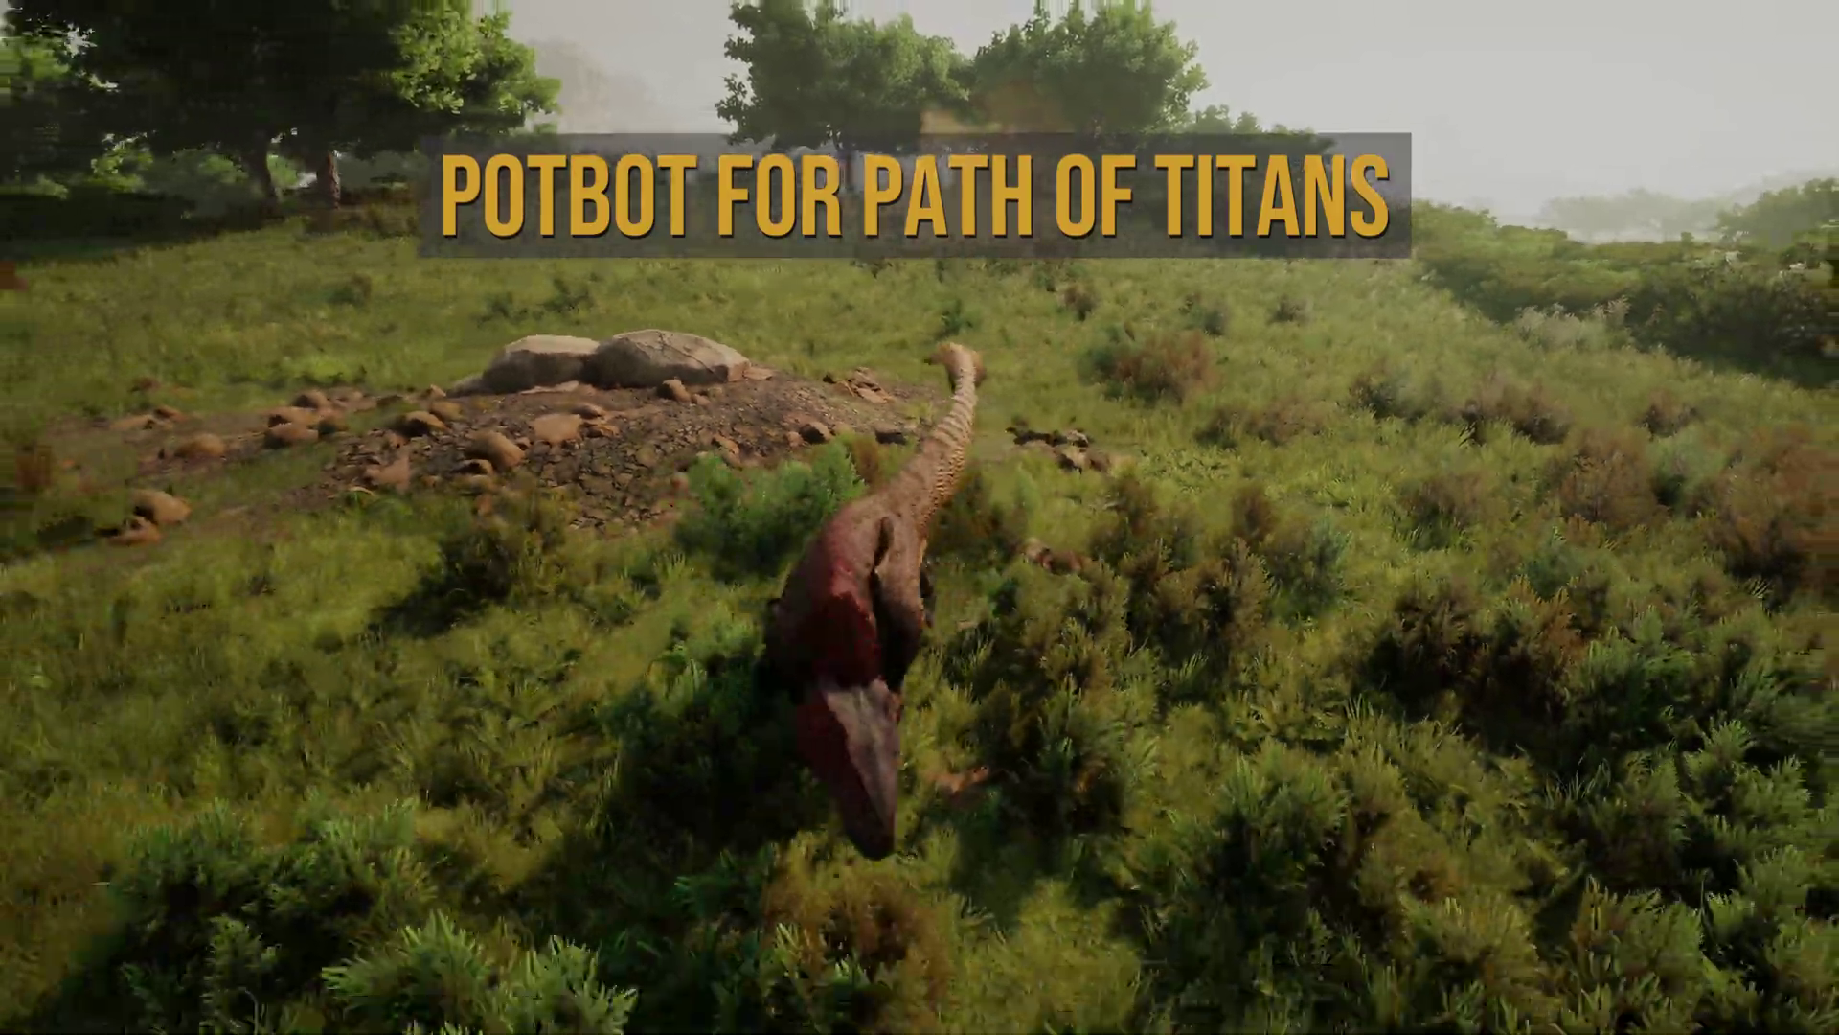
key("d")
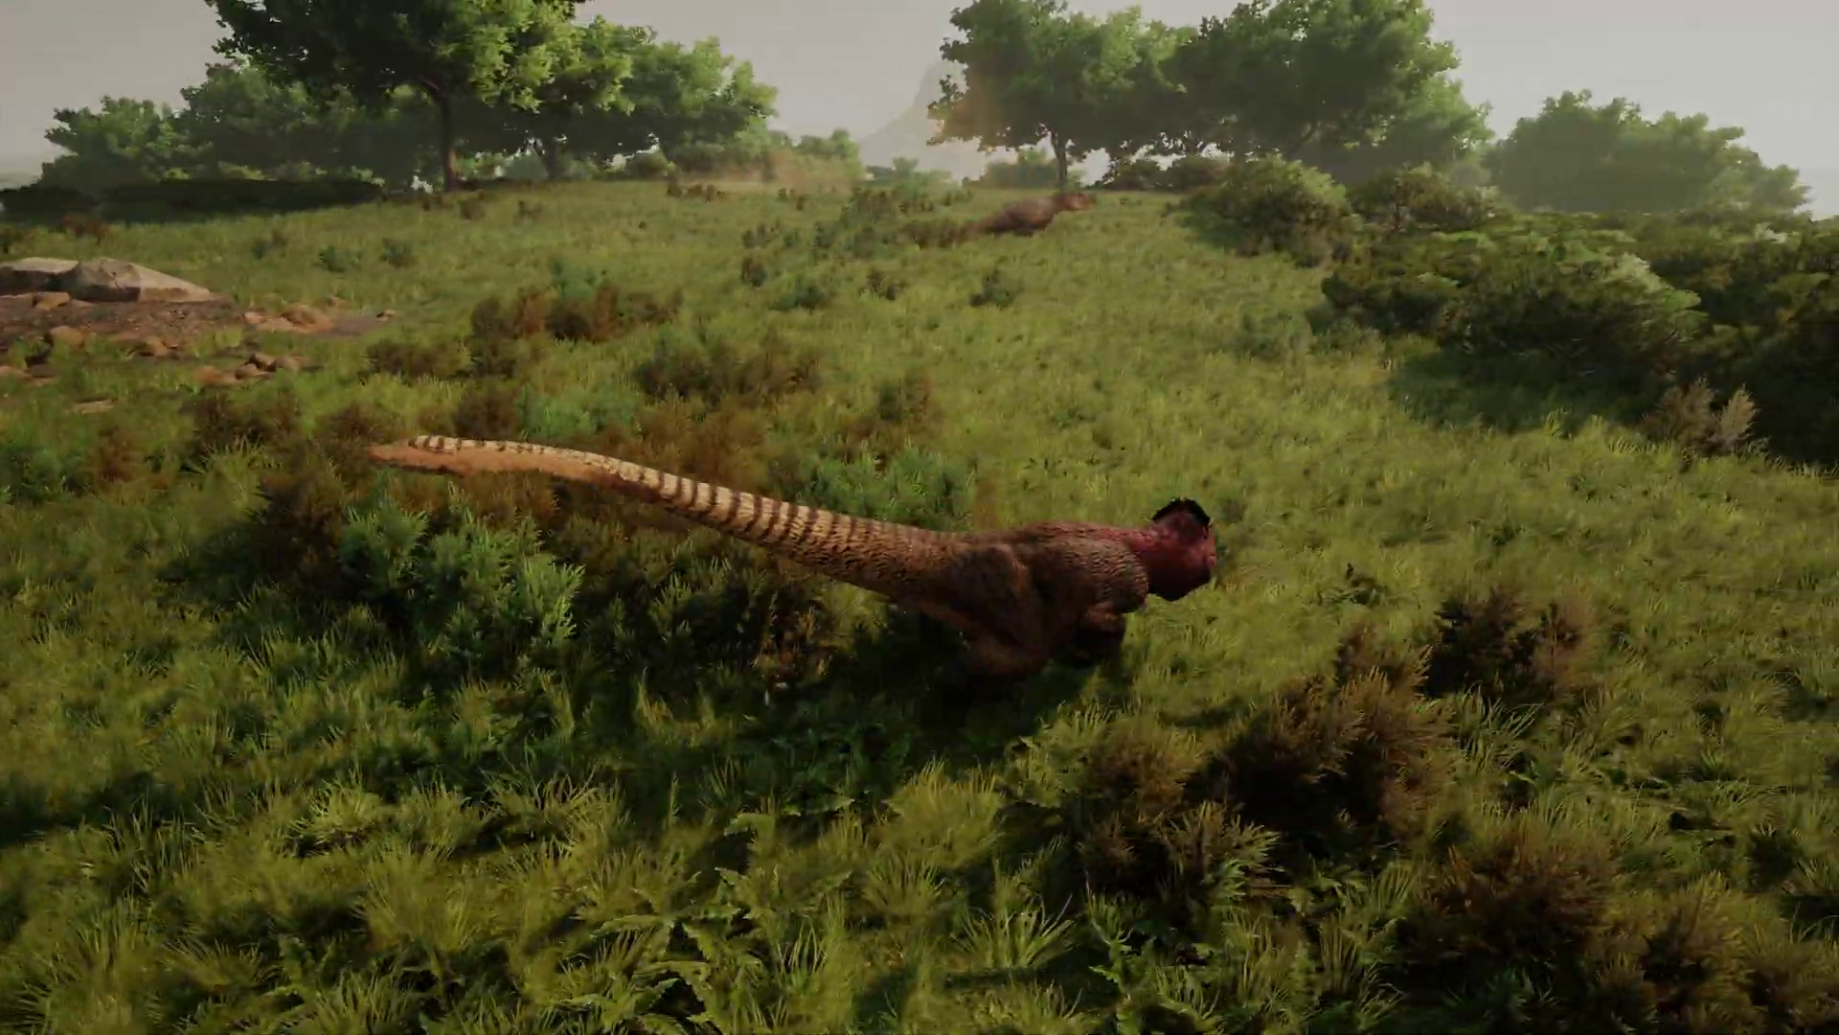
key("q")
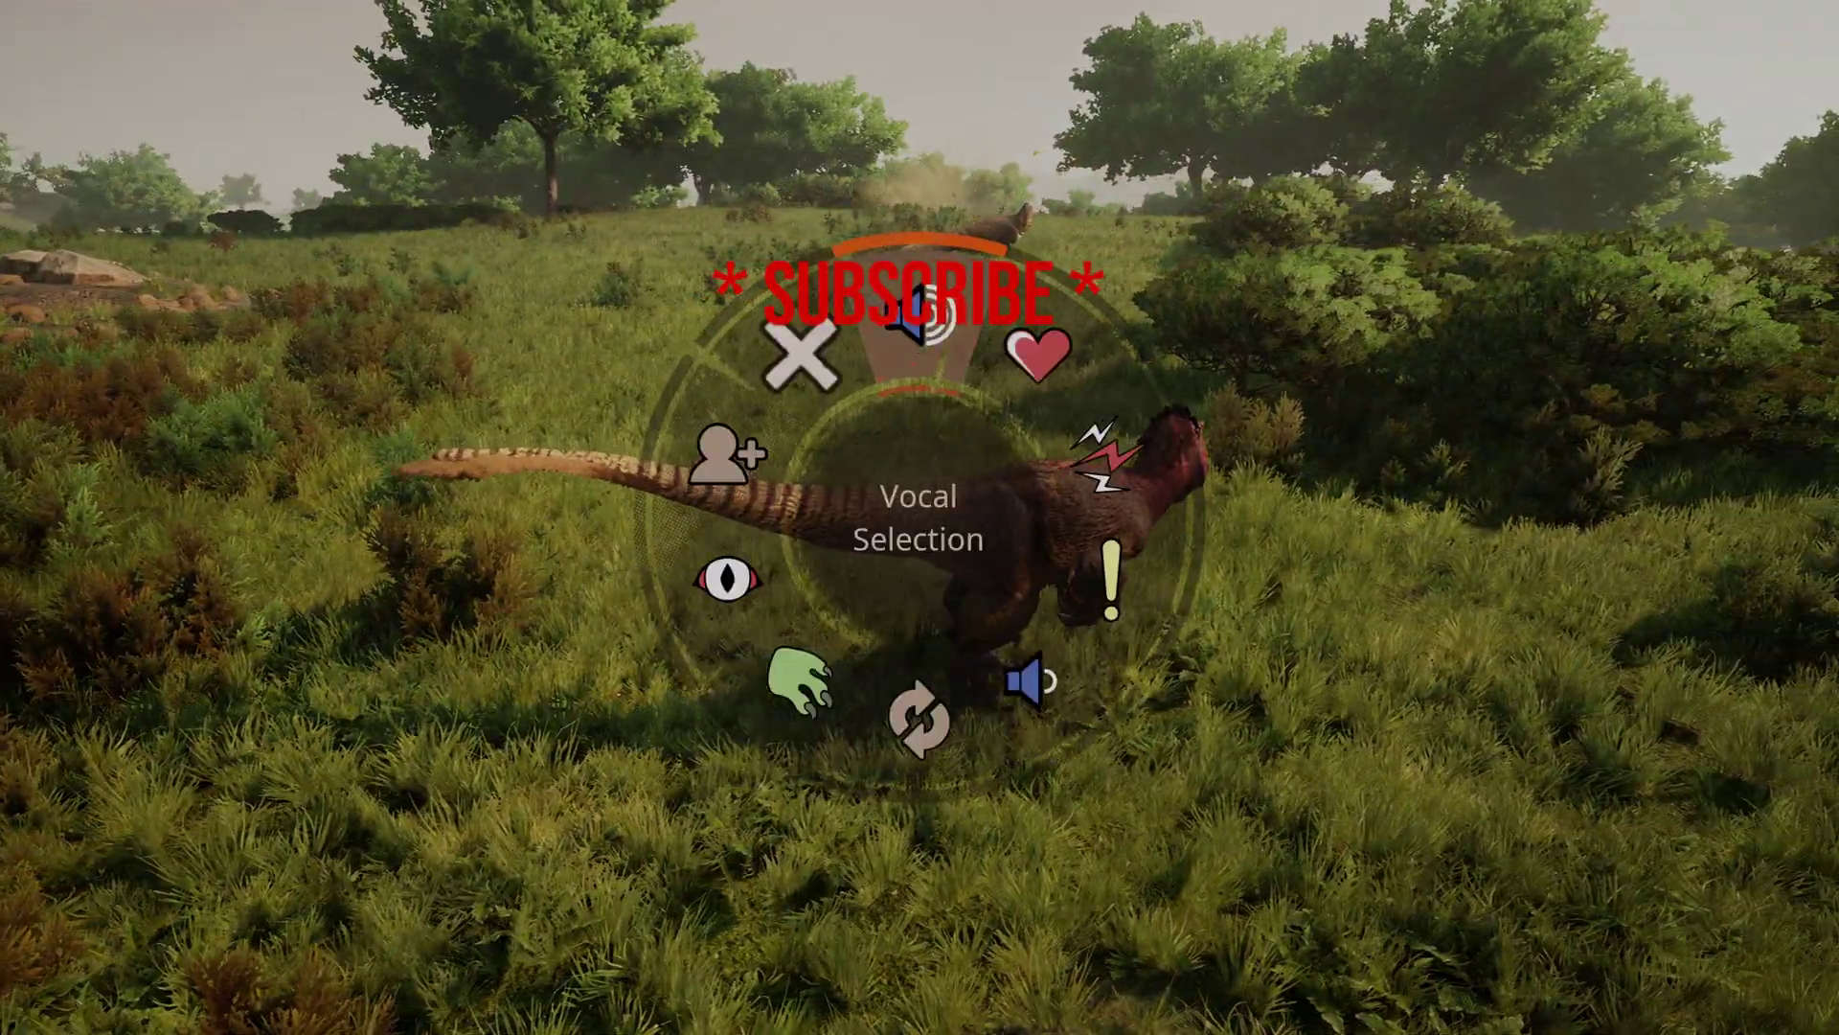
key("q")
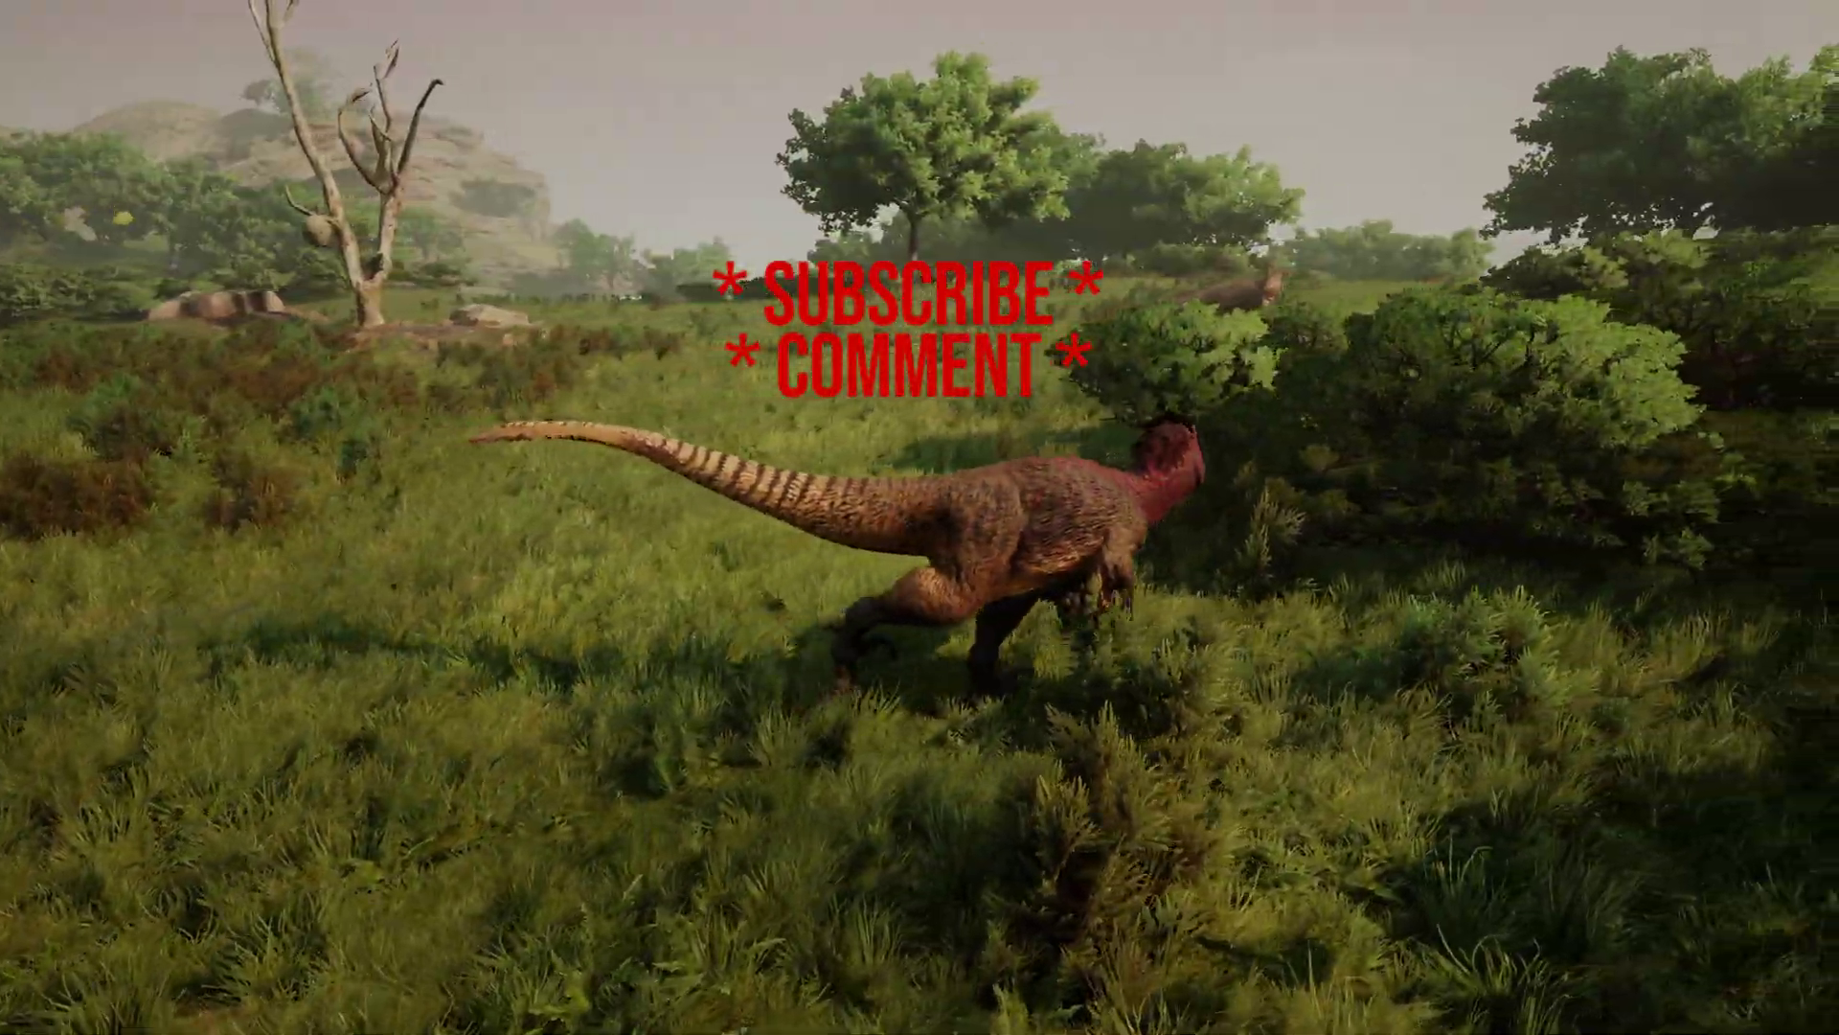
key("w")
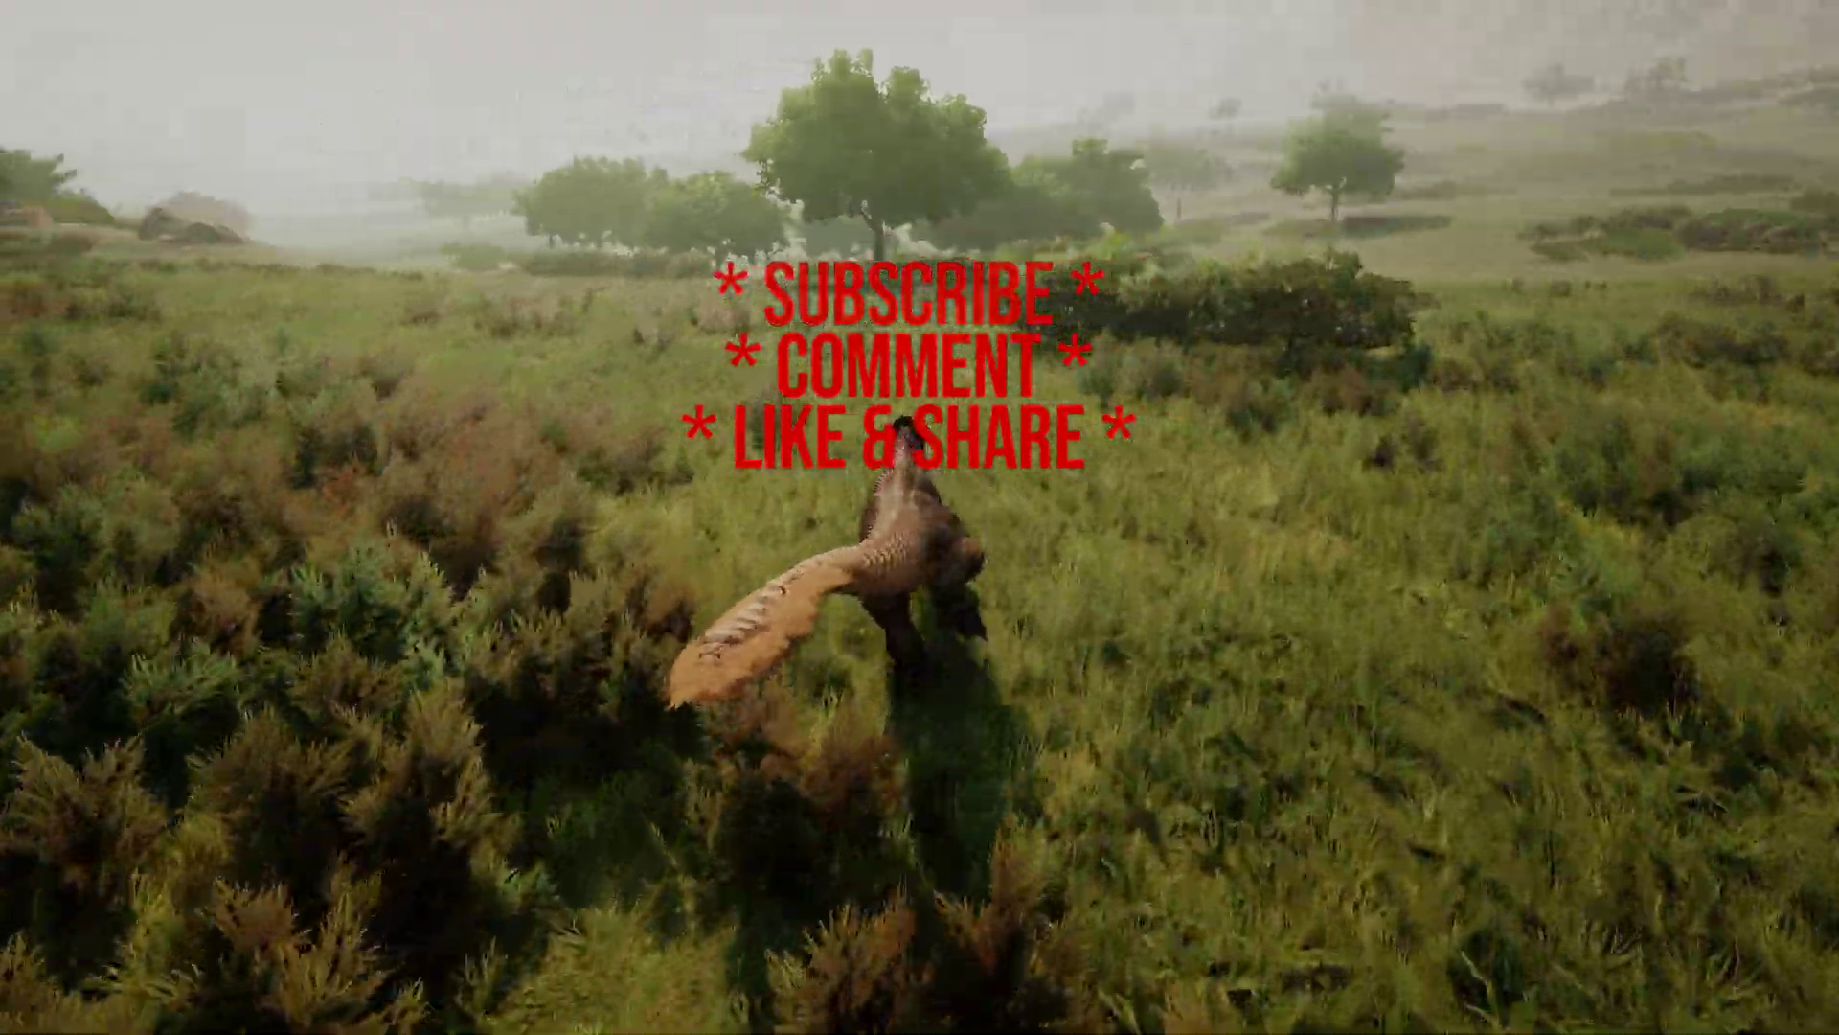
key("d")
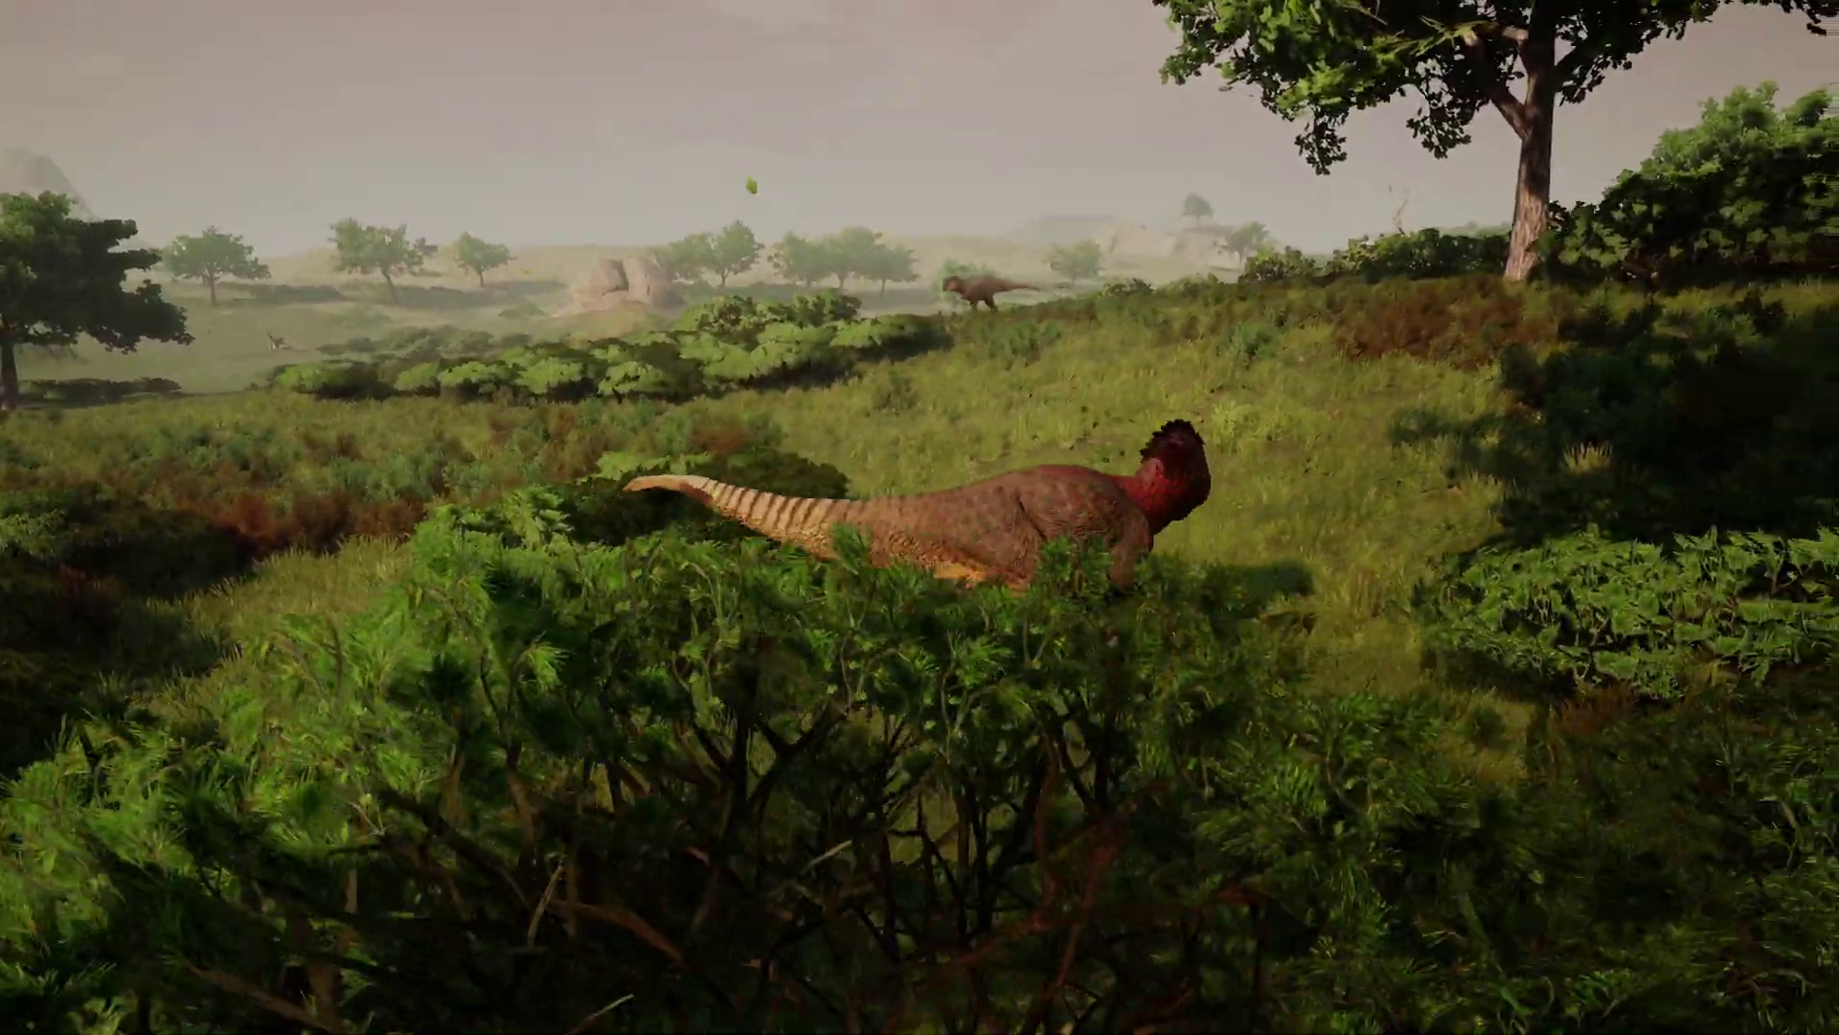
key("v")
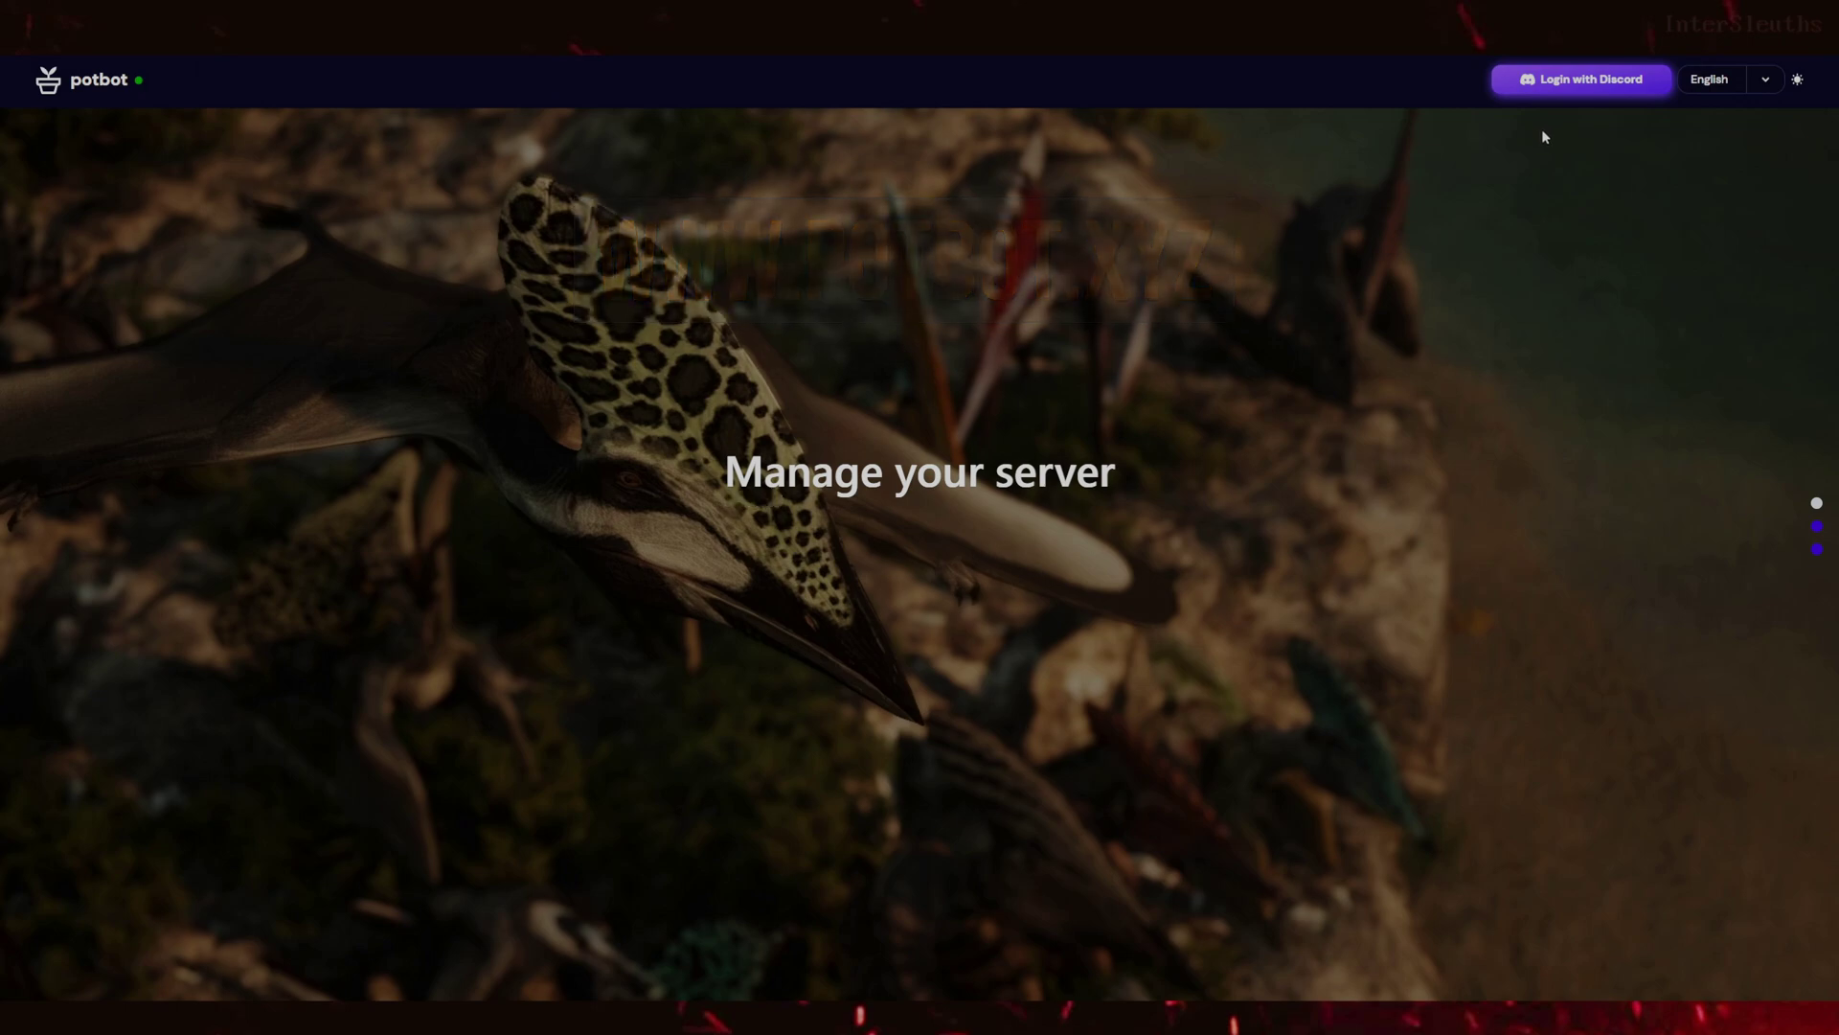
- Log in to potbot with Discord, authorizing its account access, and open the Void's FunHouse server
left_click(1594, 81)
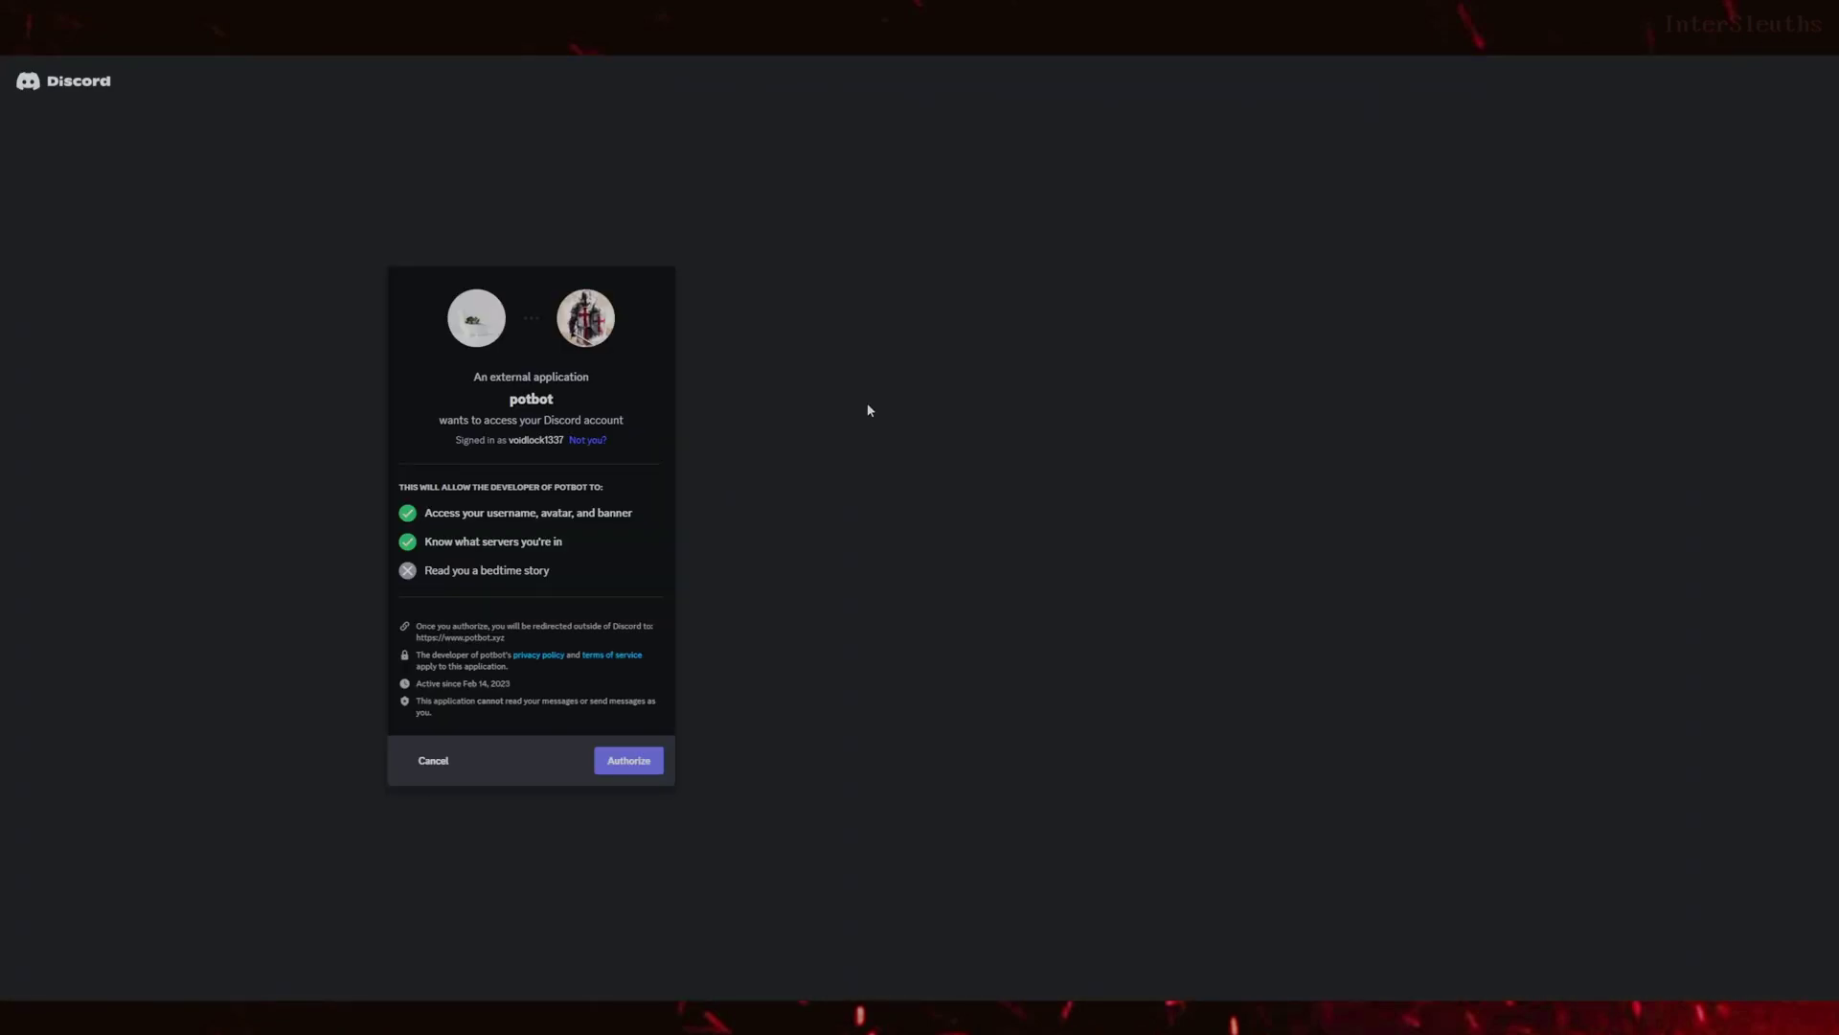
left_click(632, 763)
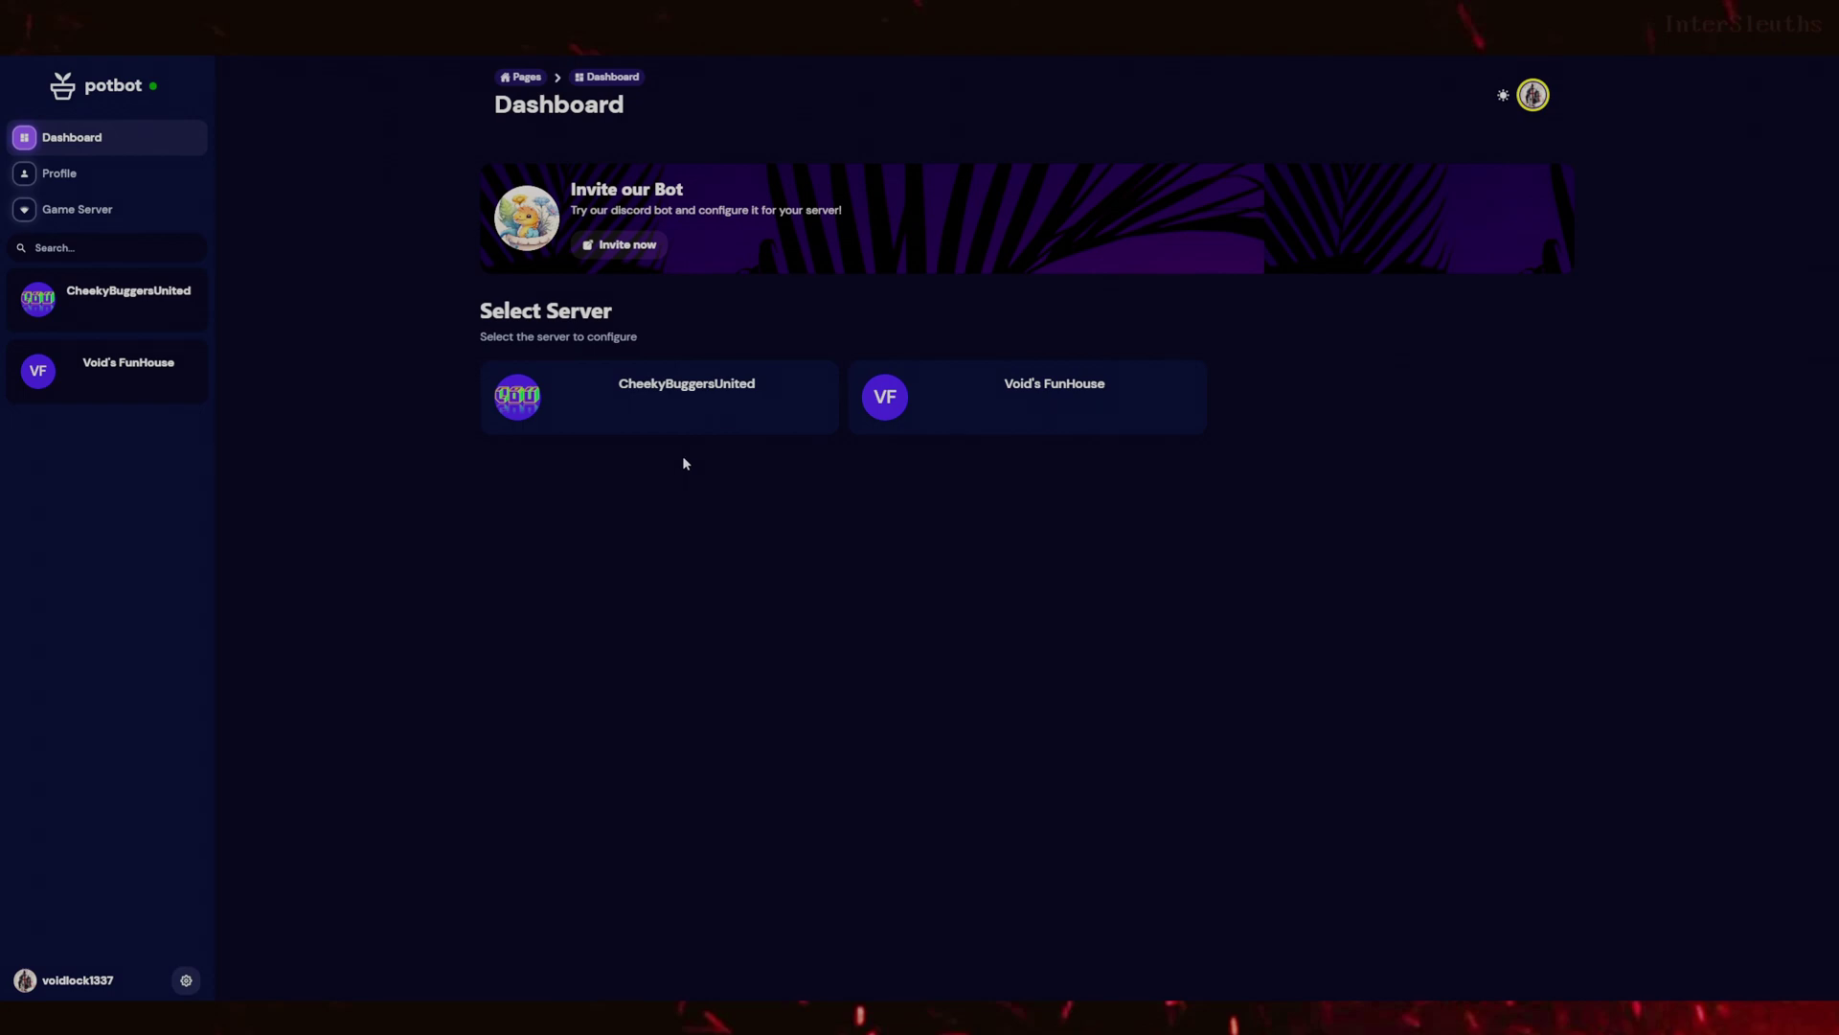
left_click(1048, 410)
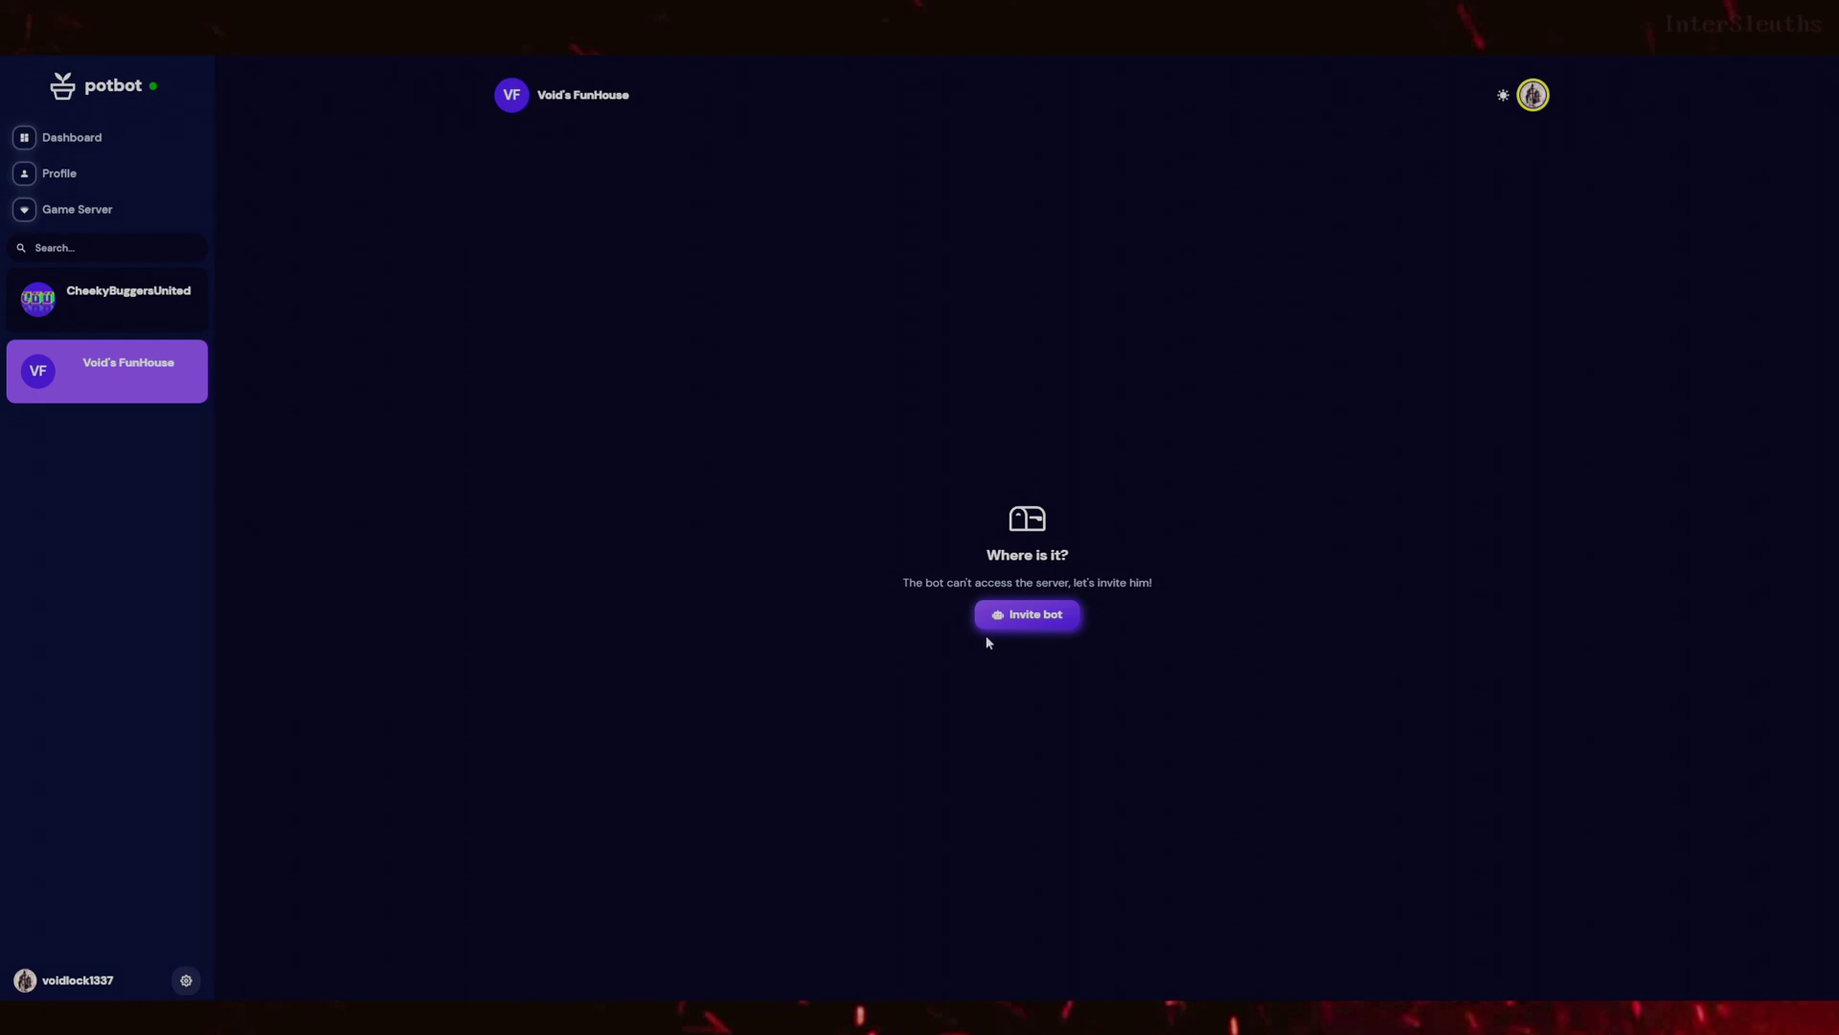
- Invite potbot to the Void's FunHouse Discord server and authorize it with all requested permissions
left_click(1038, 618)
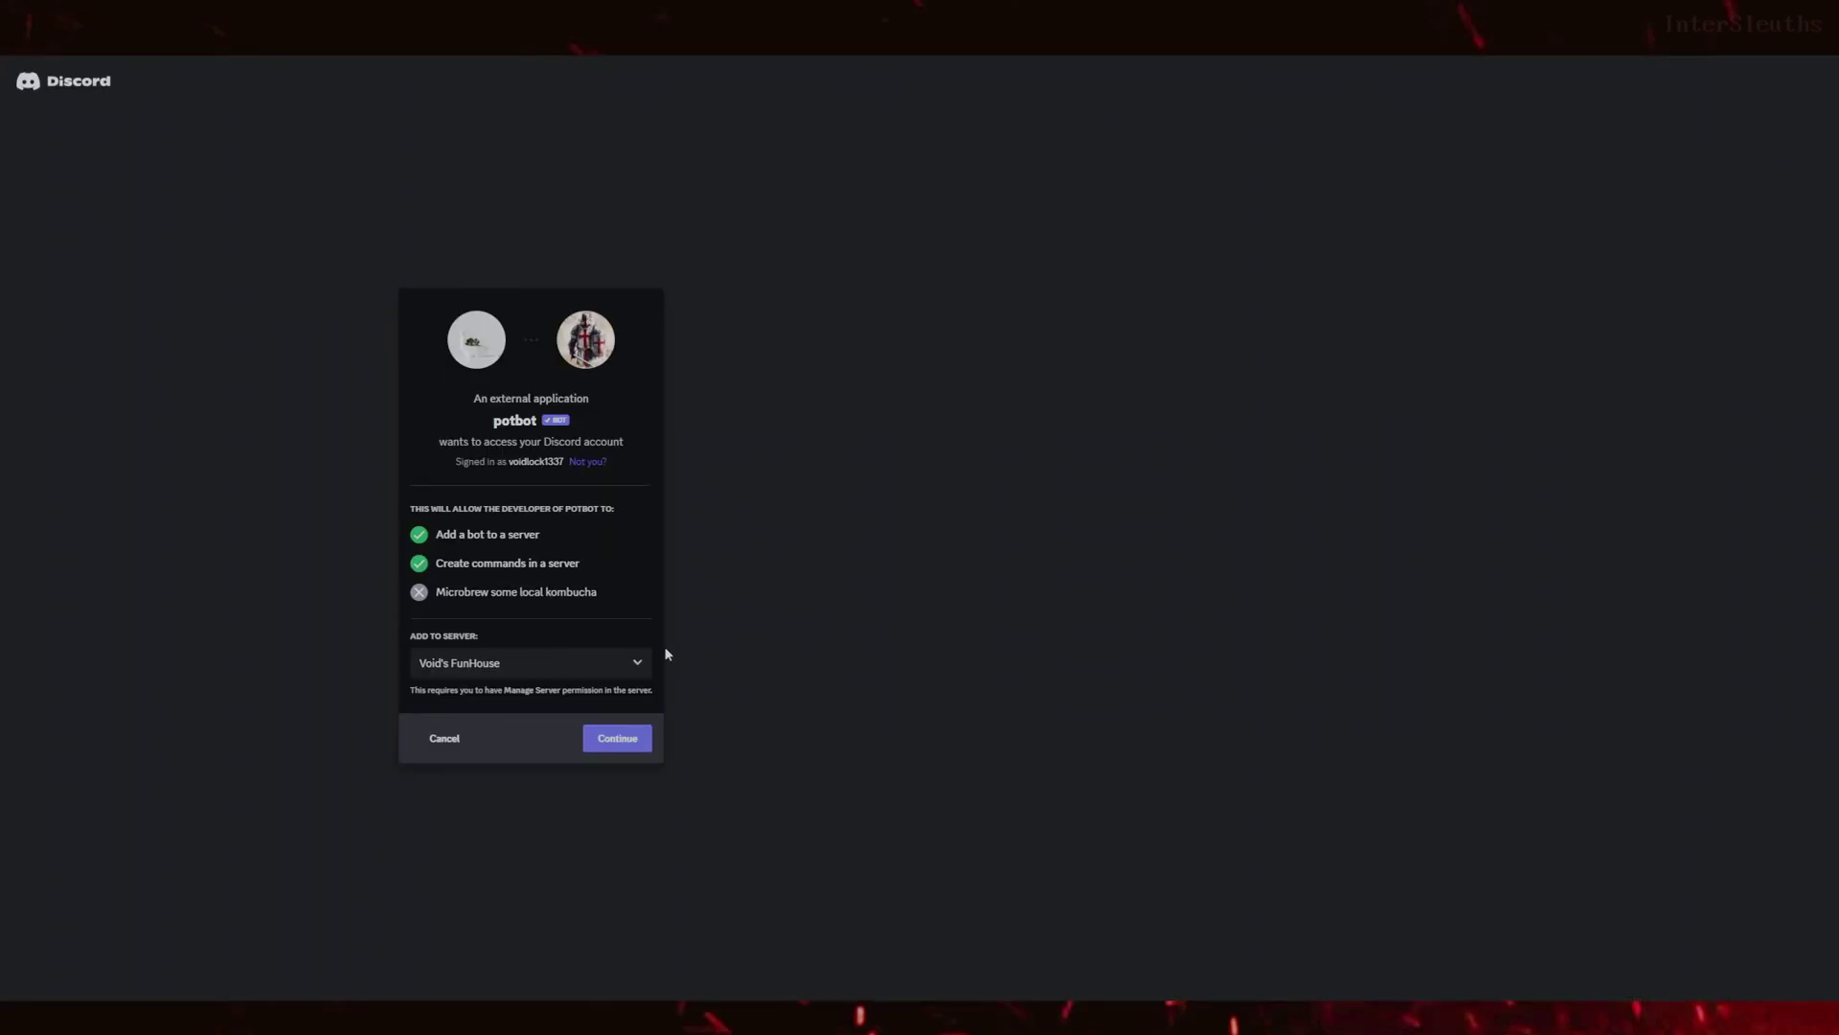
left_click(580, 670)
left_click(462, 728)
left_click(617, 739)
scroll(616, 736, "down", 3)
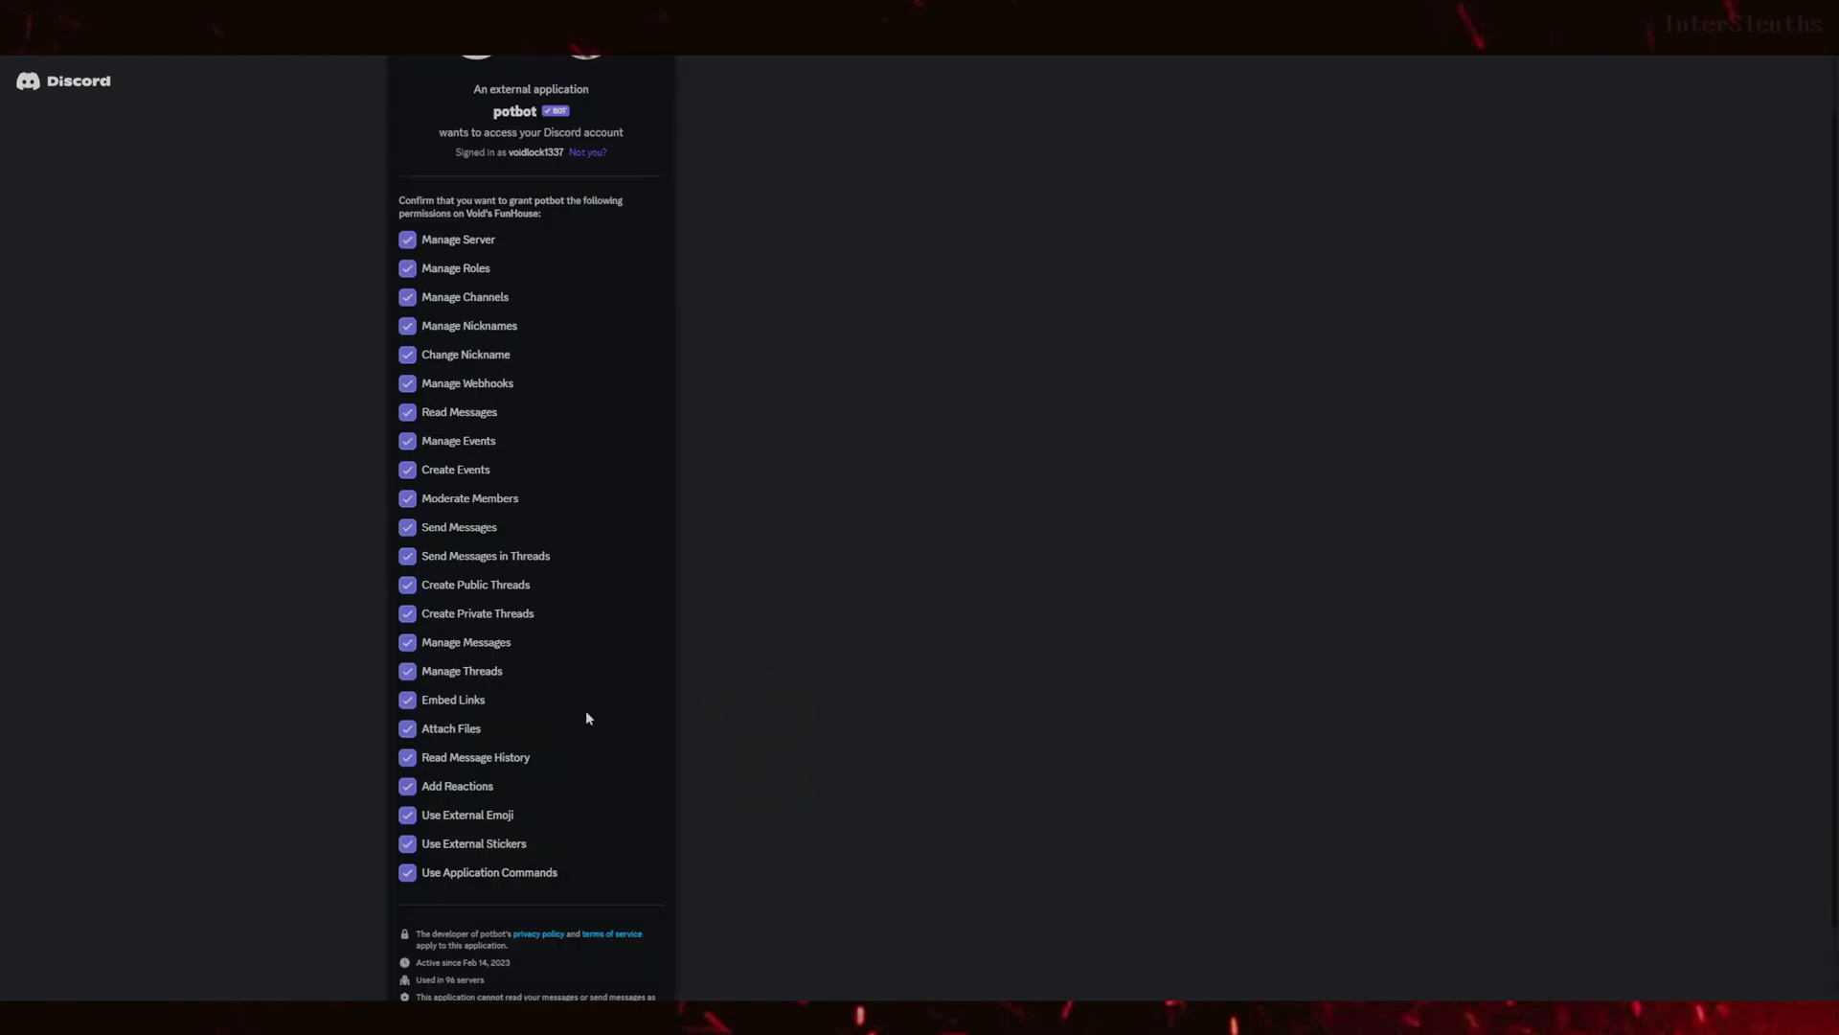
left_click(640, 975)
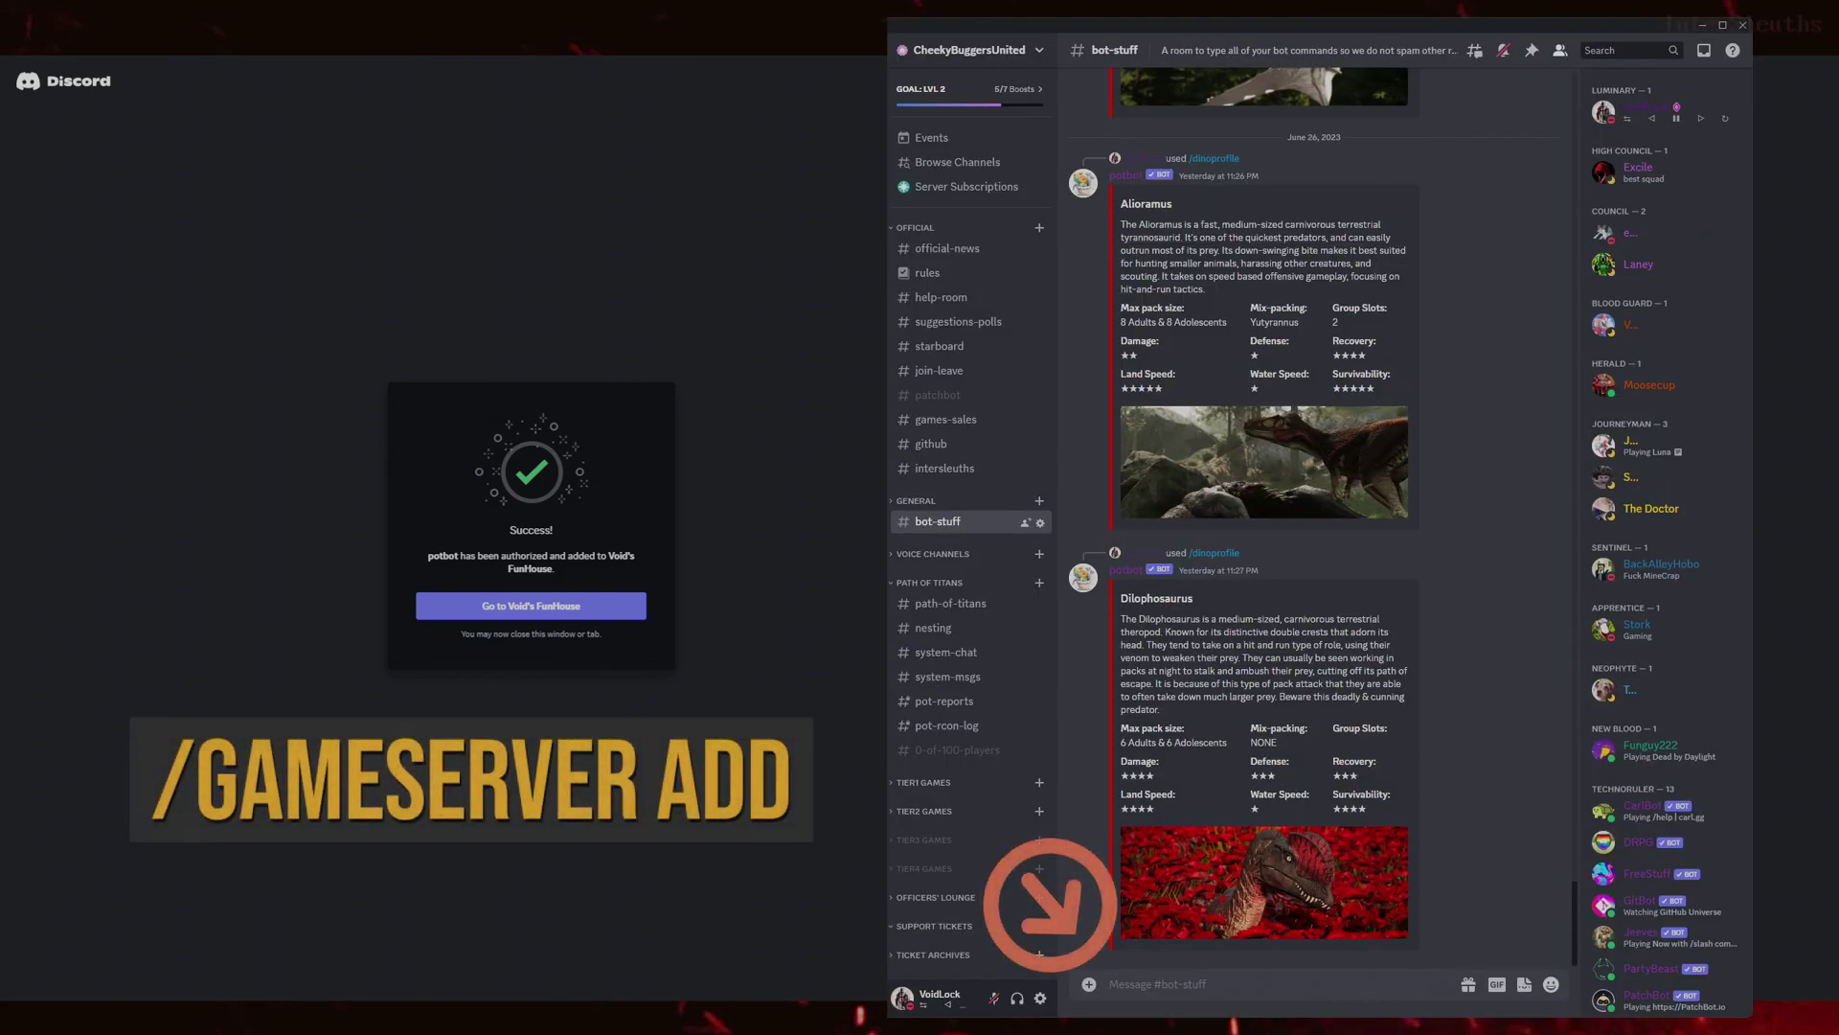
- In Discord's bot-stuff channel, draft potbot's /gameserver add command with server_name set to Cbu Official 1 / Rp Realism
type("/gameserver add")
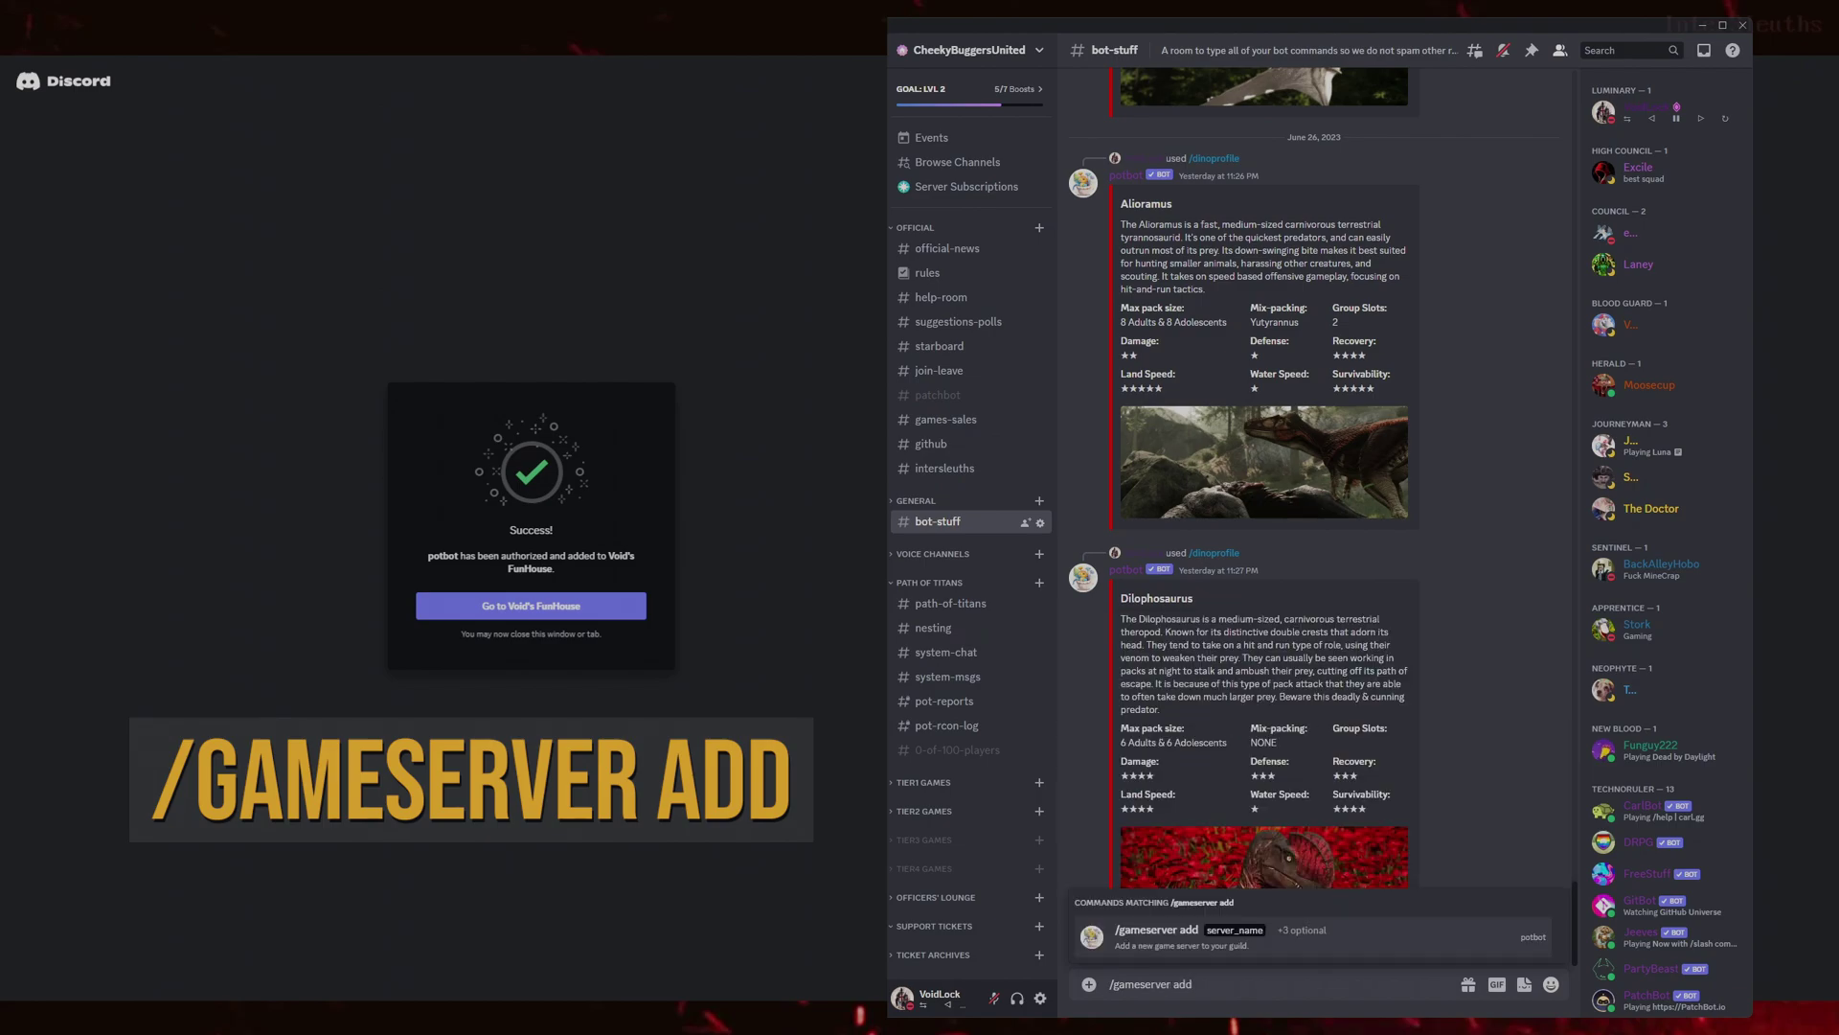
left_click(1239, 947)
type("CBU")
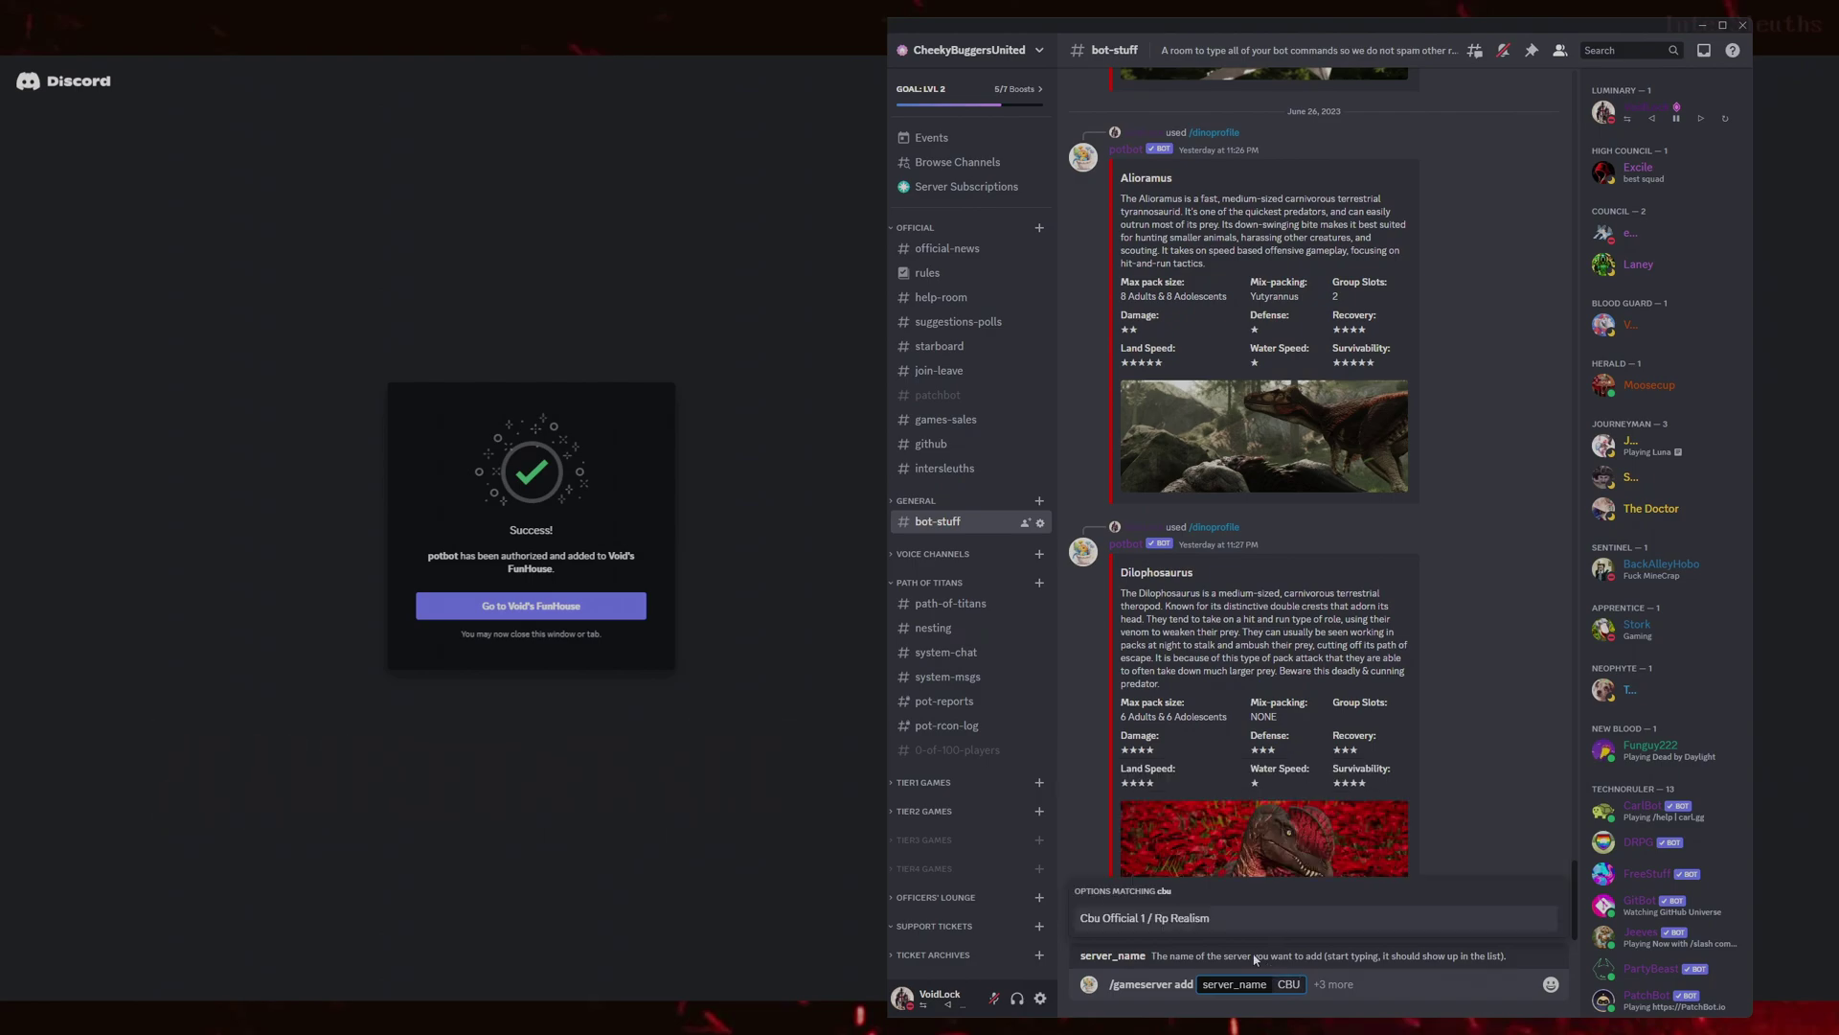
left_click(1187, 918)
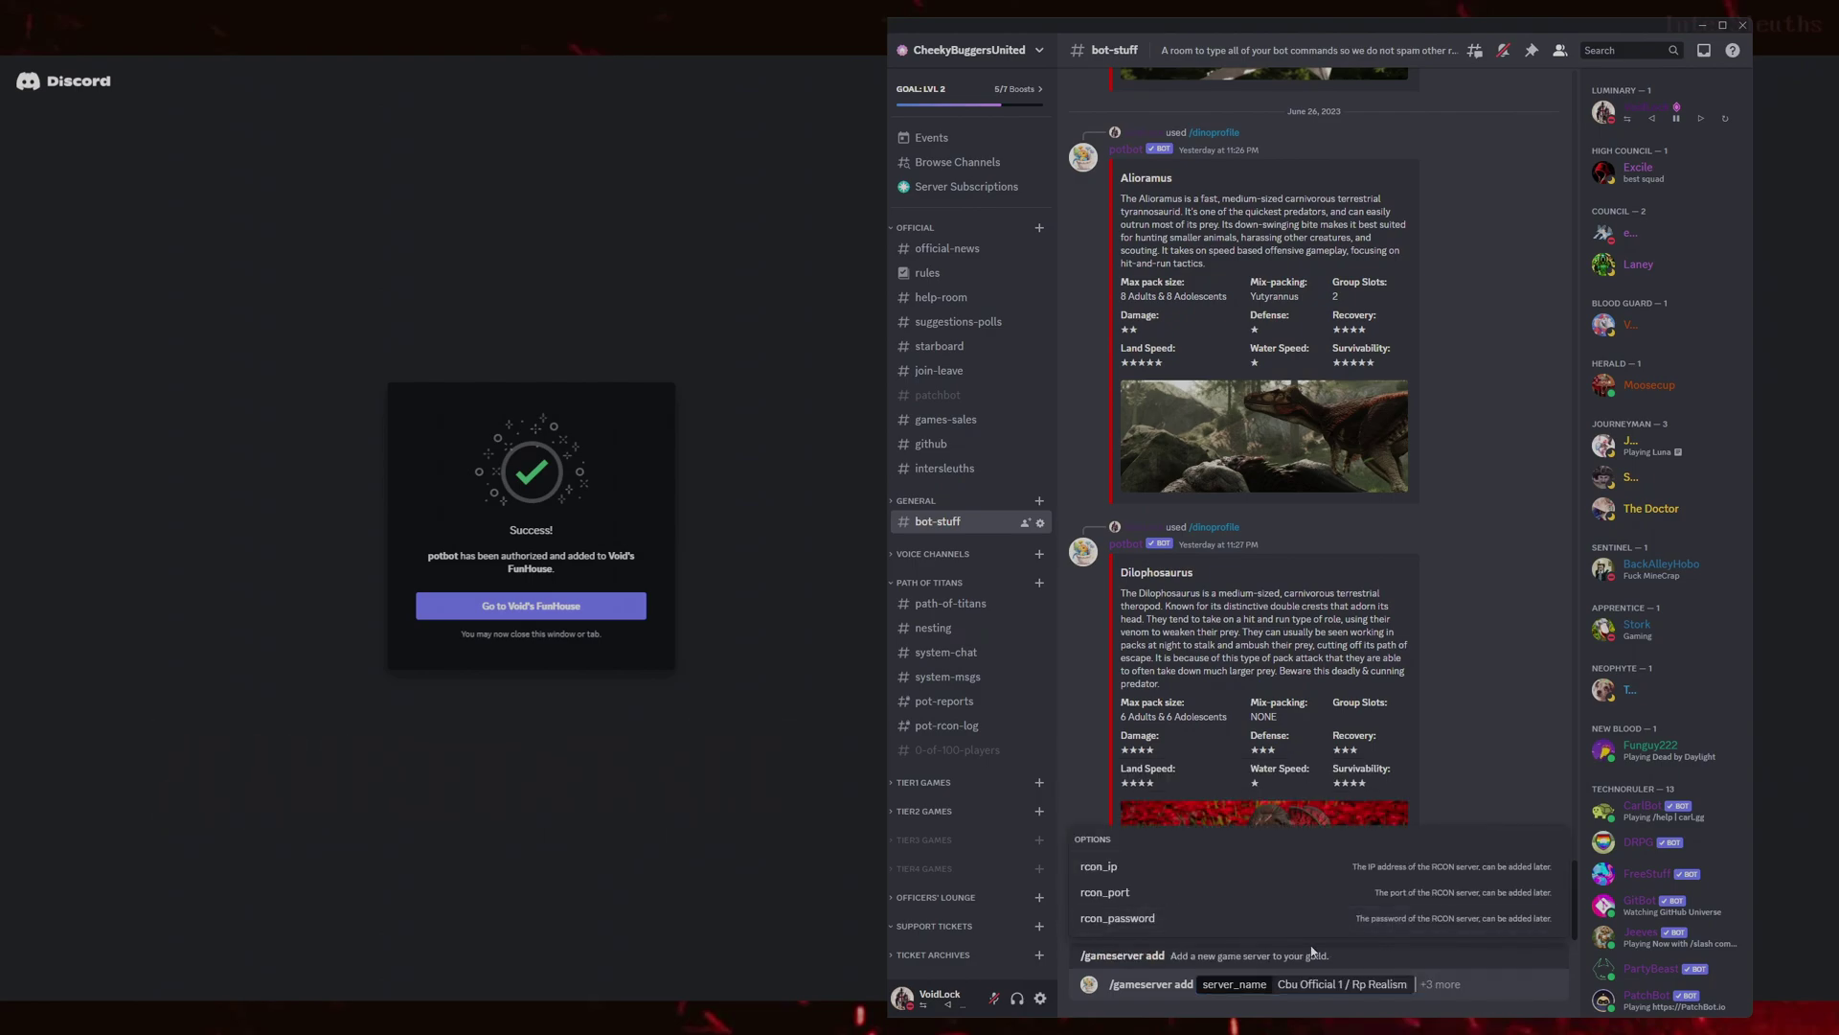
- Add the rcon_ip, rcon_port and rcon_password options to the command without values, and discard the unsent draft
left_click(1146, 868)
left_click(1505, 985)
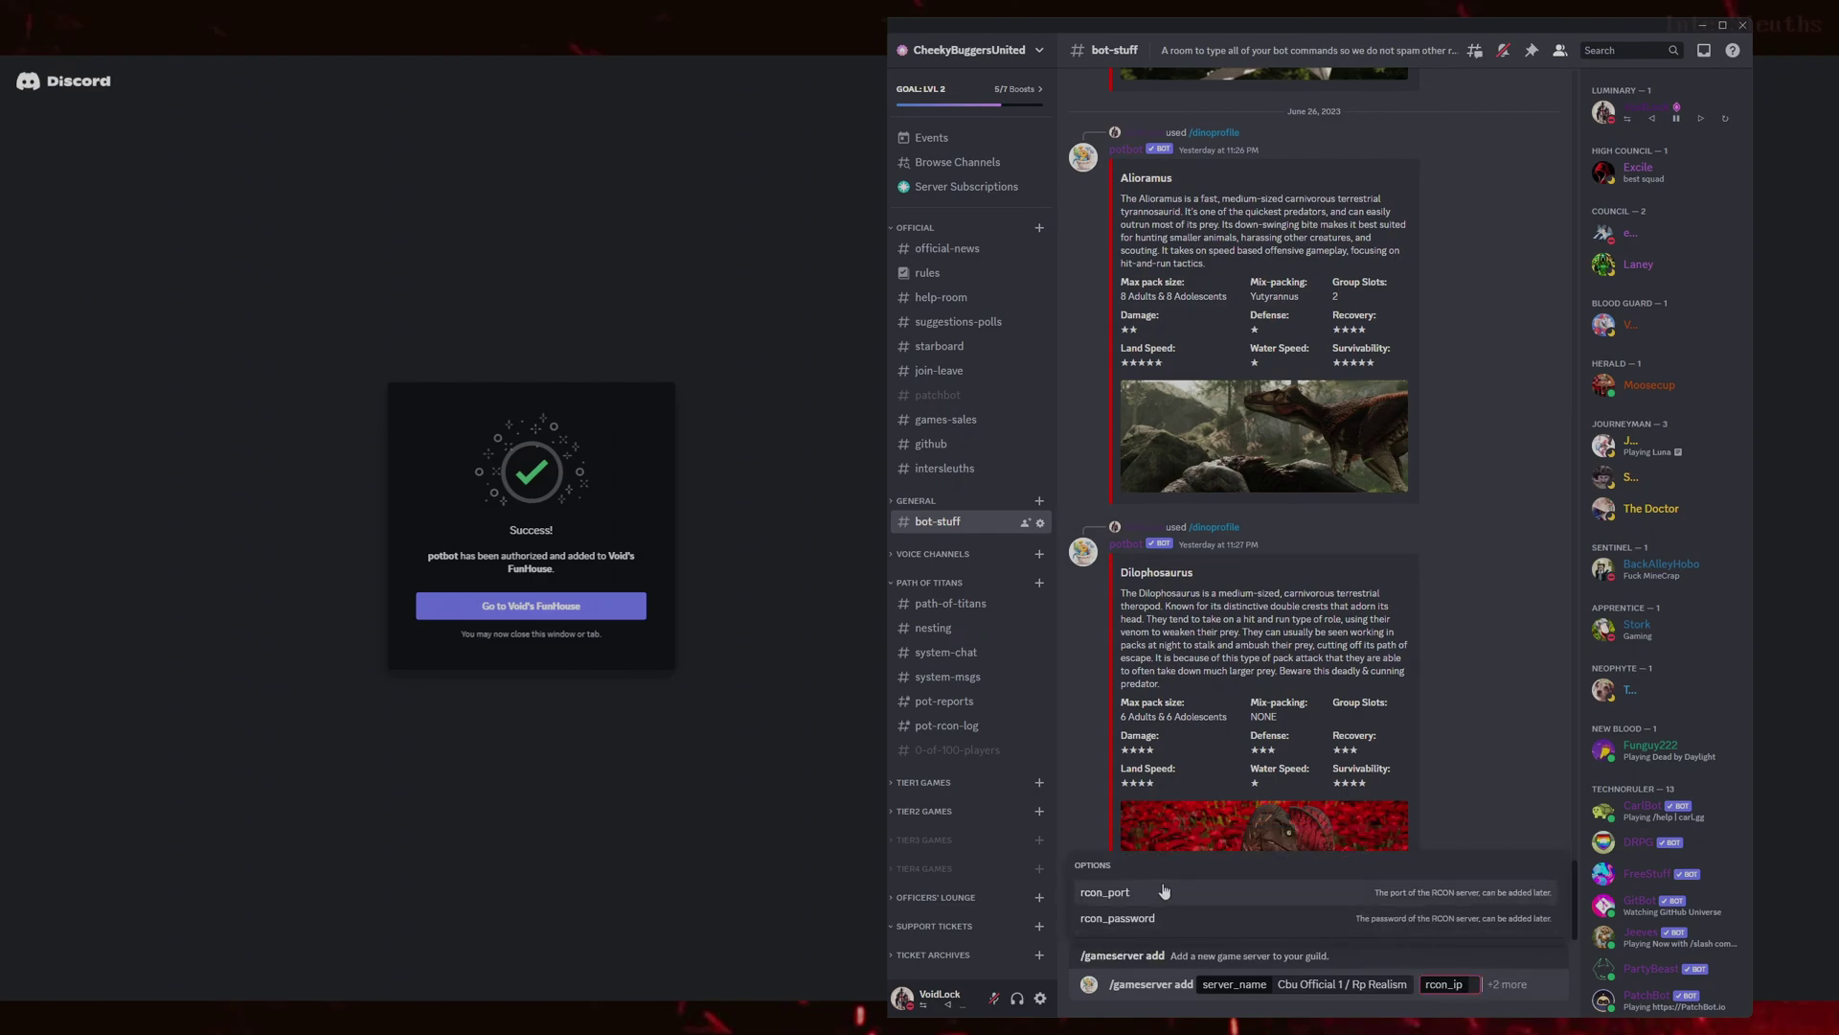
left_click(1146, 893)
left_click(1205, 985)
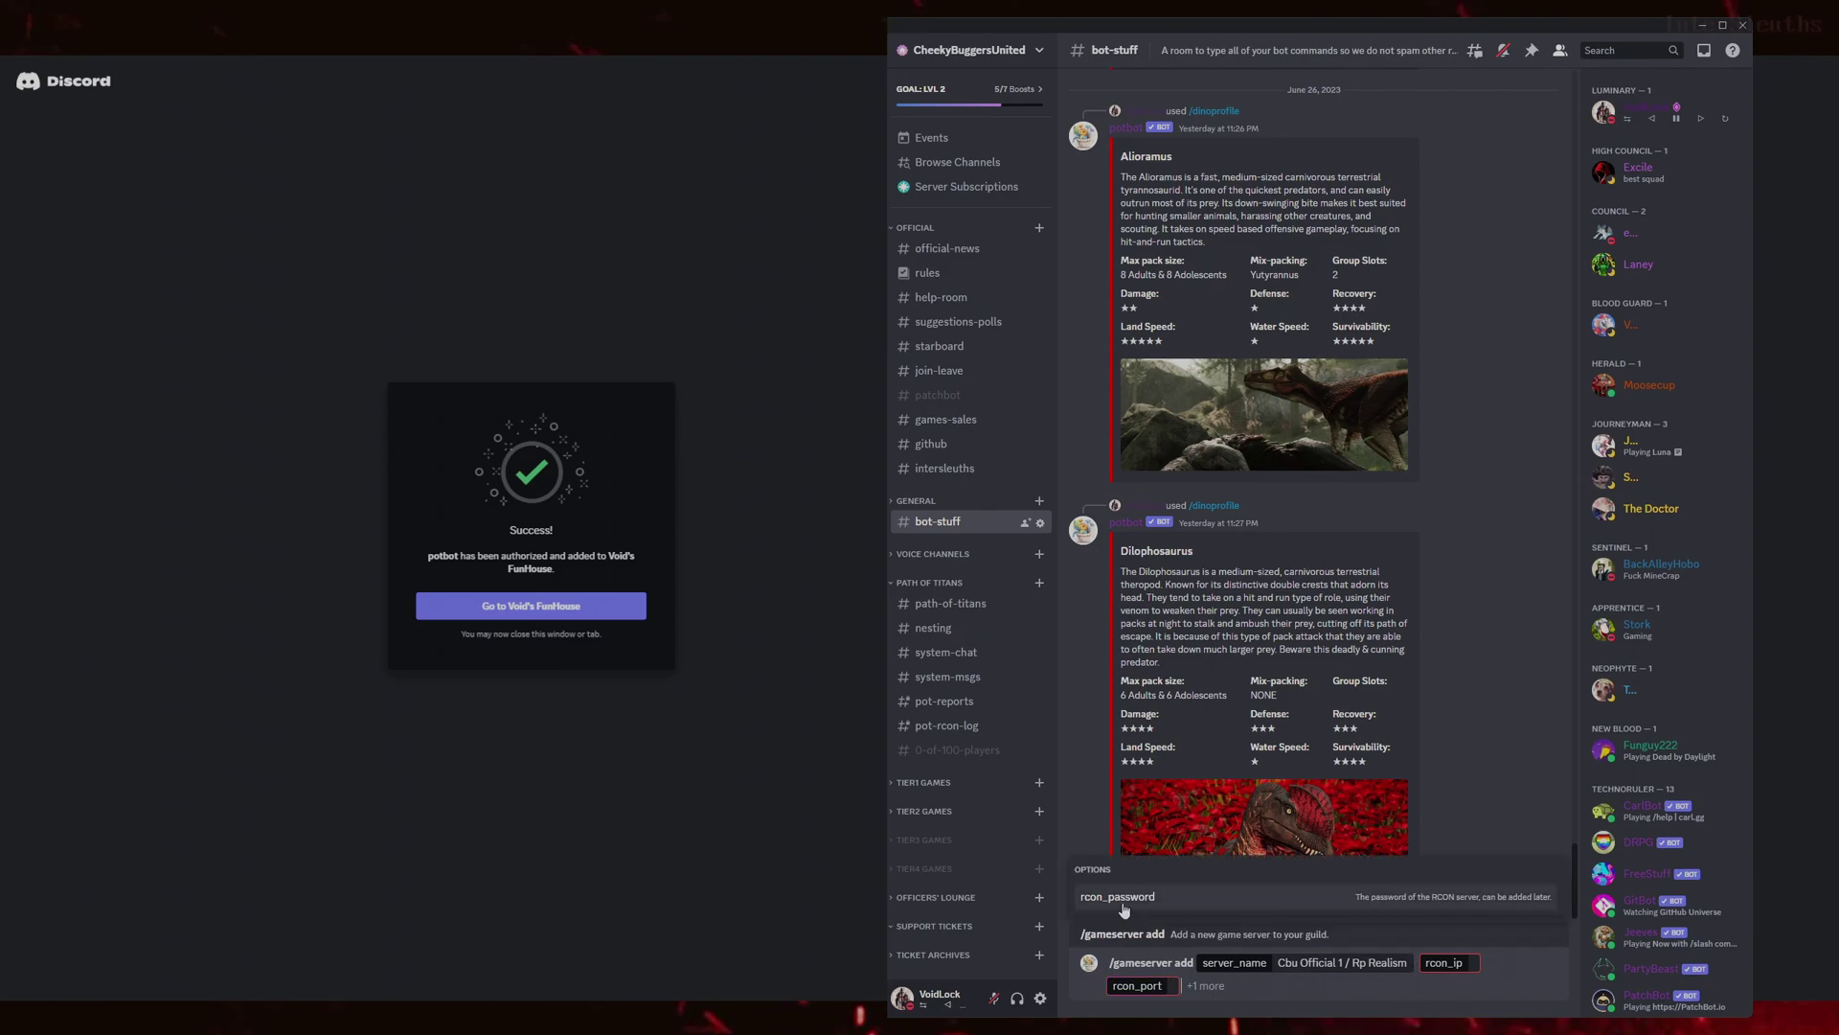
left_click(1140, 895)
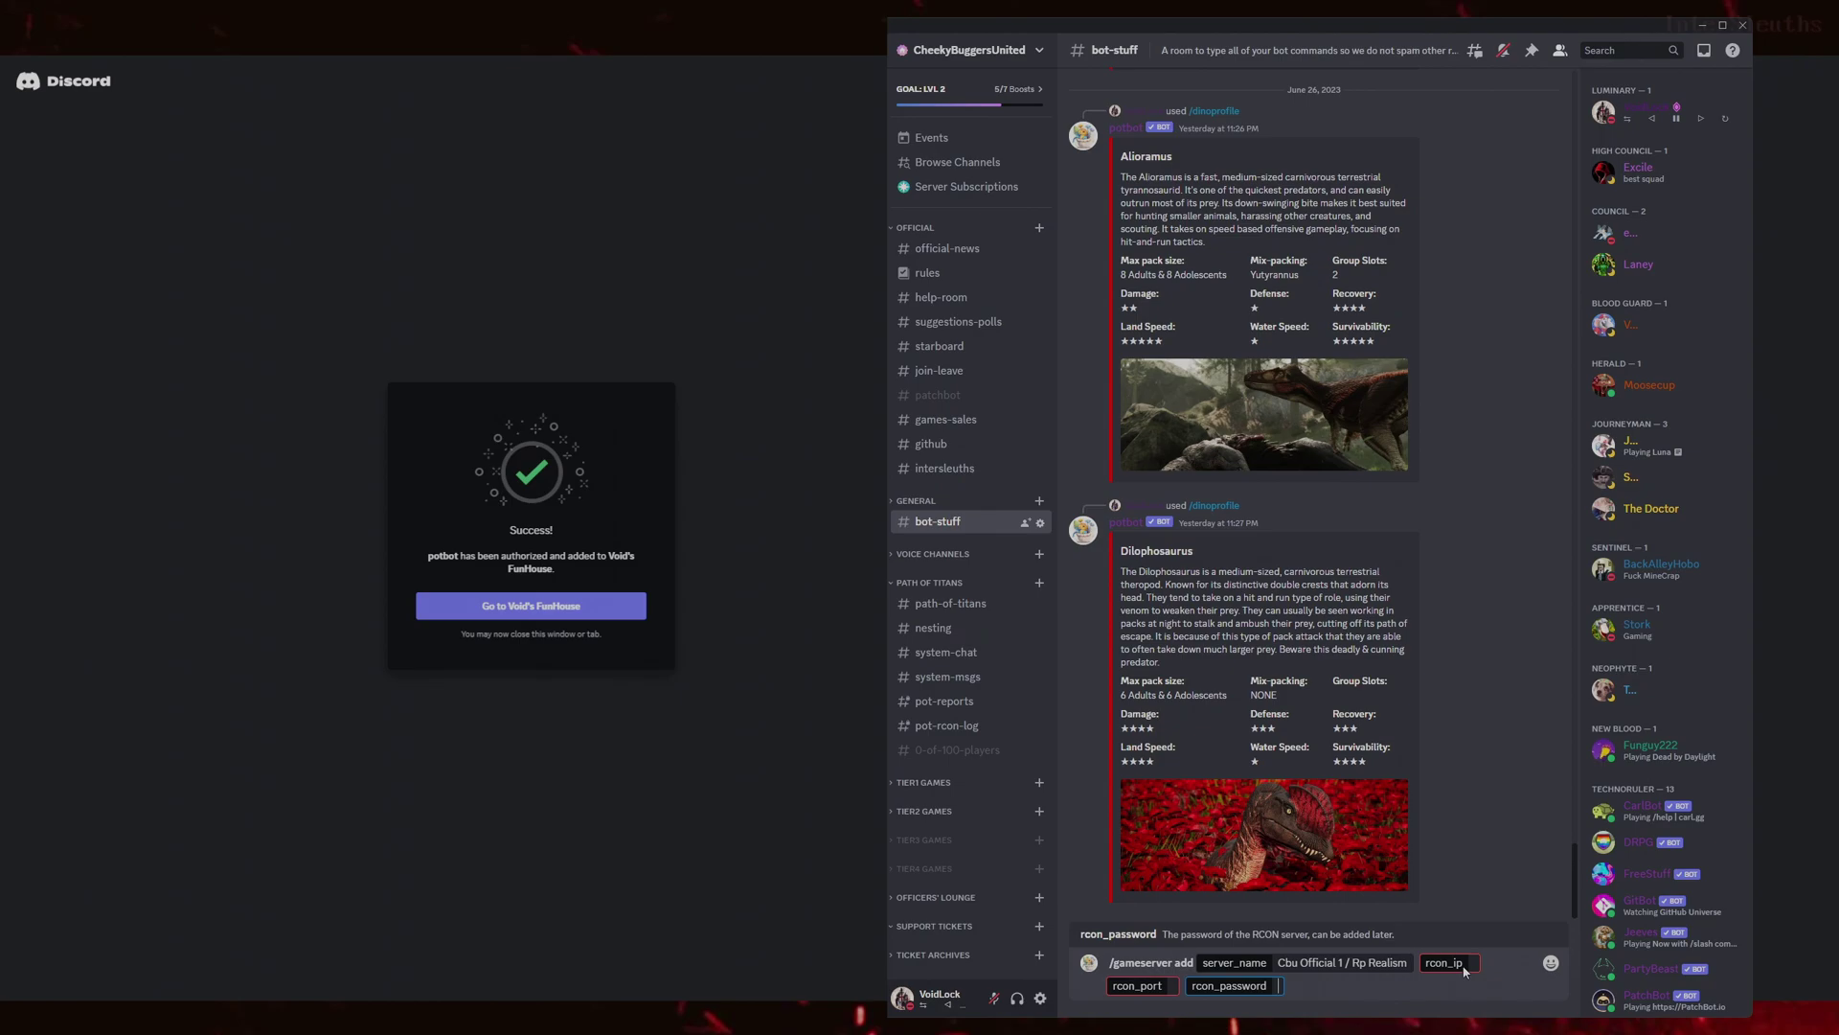
left_click(1173, 984)
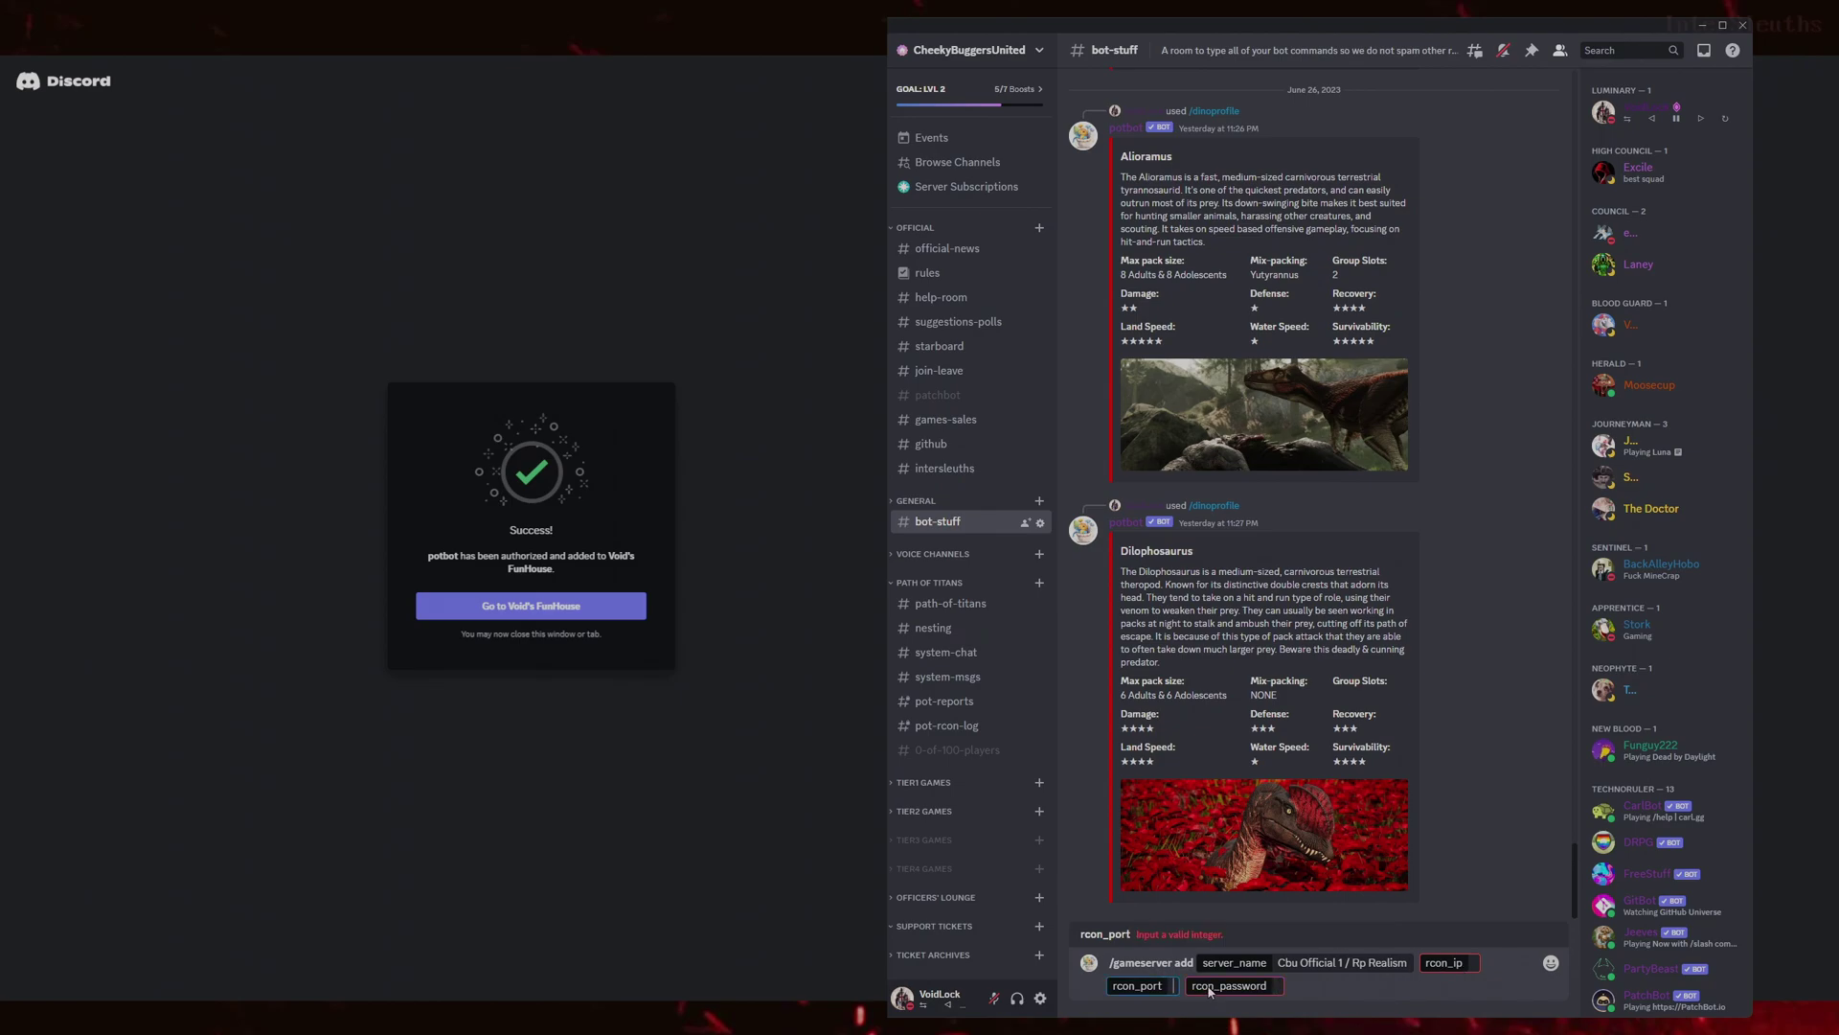
left_click(1313, 984)
left_click_drag(1316, 982, 1108, 958)
key("BackSpace")
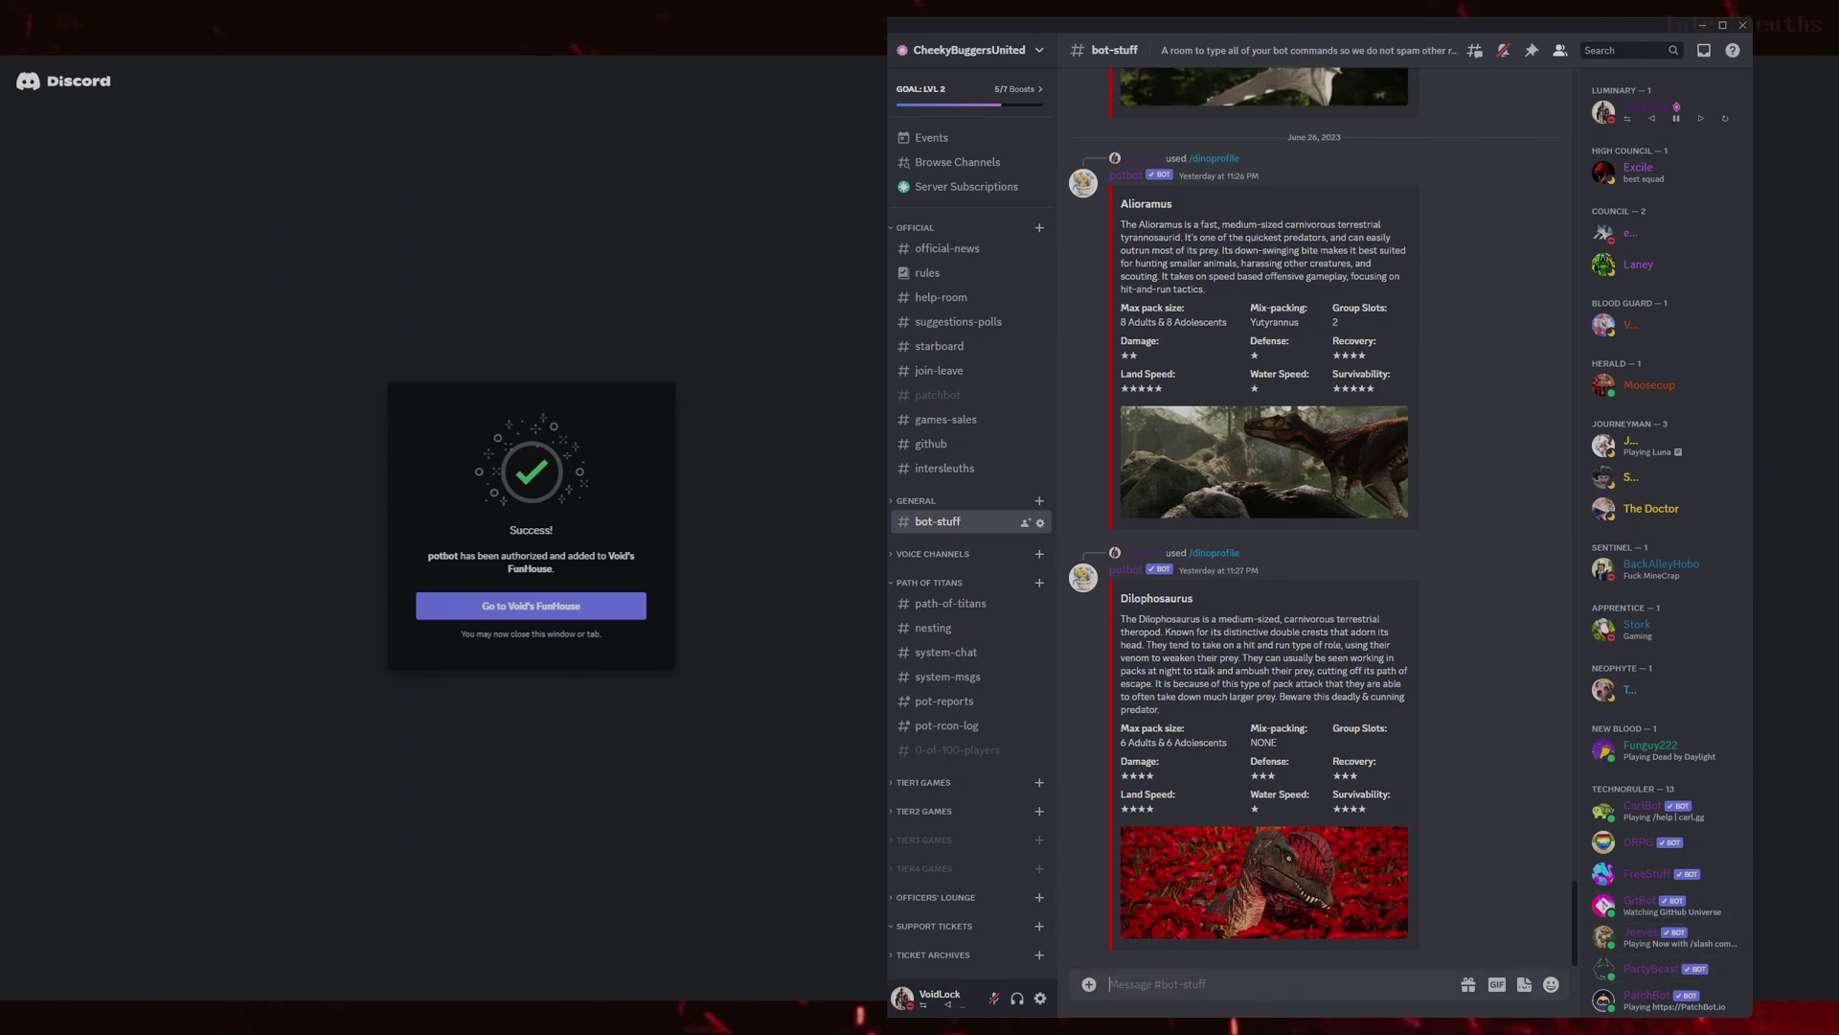
- Switch to the potbot web dashboard and open the Game Server page, focusing the RCON Tester's IP field
key("alt+Tab")
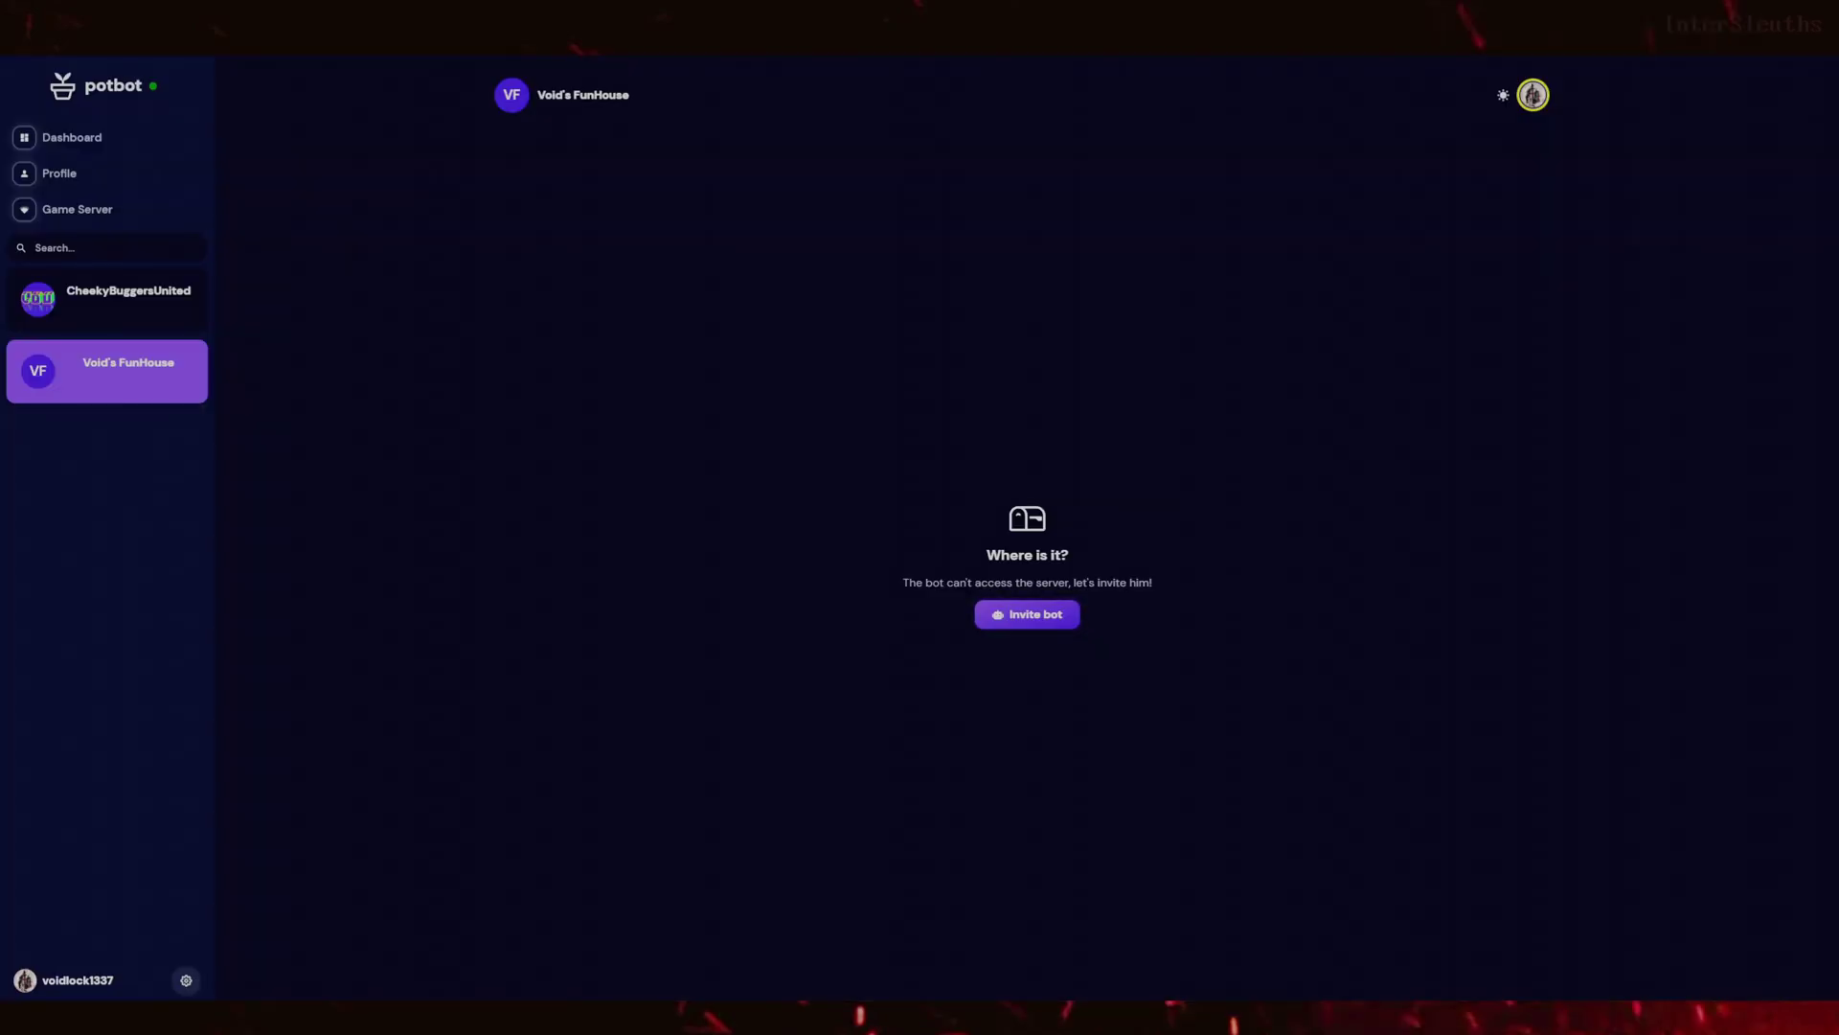
left_click(76, 211)
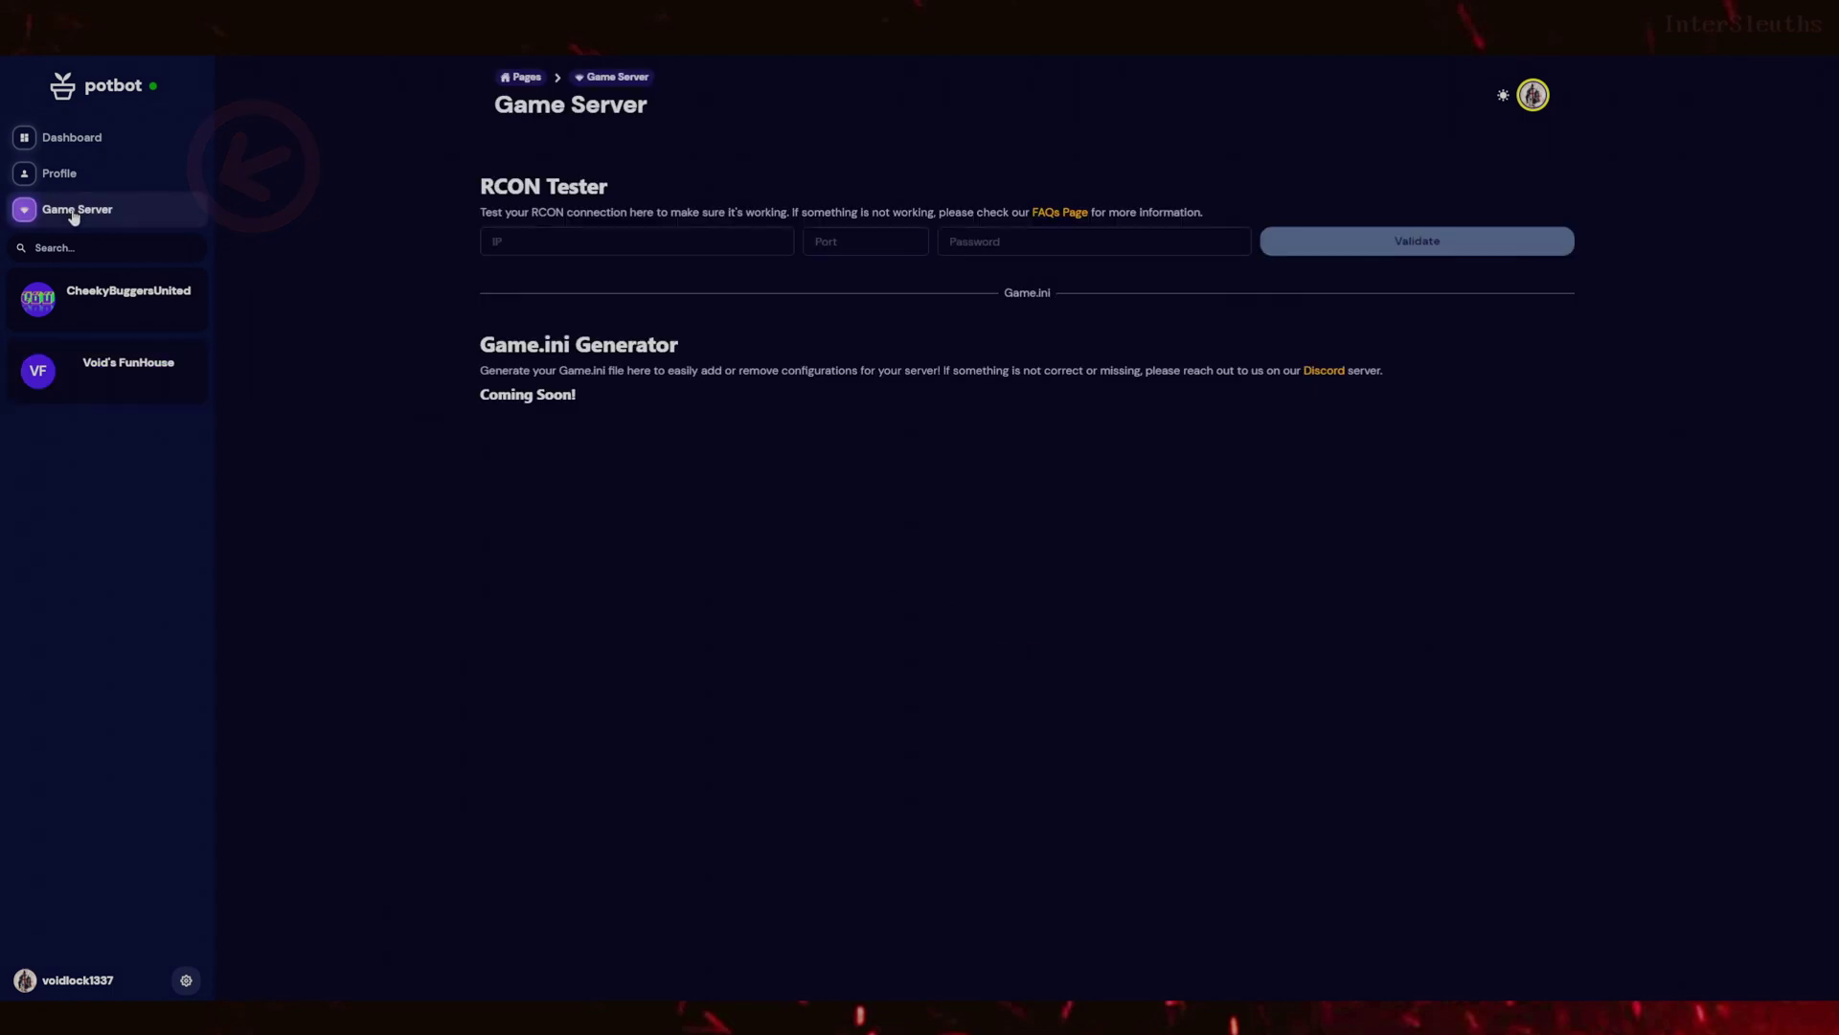
left_click(525, 238)
left_click(1246, 1014)
left_click(625, 233)
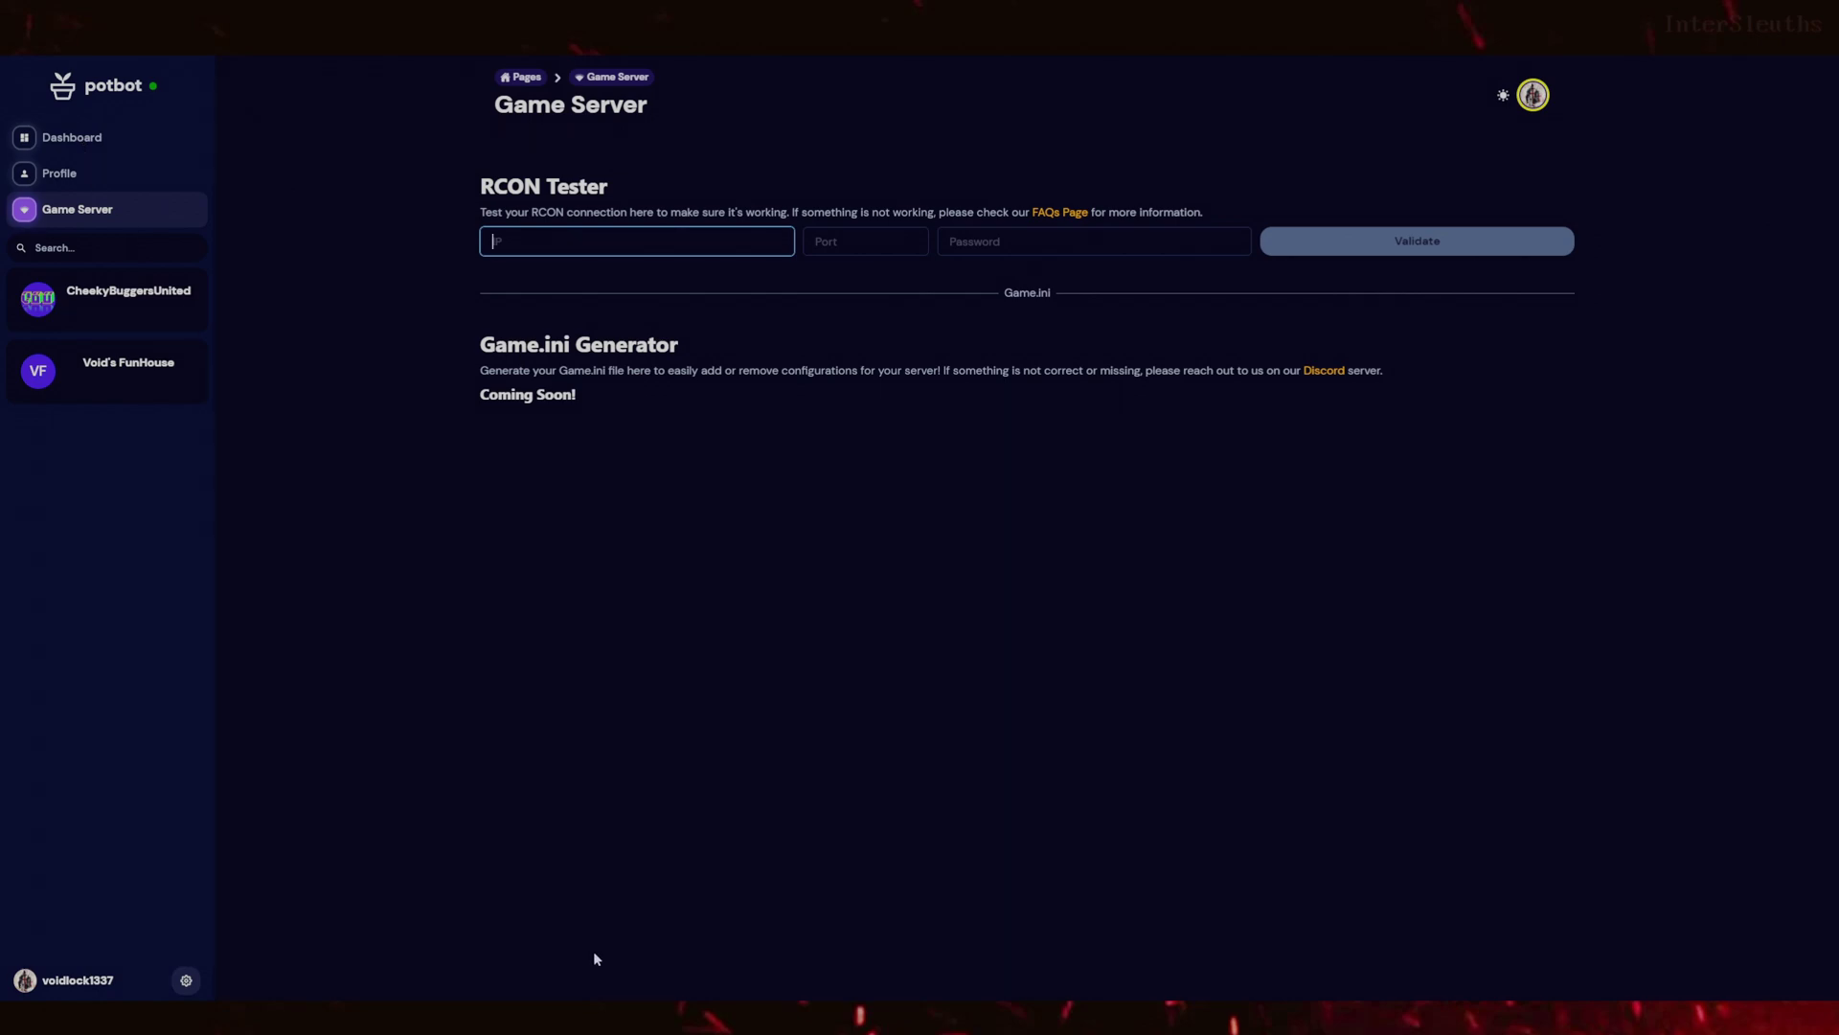
- Open the CheekyBuggersUnited server's configuration page in potbot
key("alt+Tab")
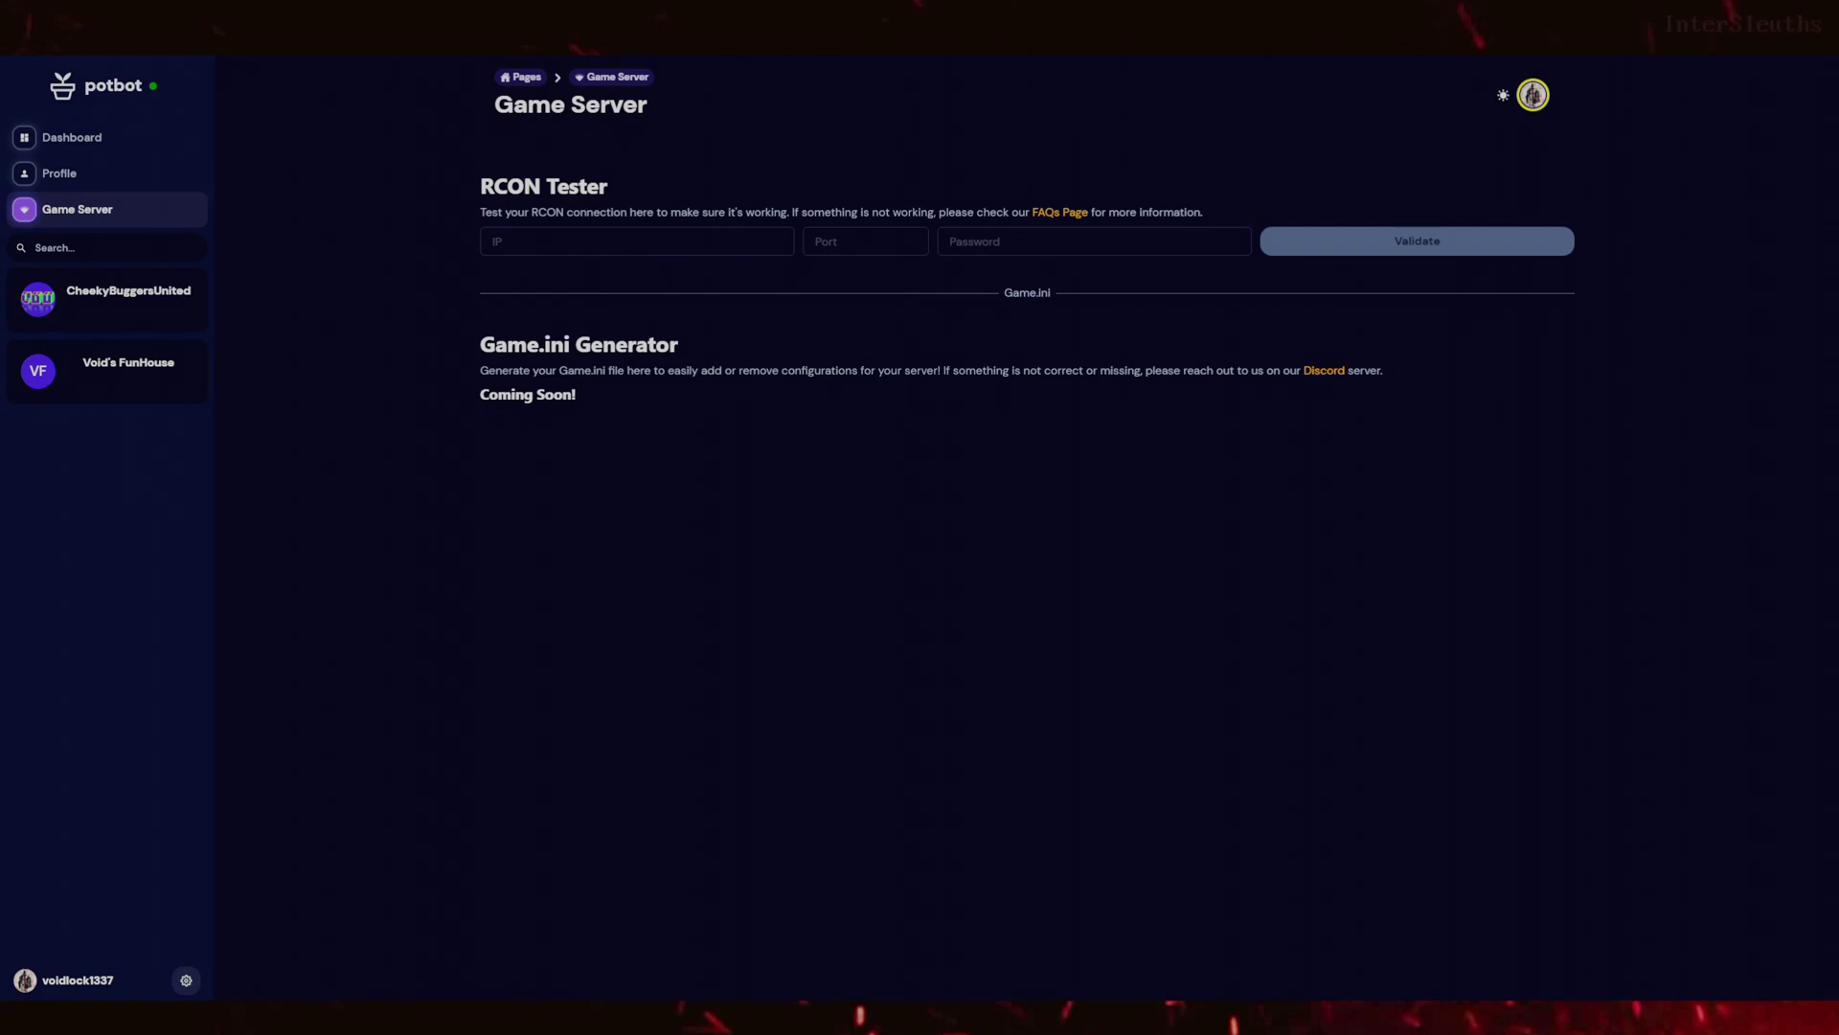
left_click(732, 401)
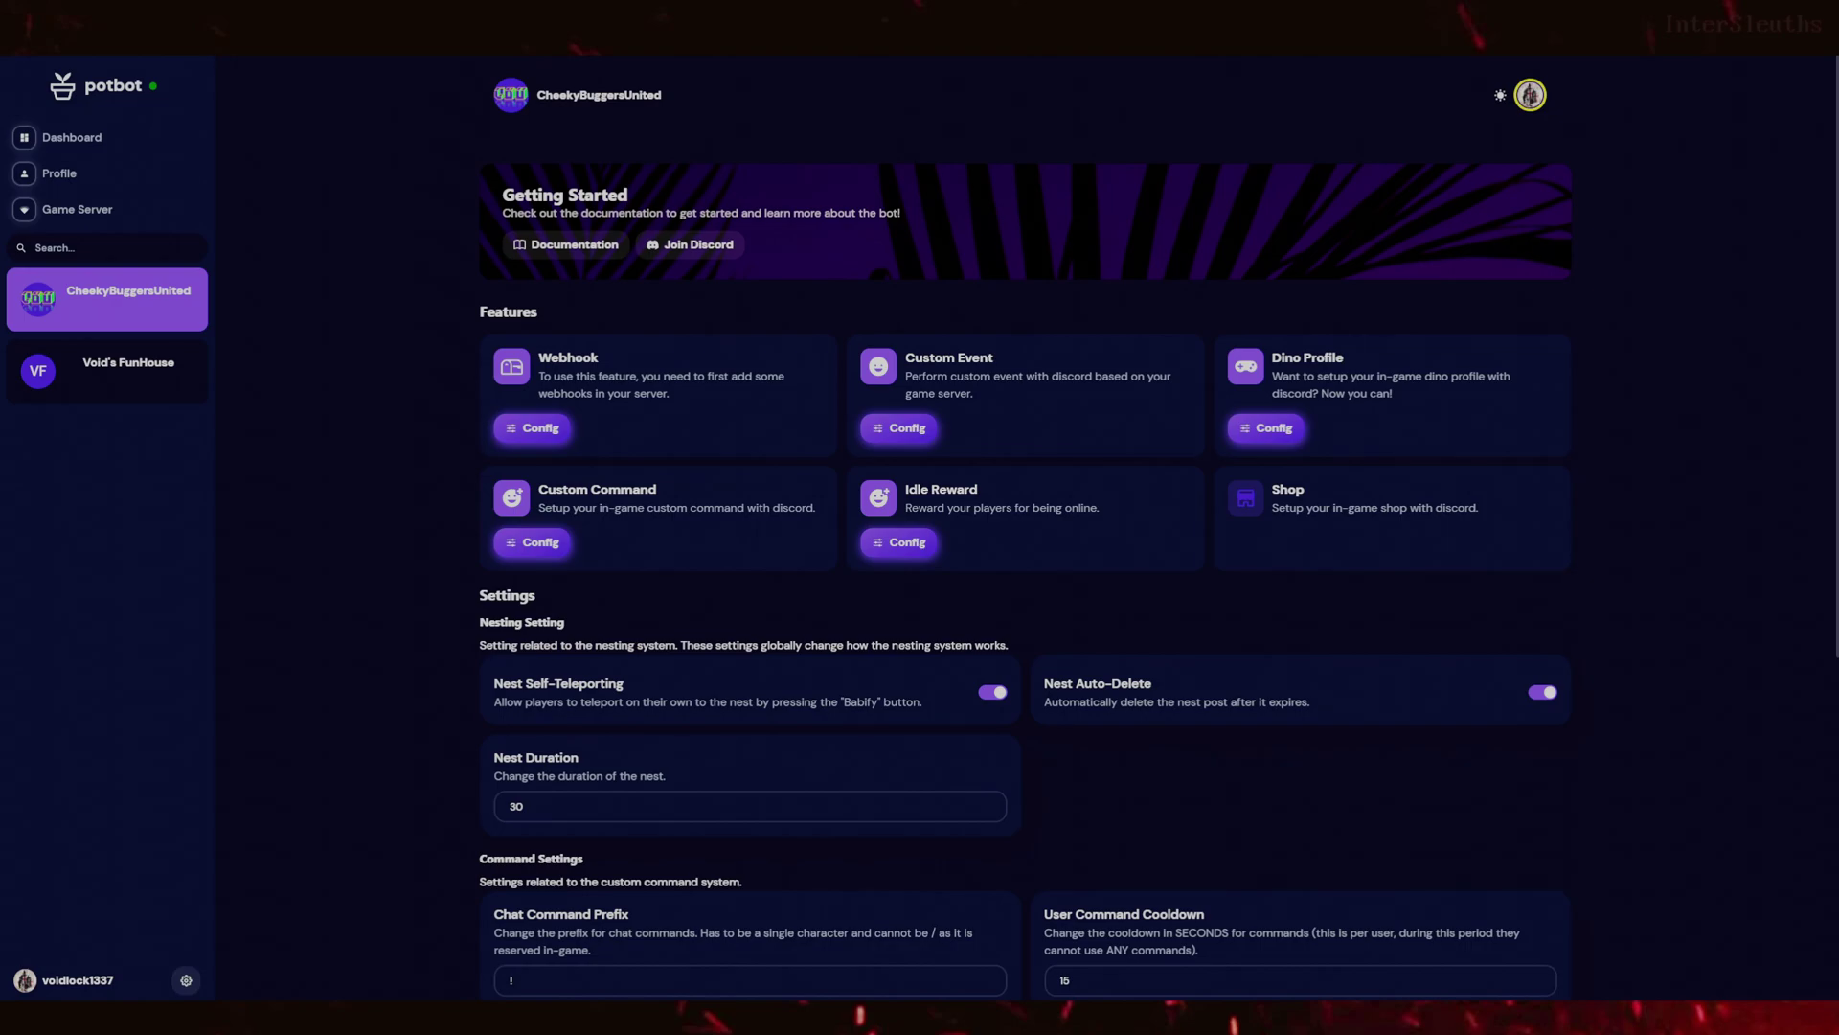
- In Discord's bot-stuff channel, draft potbot's /premium redeem command and discard it unsent
key("alt+Tab")
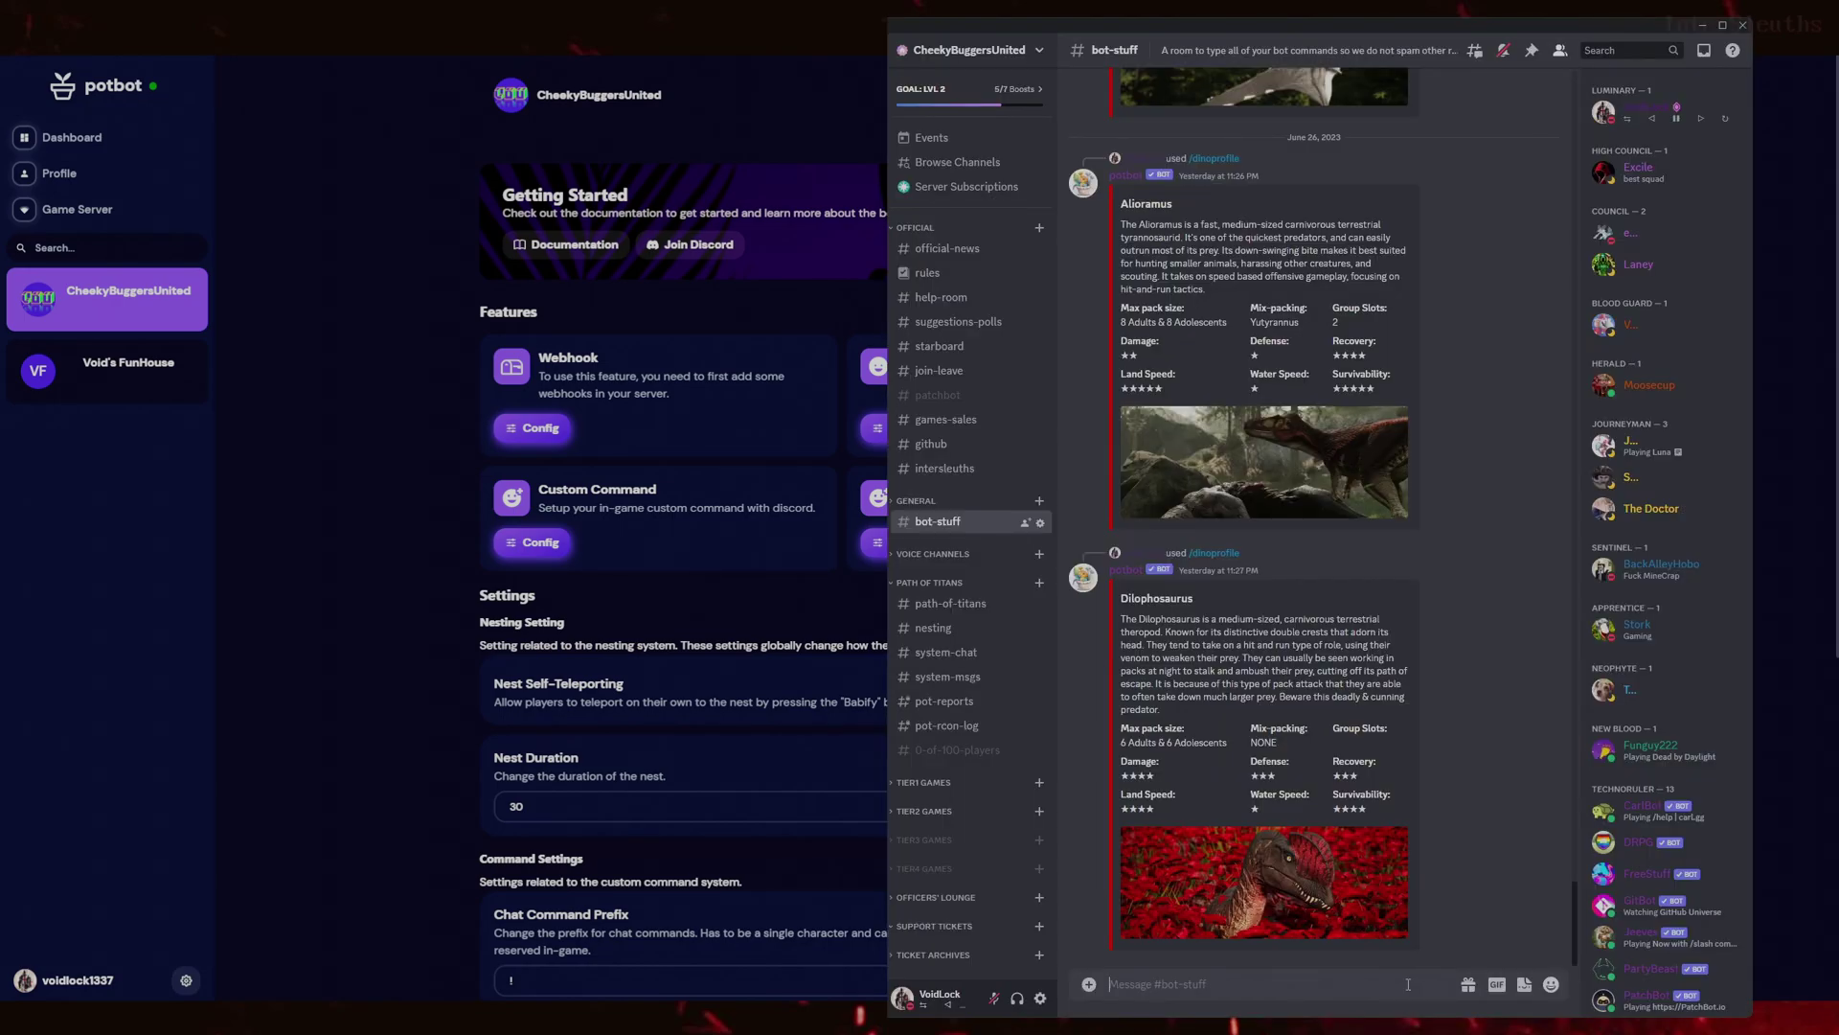
type("/pr")
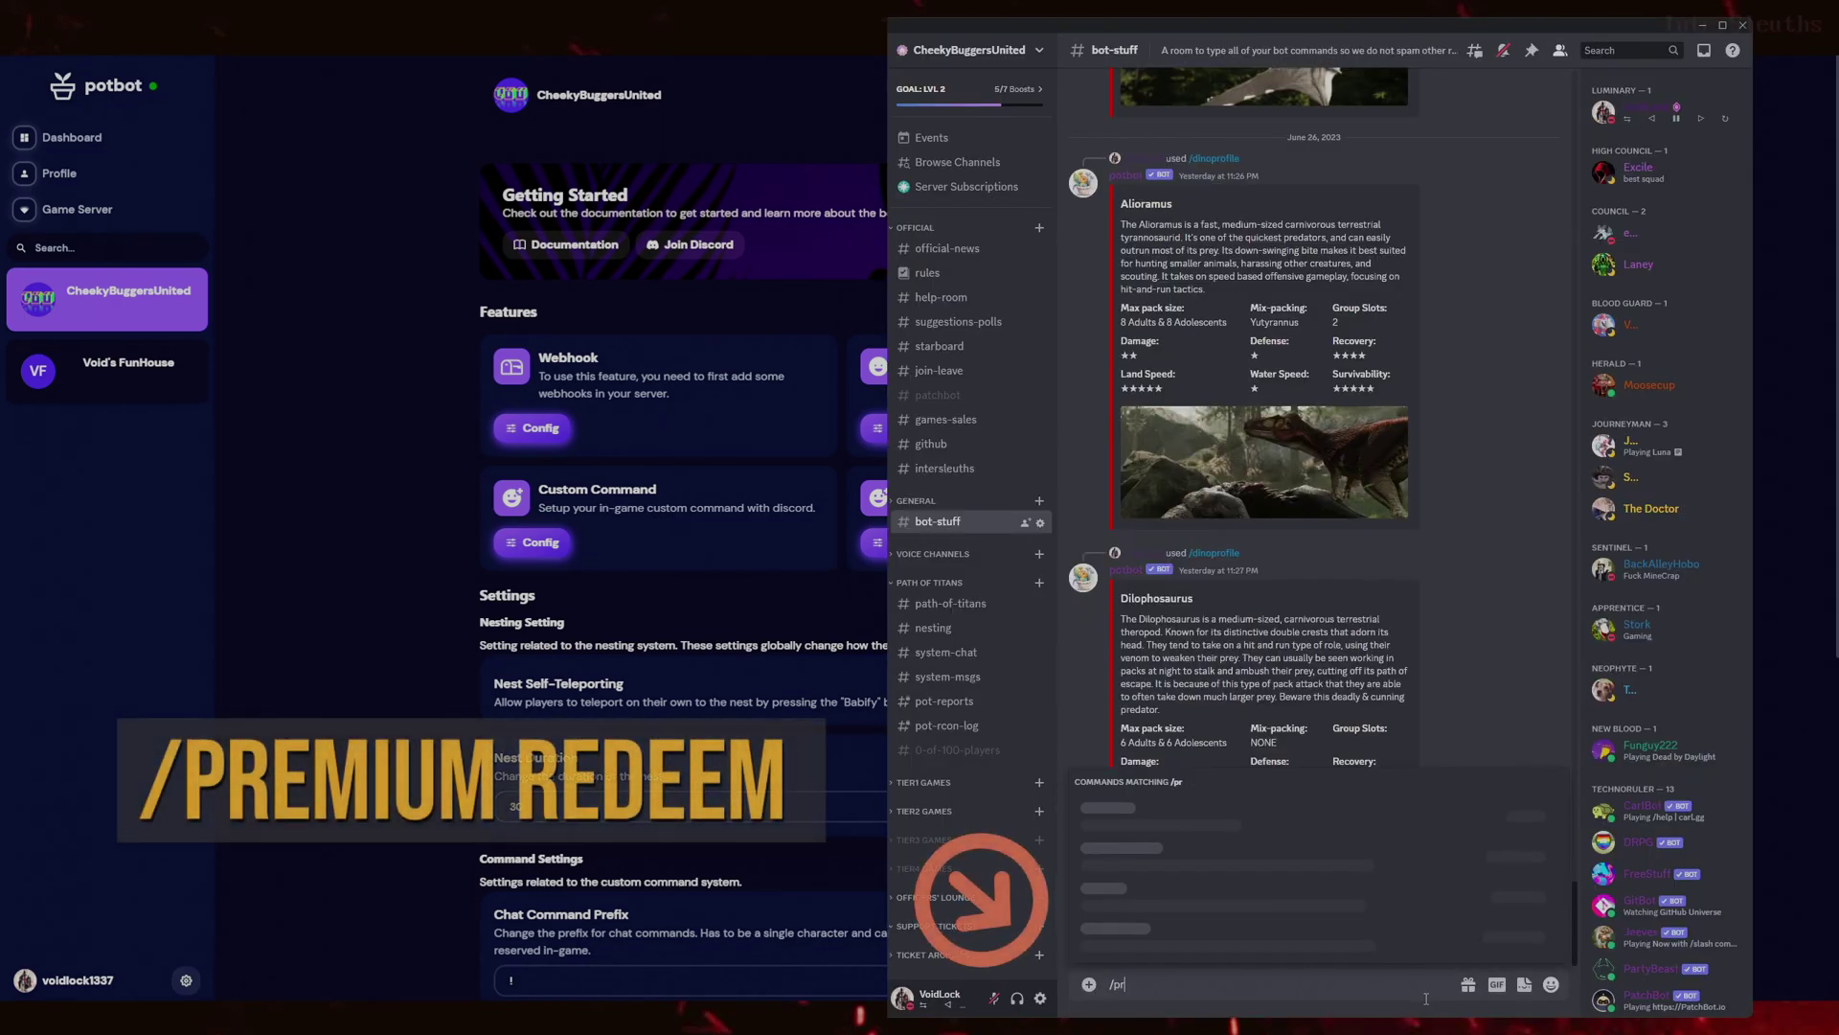
type("emium red")
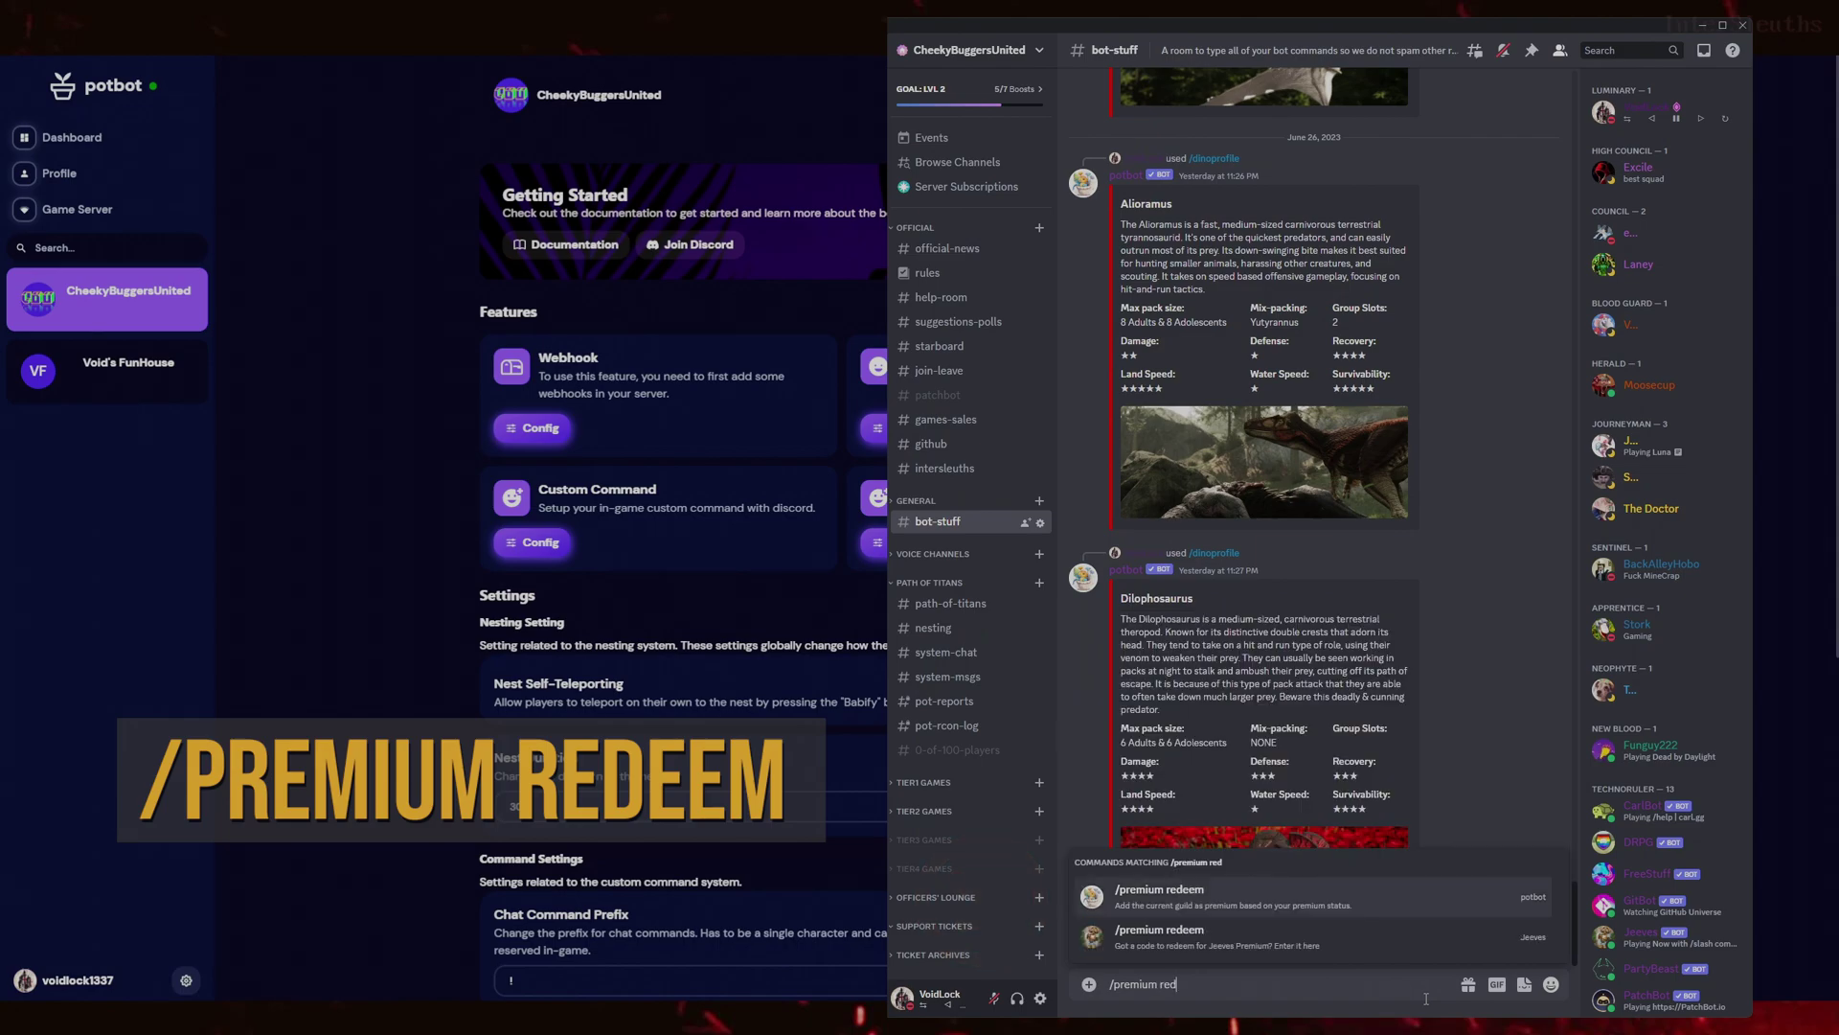
left_click(1188, 887)
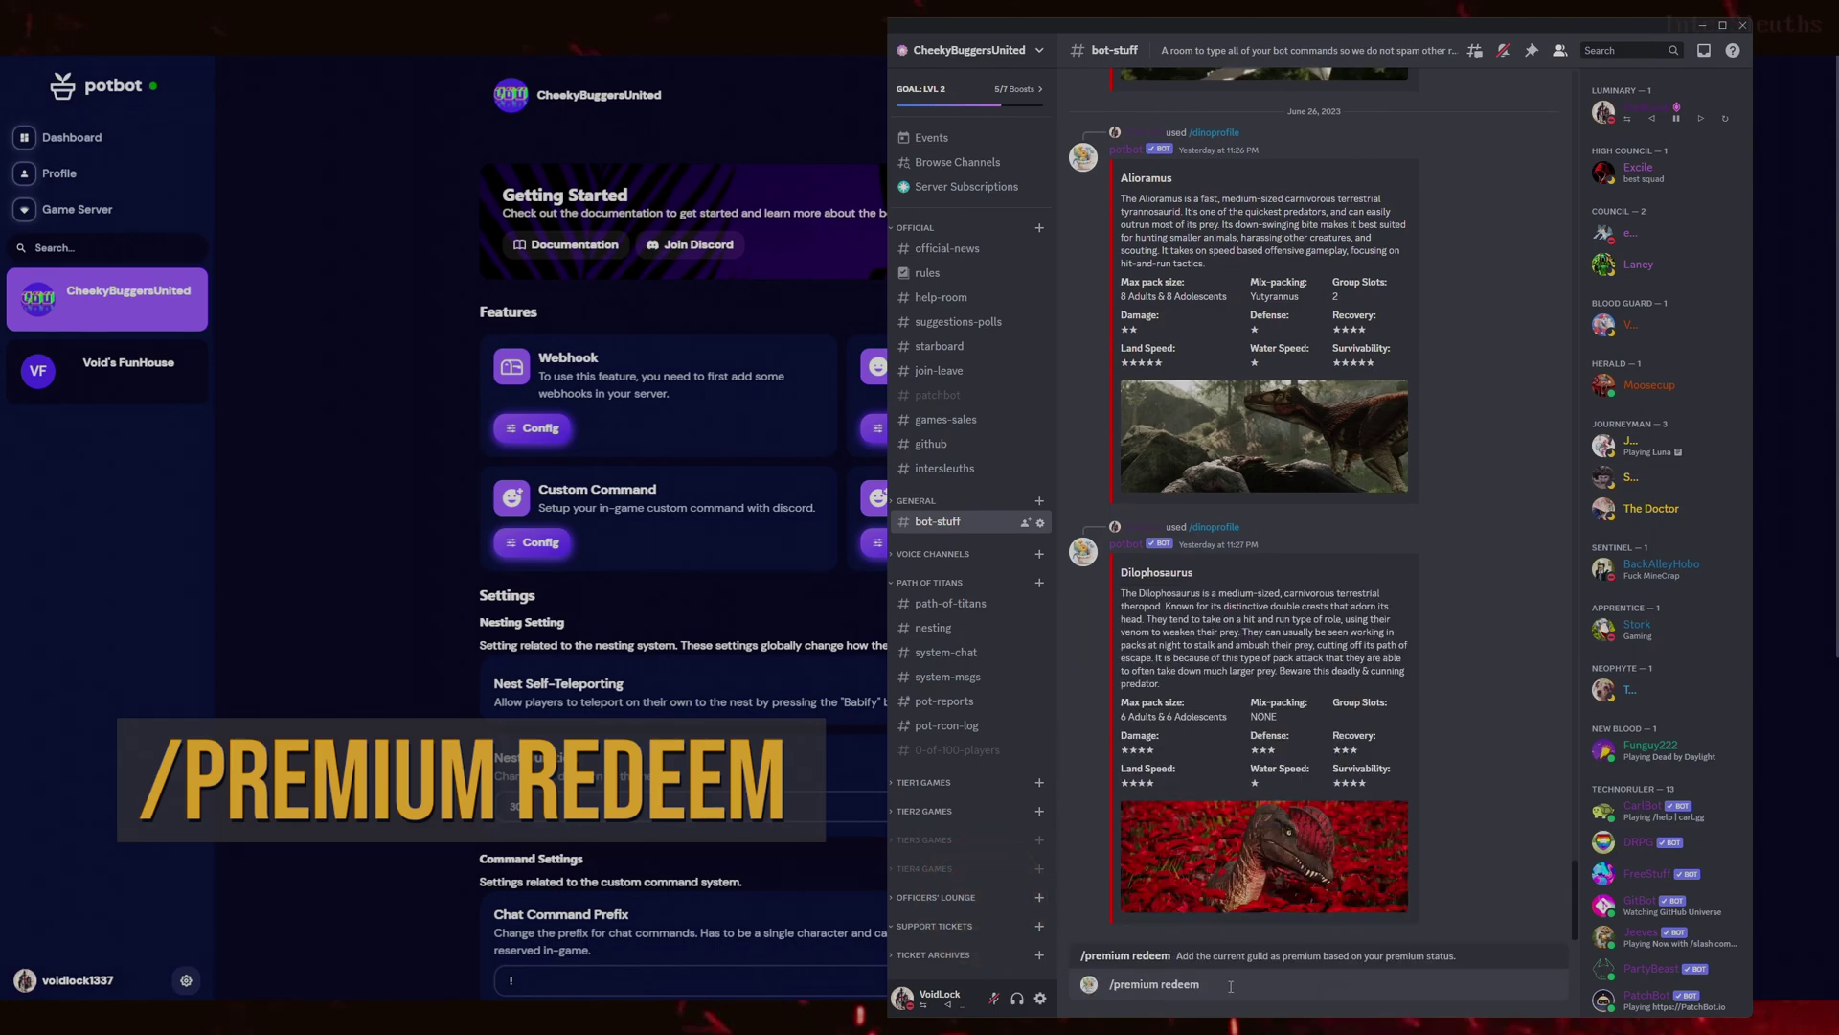
left_click_drag(1242, 983, 1107, 987)
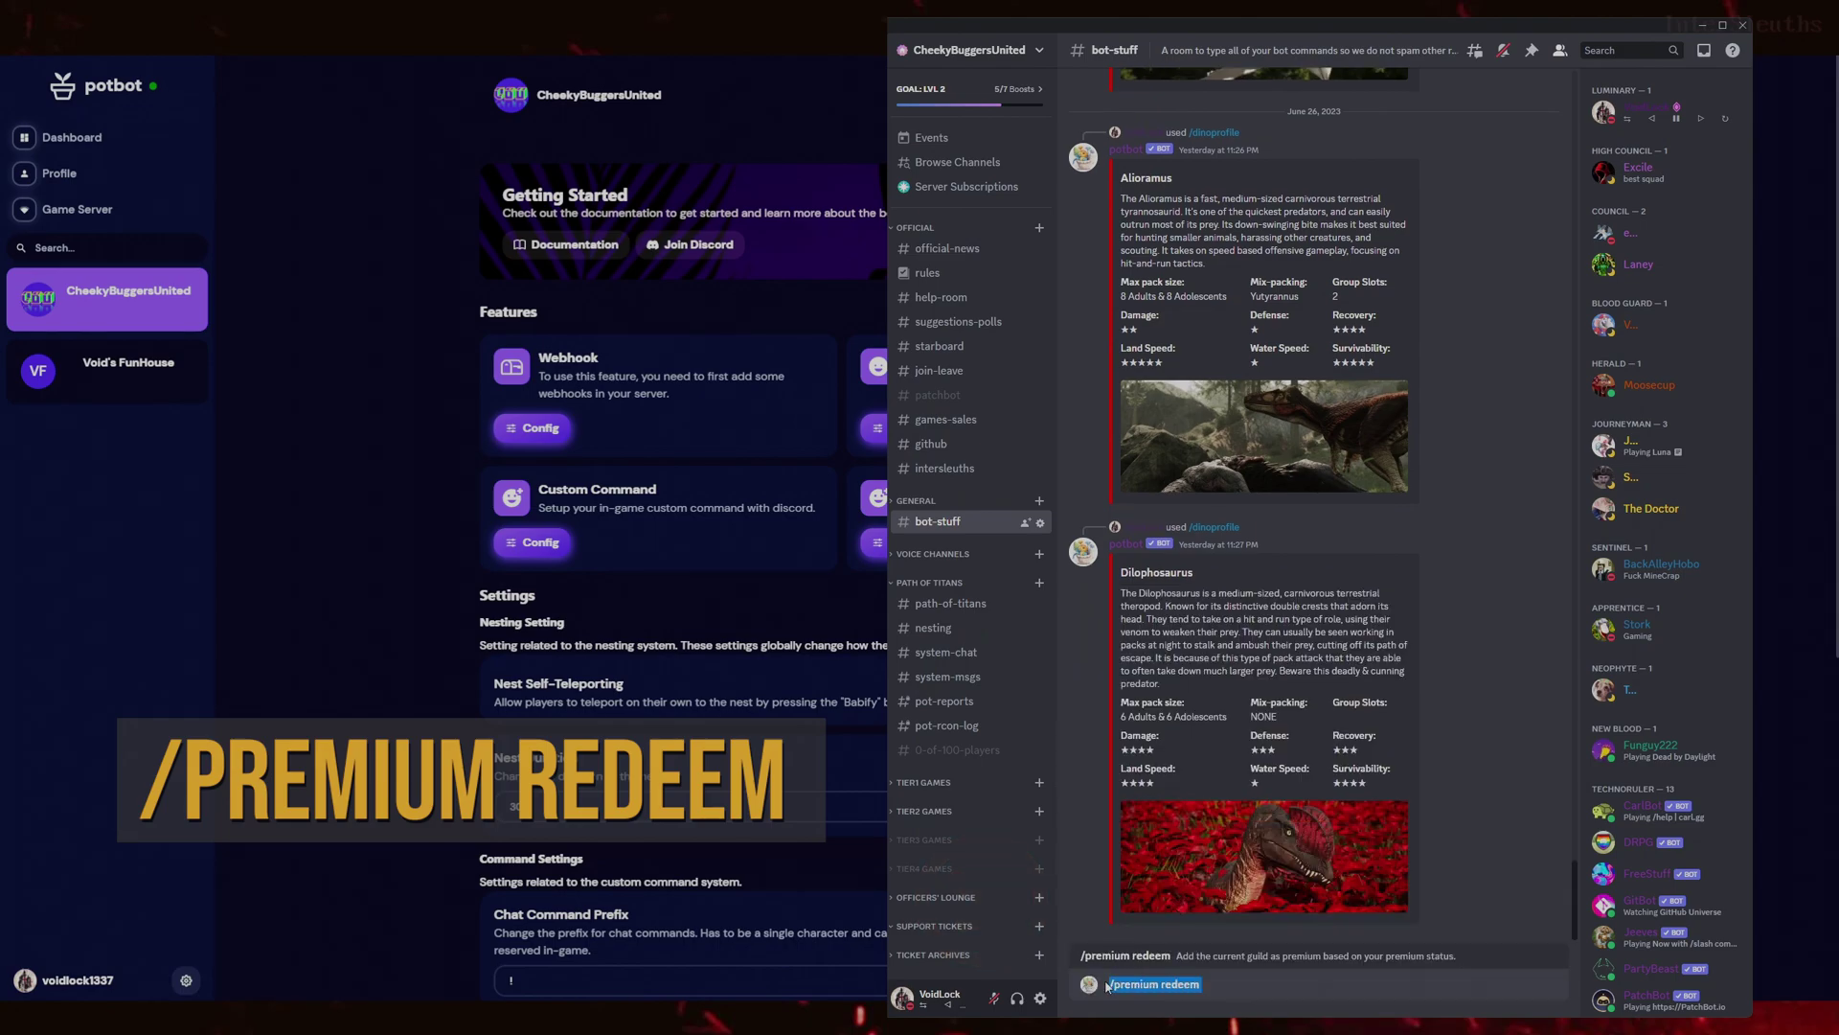
left_click(1274, 976)
left_click_drag(1253, 979, 1104, 984)
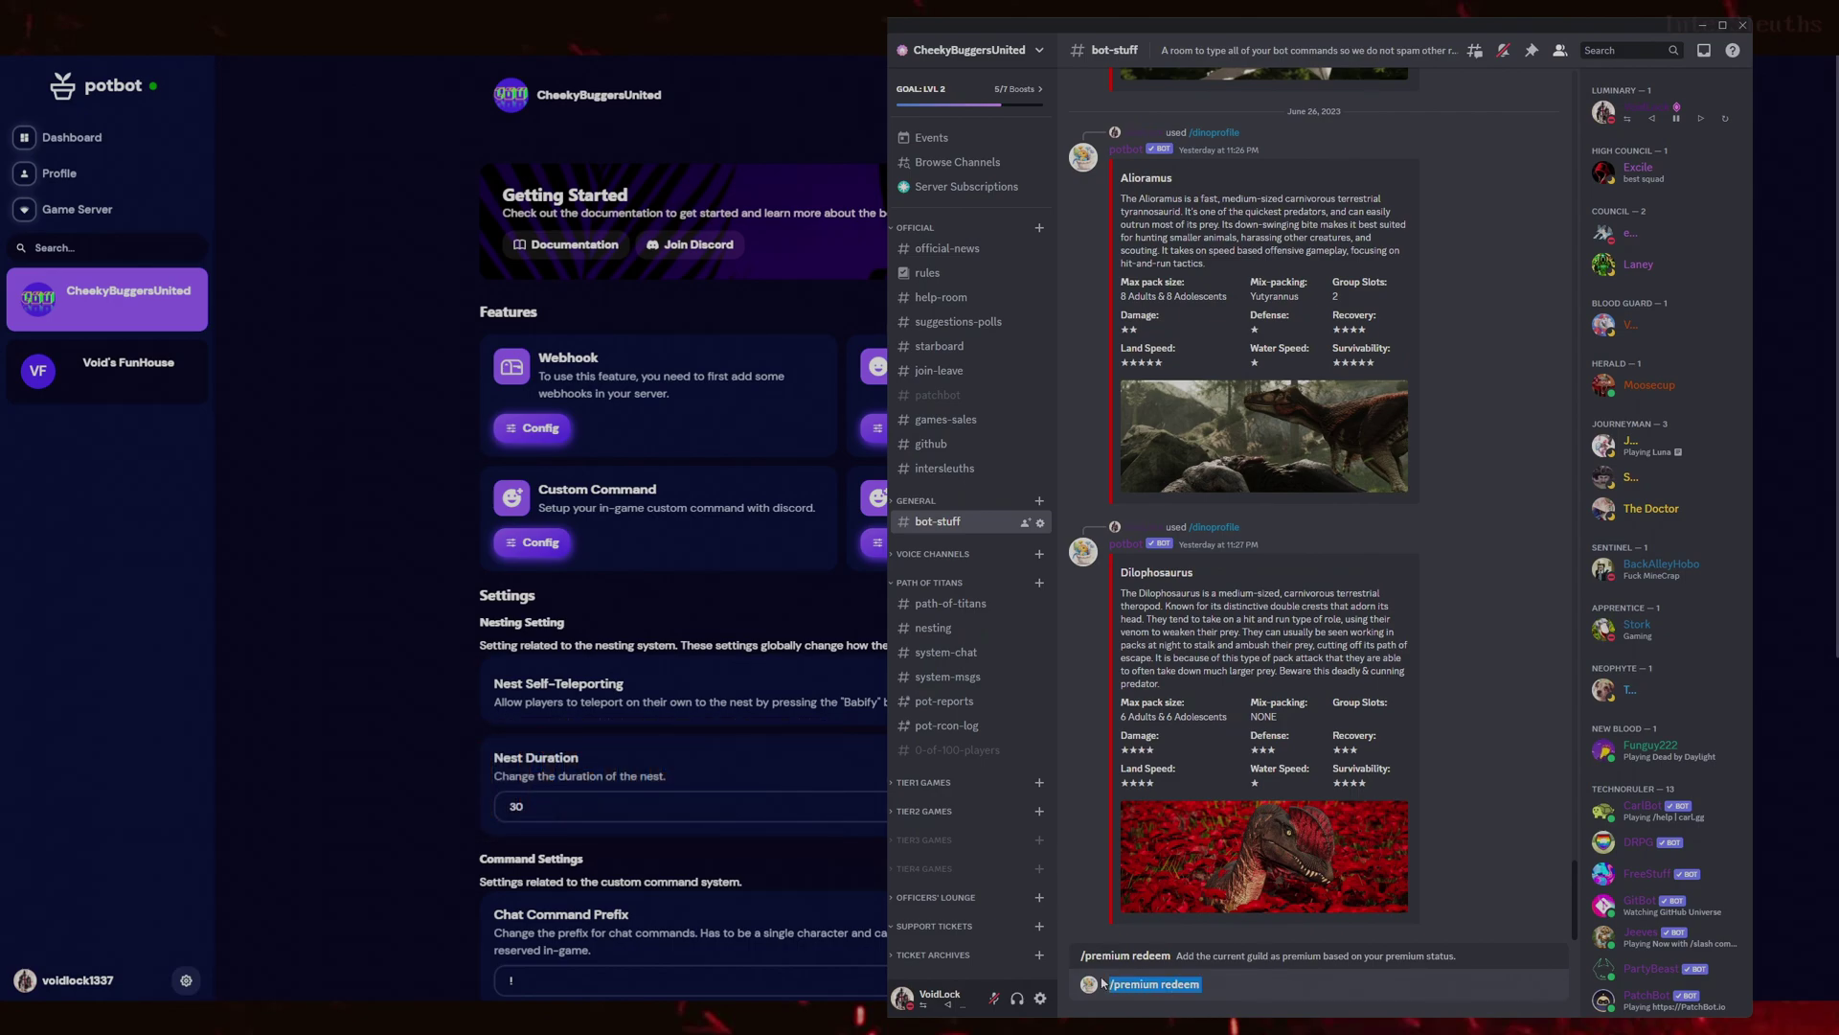
key("BackSpace")
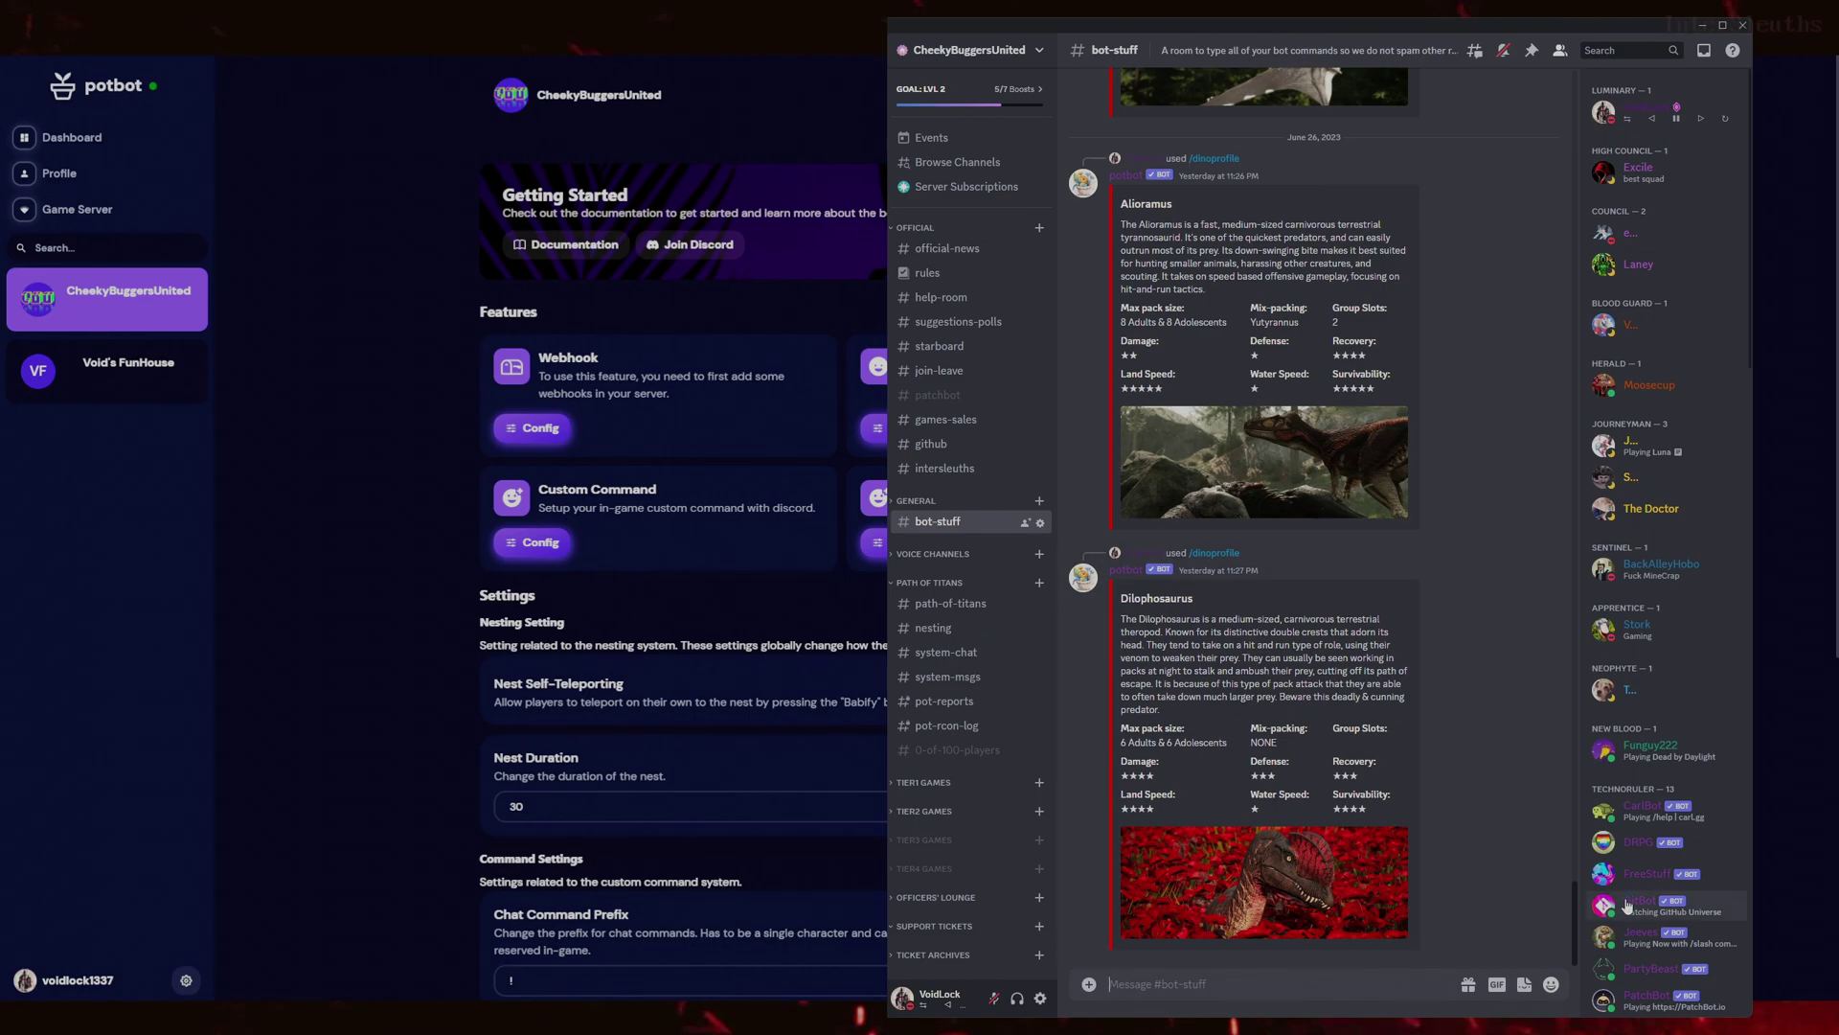
- Switch back to the potbot dashboard and highlight the Webhook feature's description
key("alt+Tab")
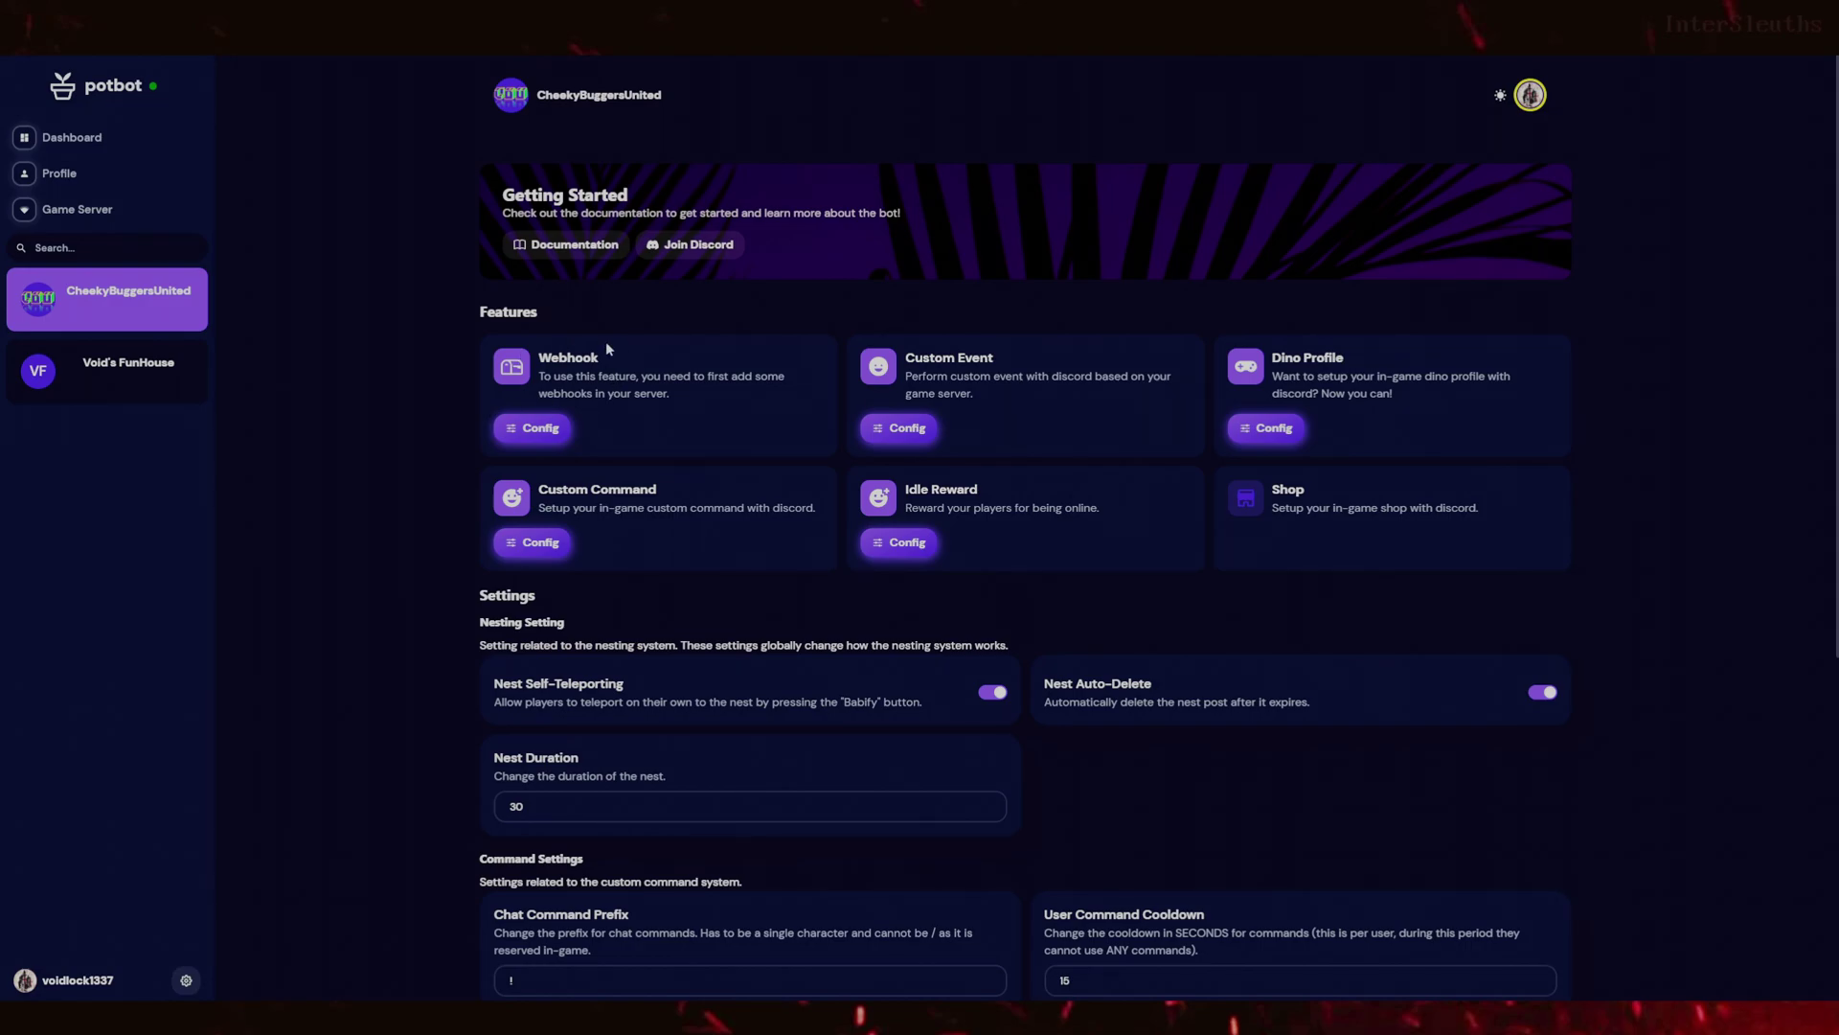
left_click_drag(670, 395, 534, 361)
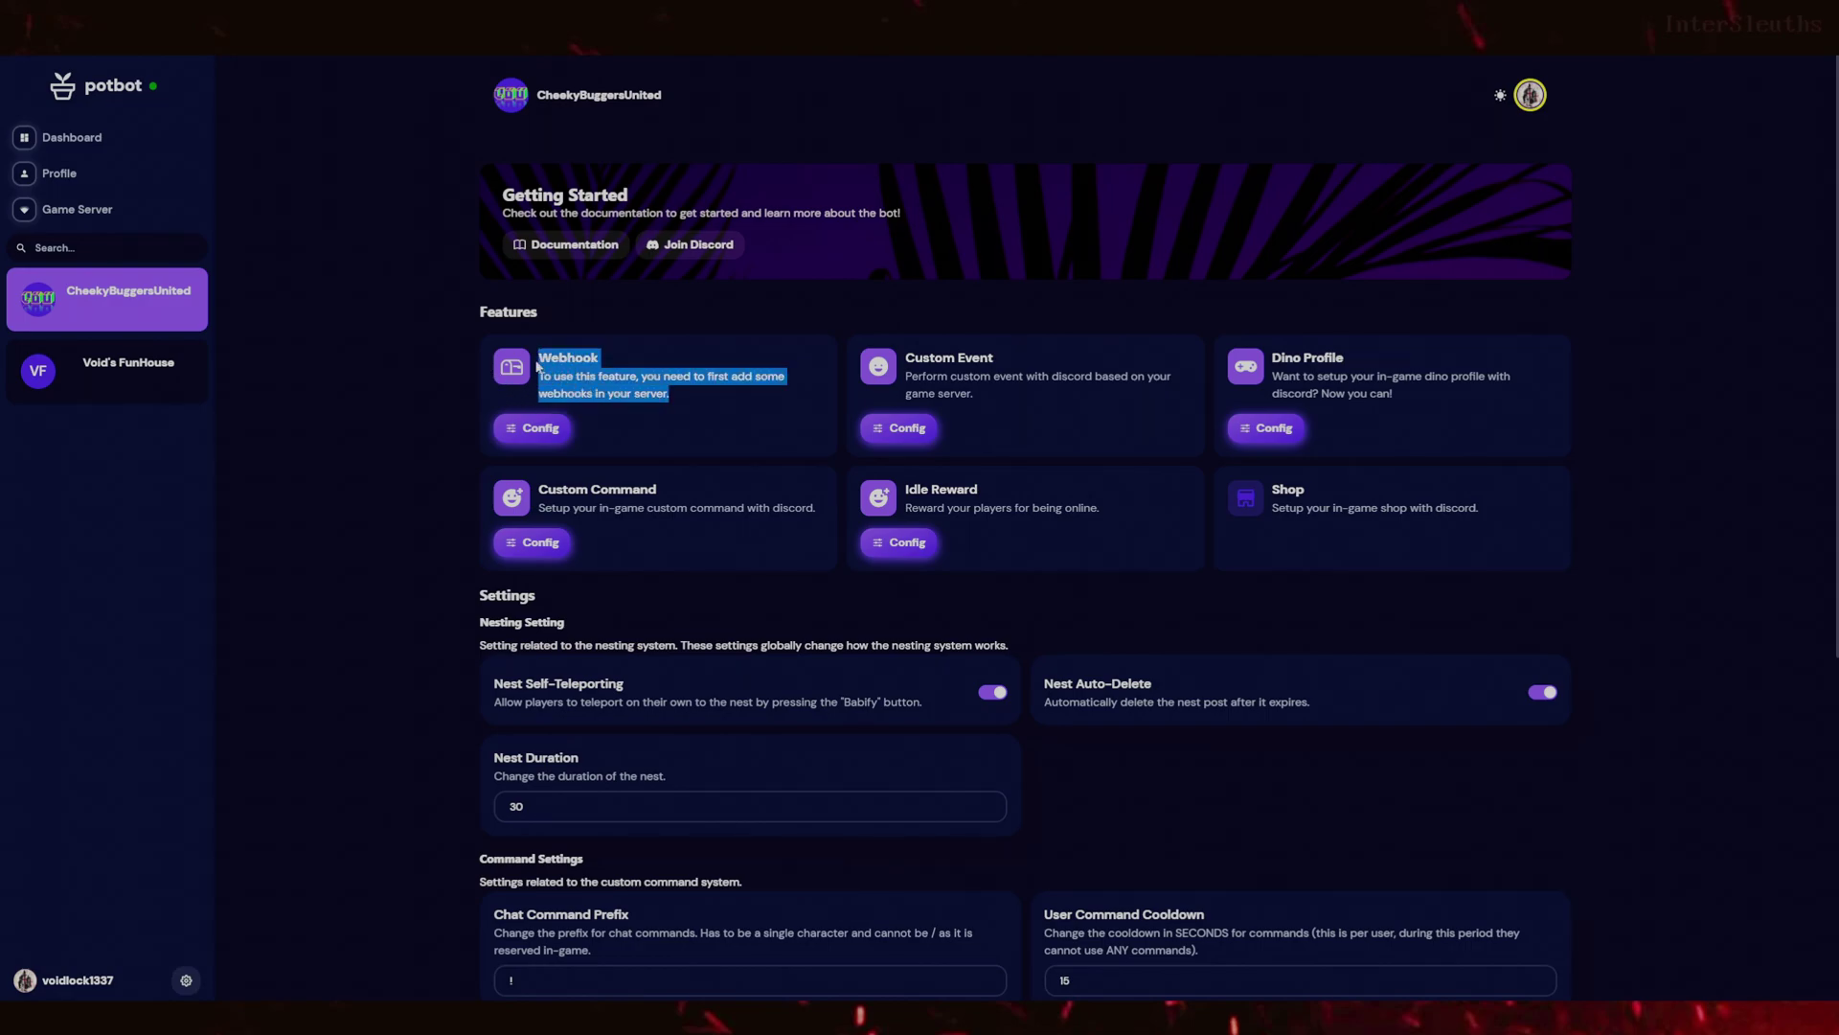
left_click(438, 384)
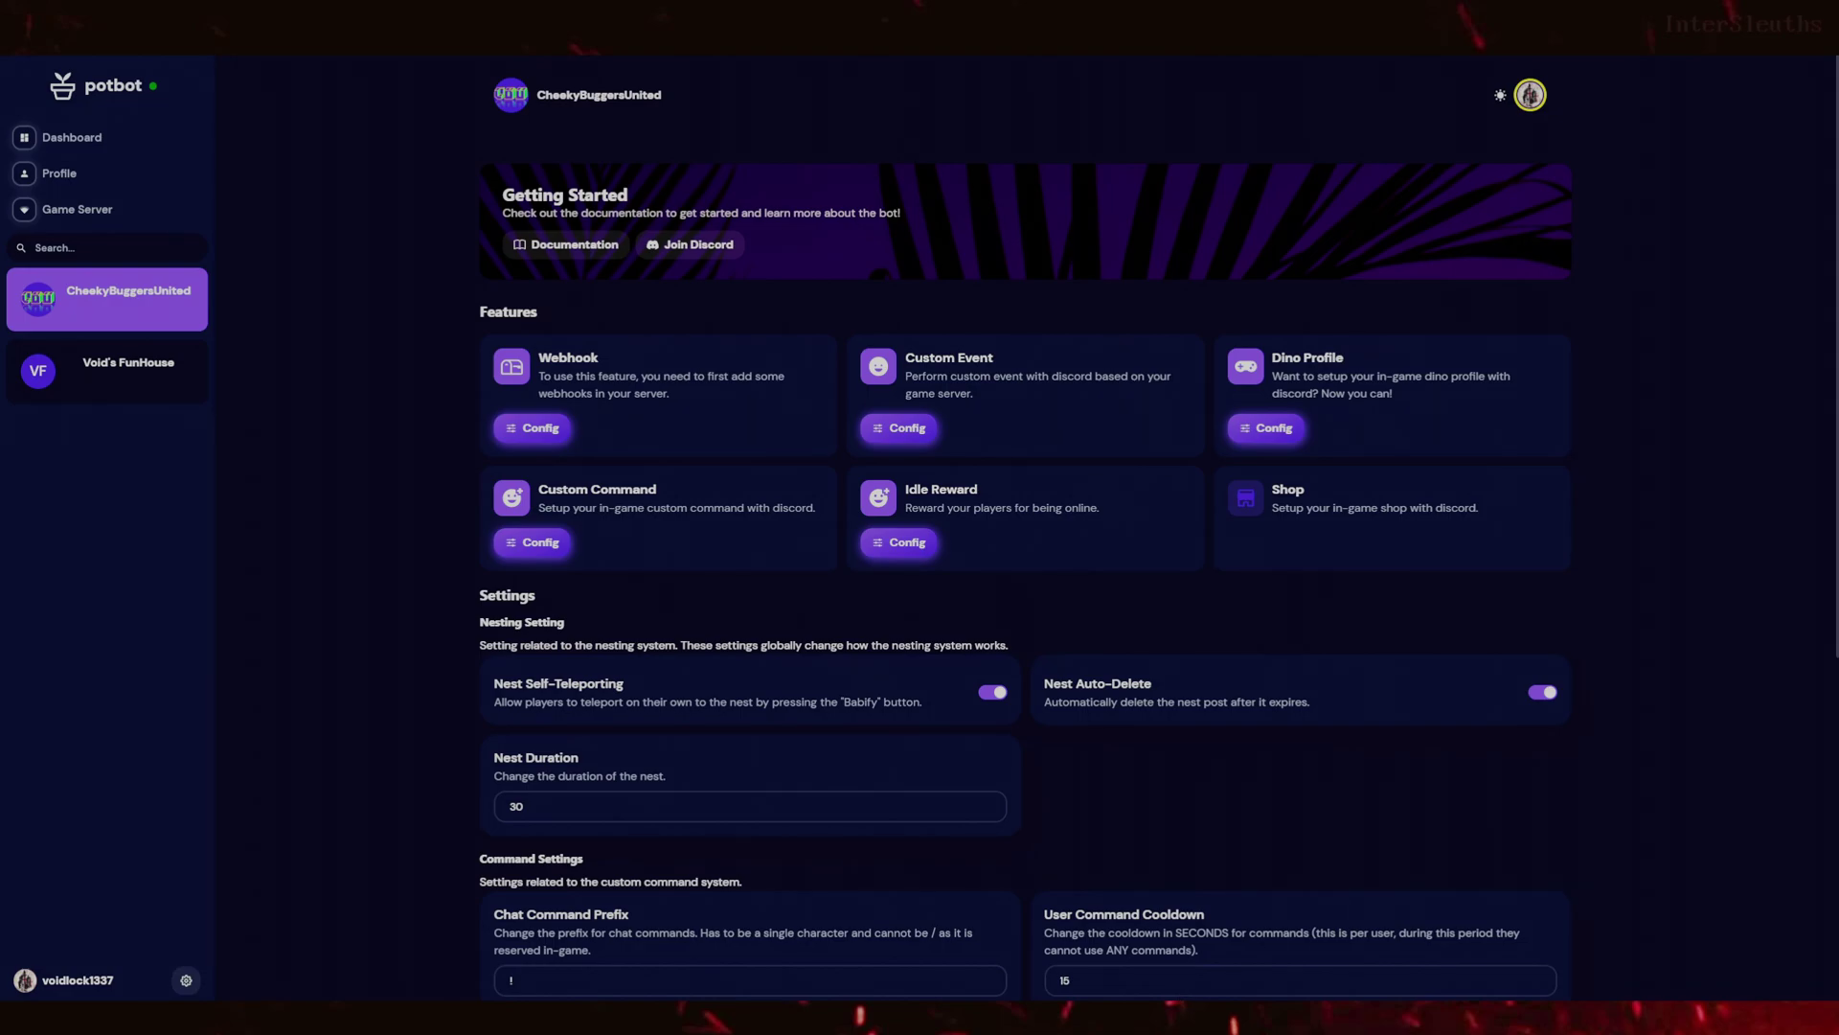
- In Discord's bot-stuff channel, draft potbot's /webhook create command with server_name Cbu Official 1 / Rp Realism and webhook_type AdminCommand
key("alt+Tab")
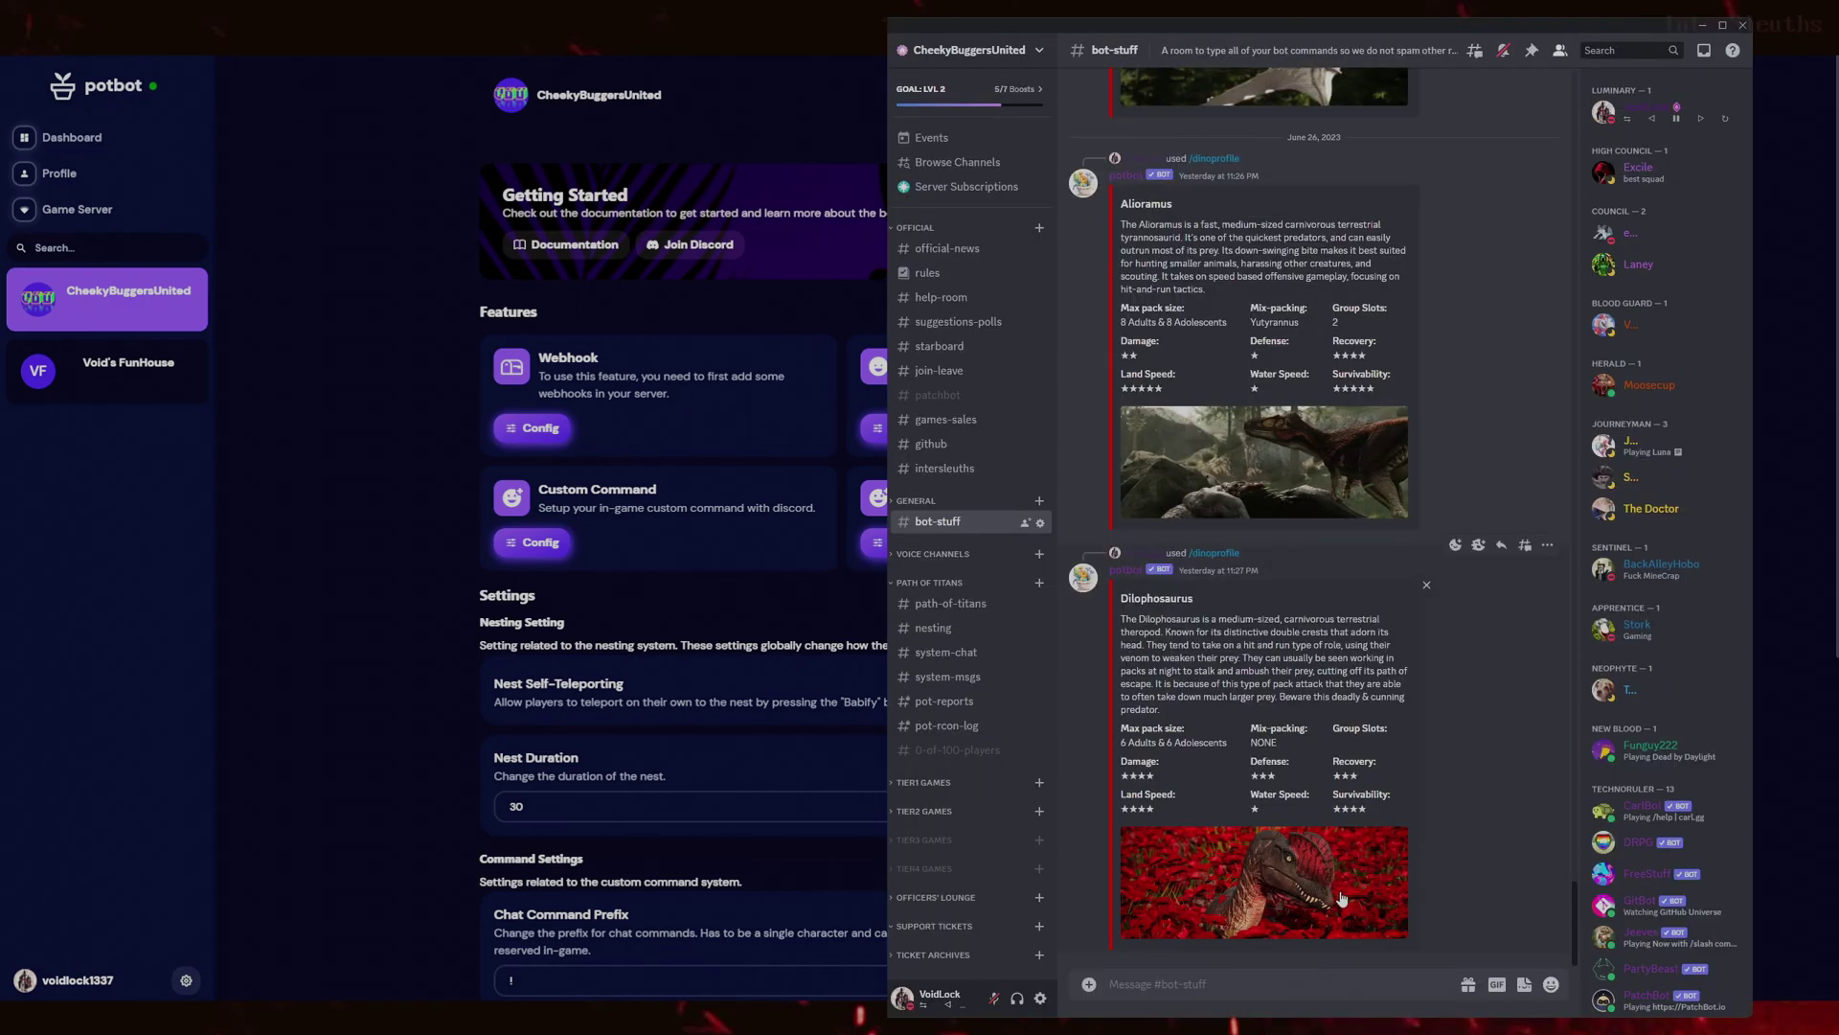
type("/webhook create")
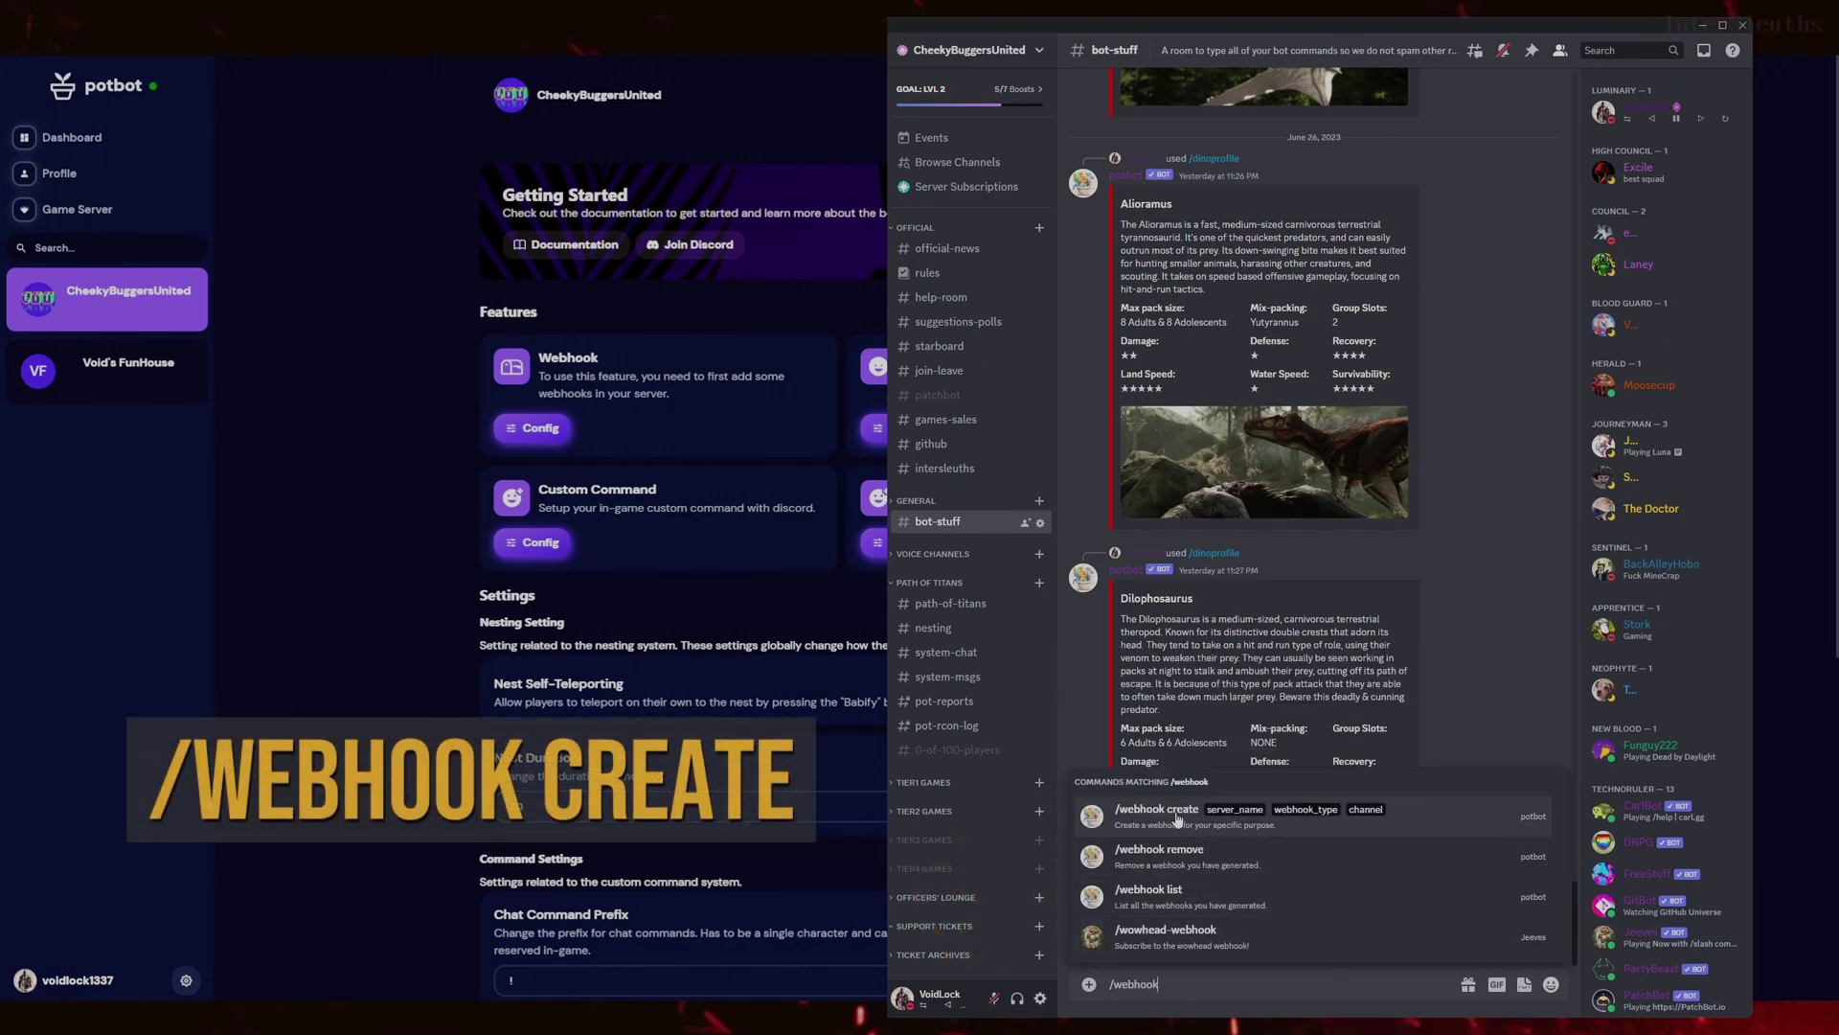
left_click(1157, 812)
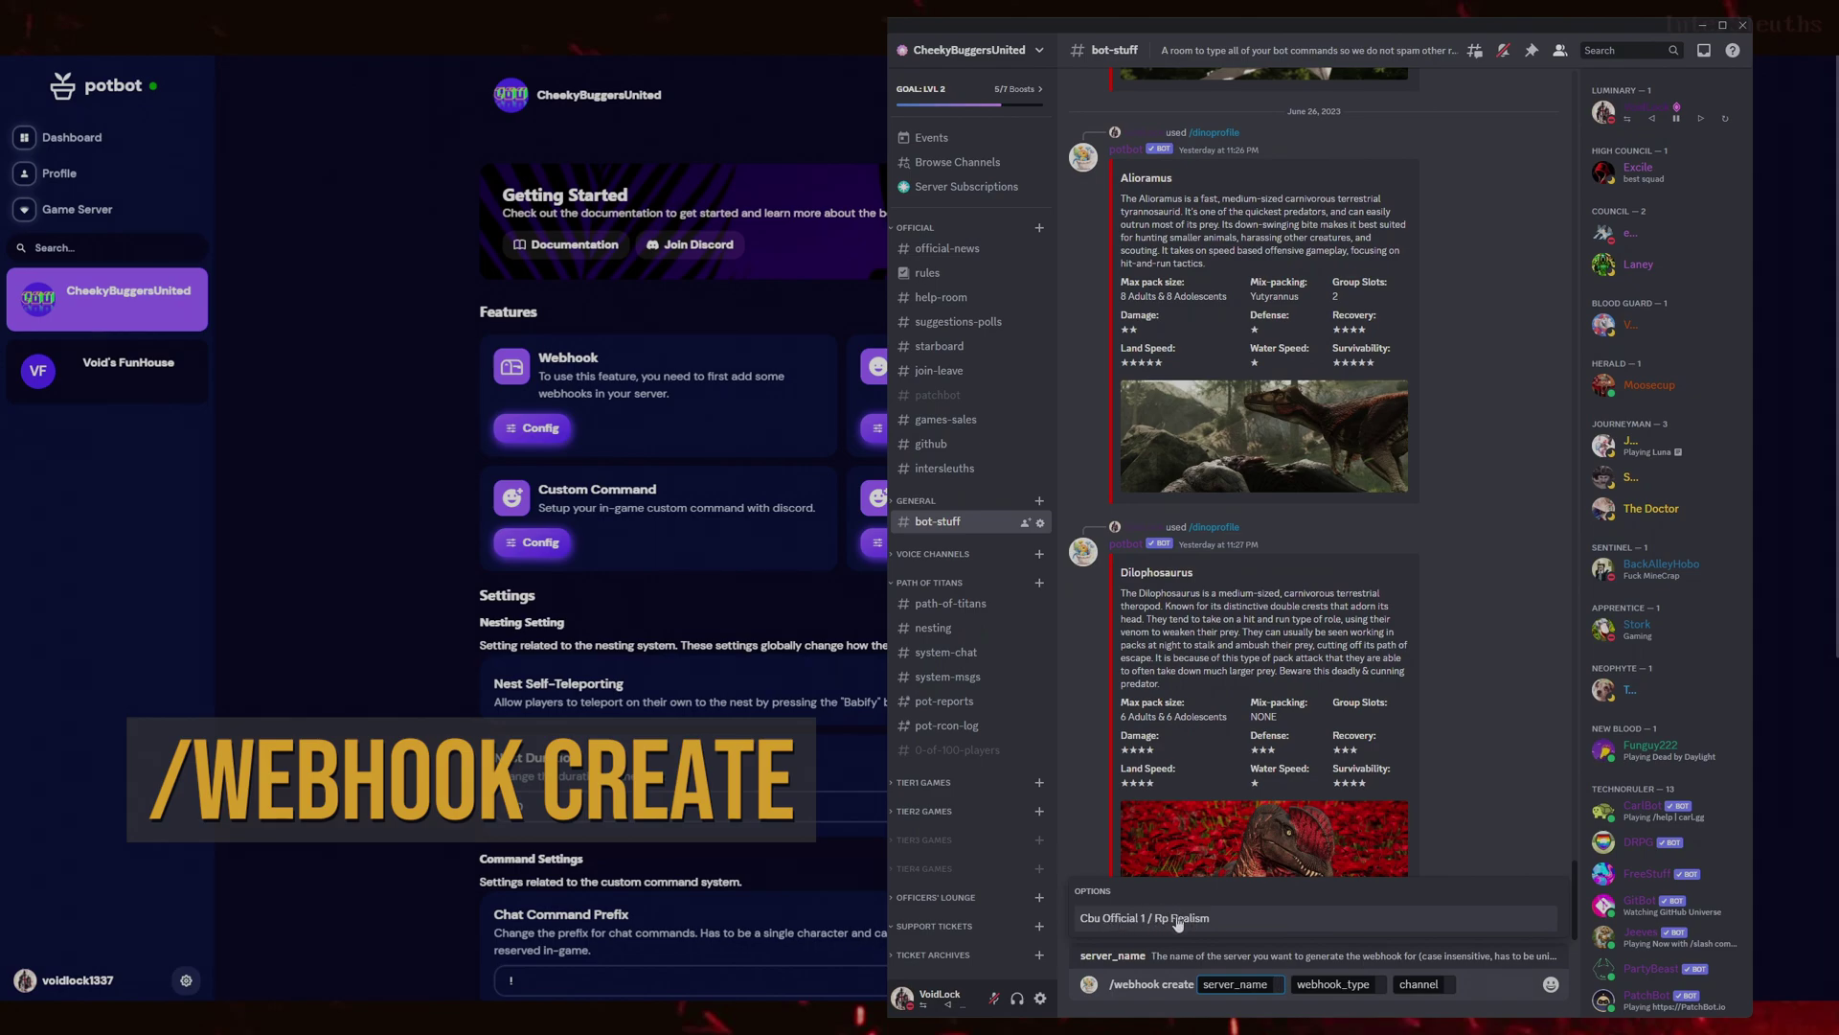
left_click(1178, 920)
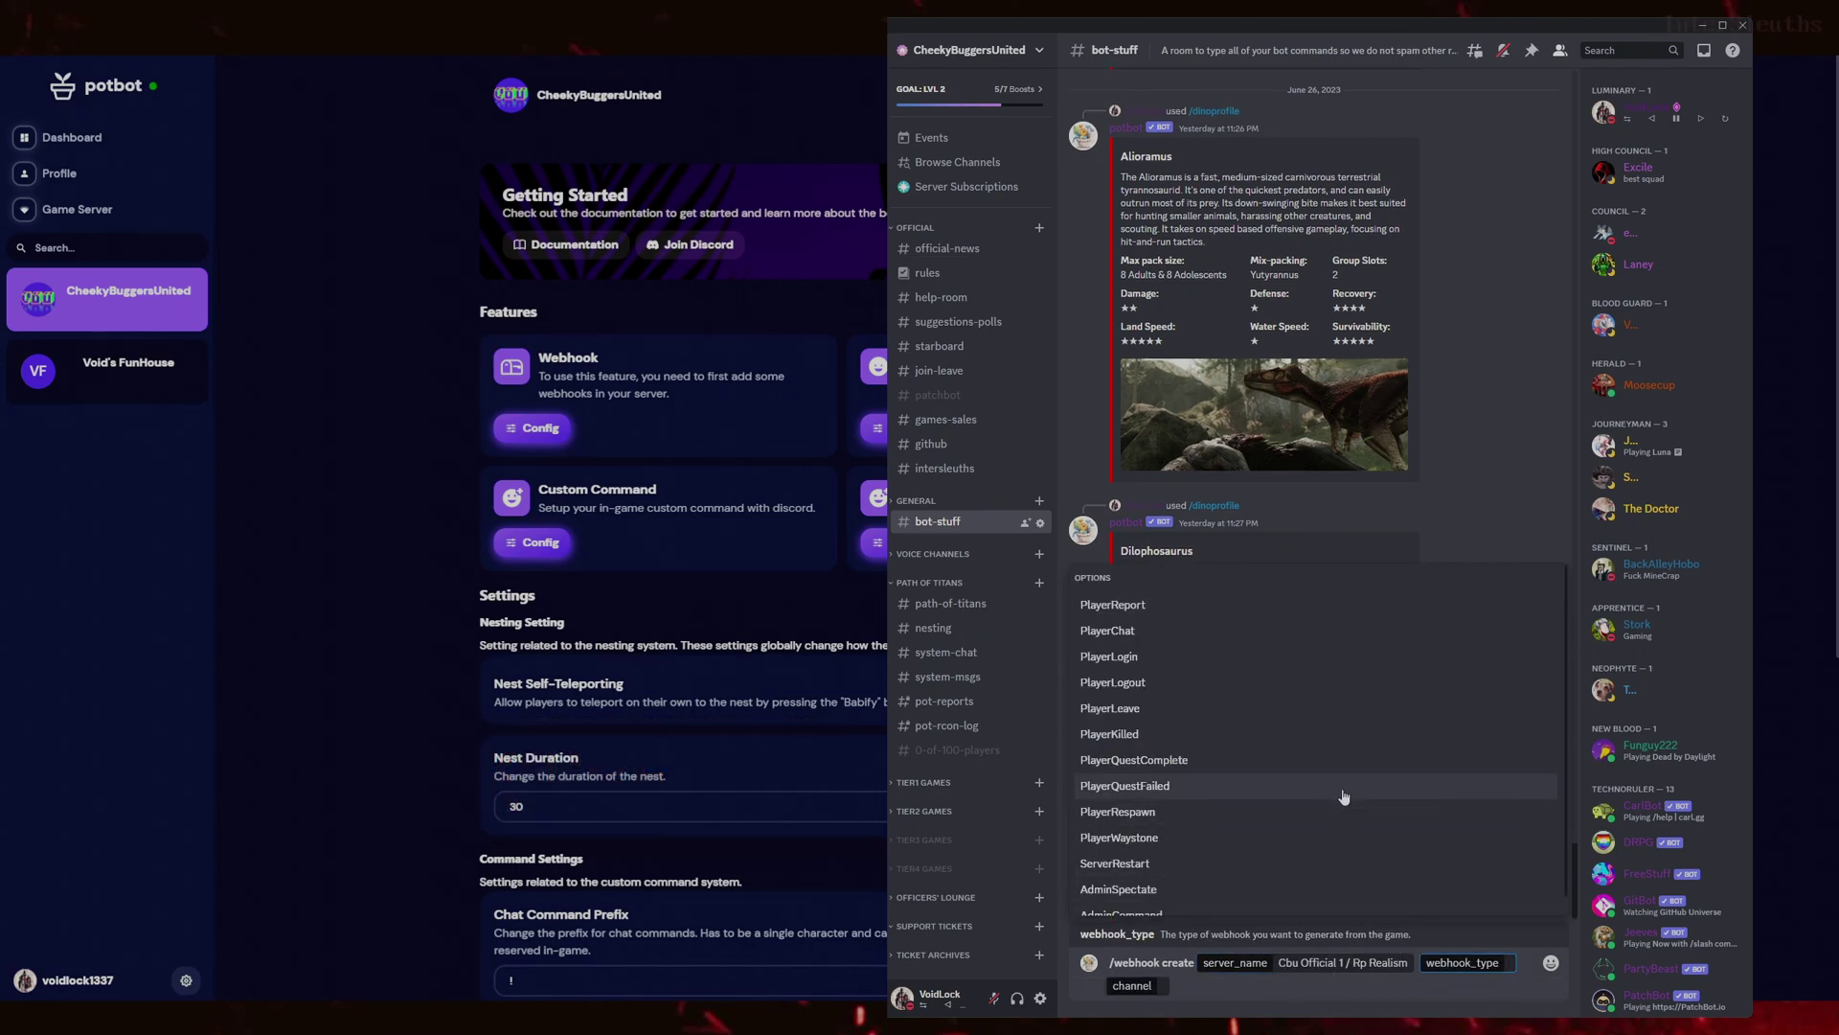
scroll(1336, 797, "down", 1)
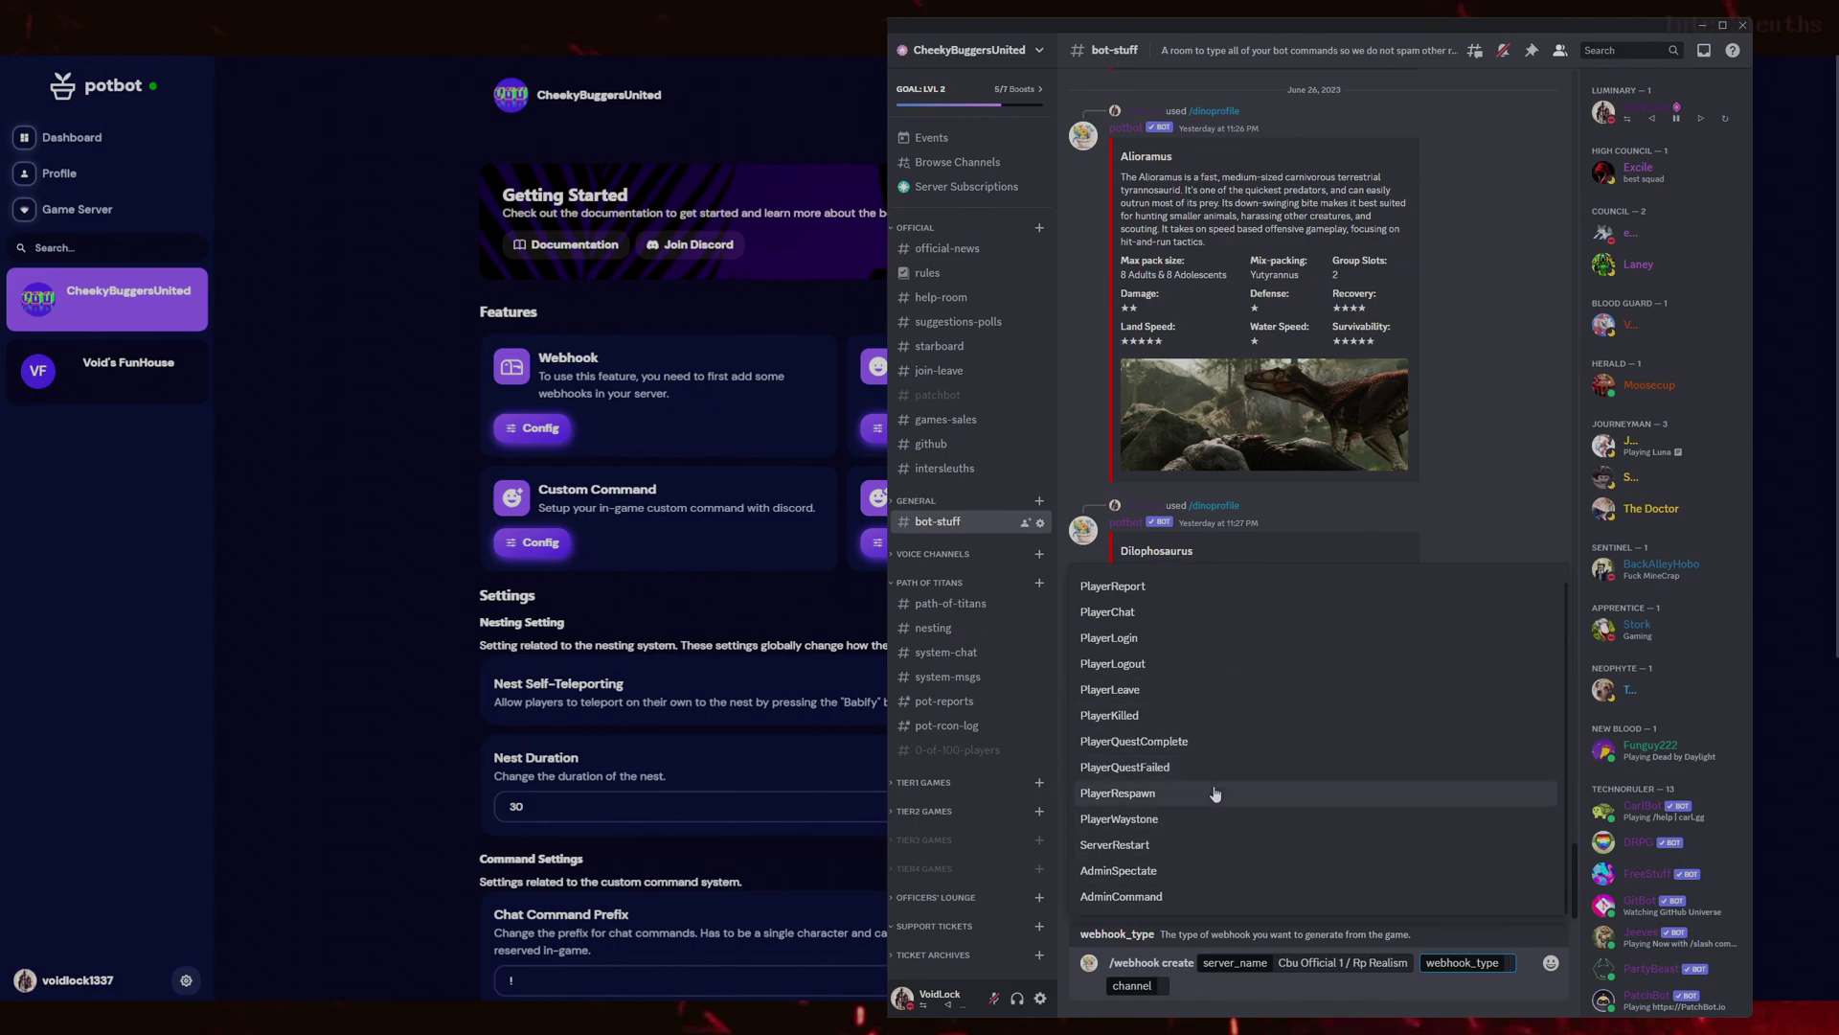
left_click(1151, 899)
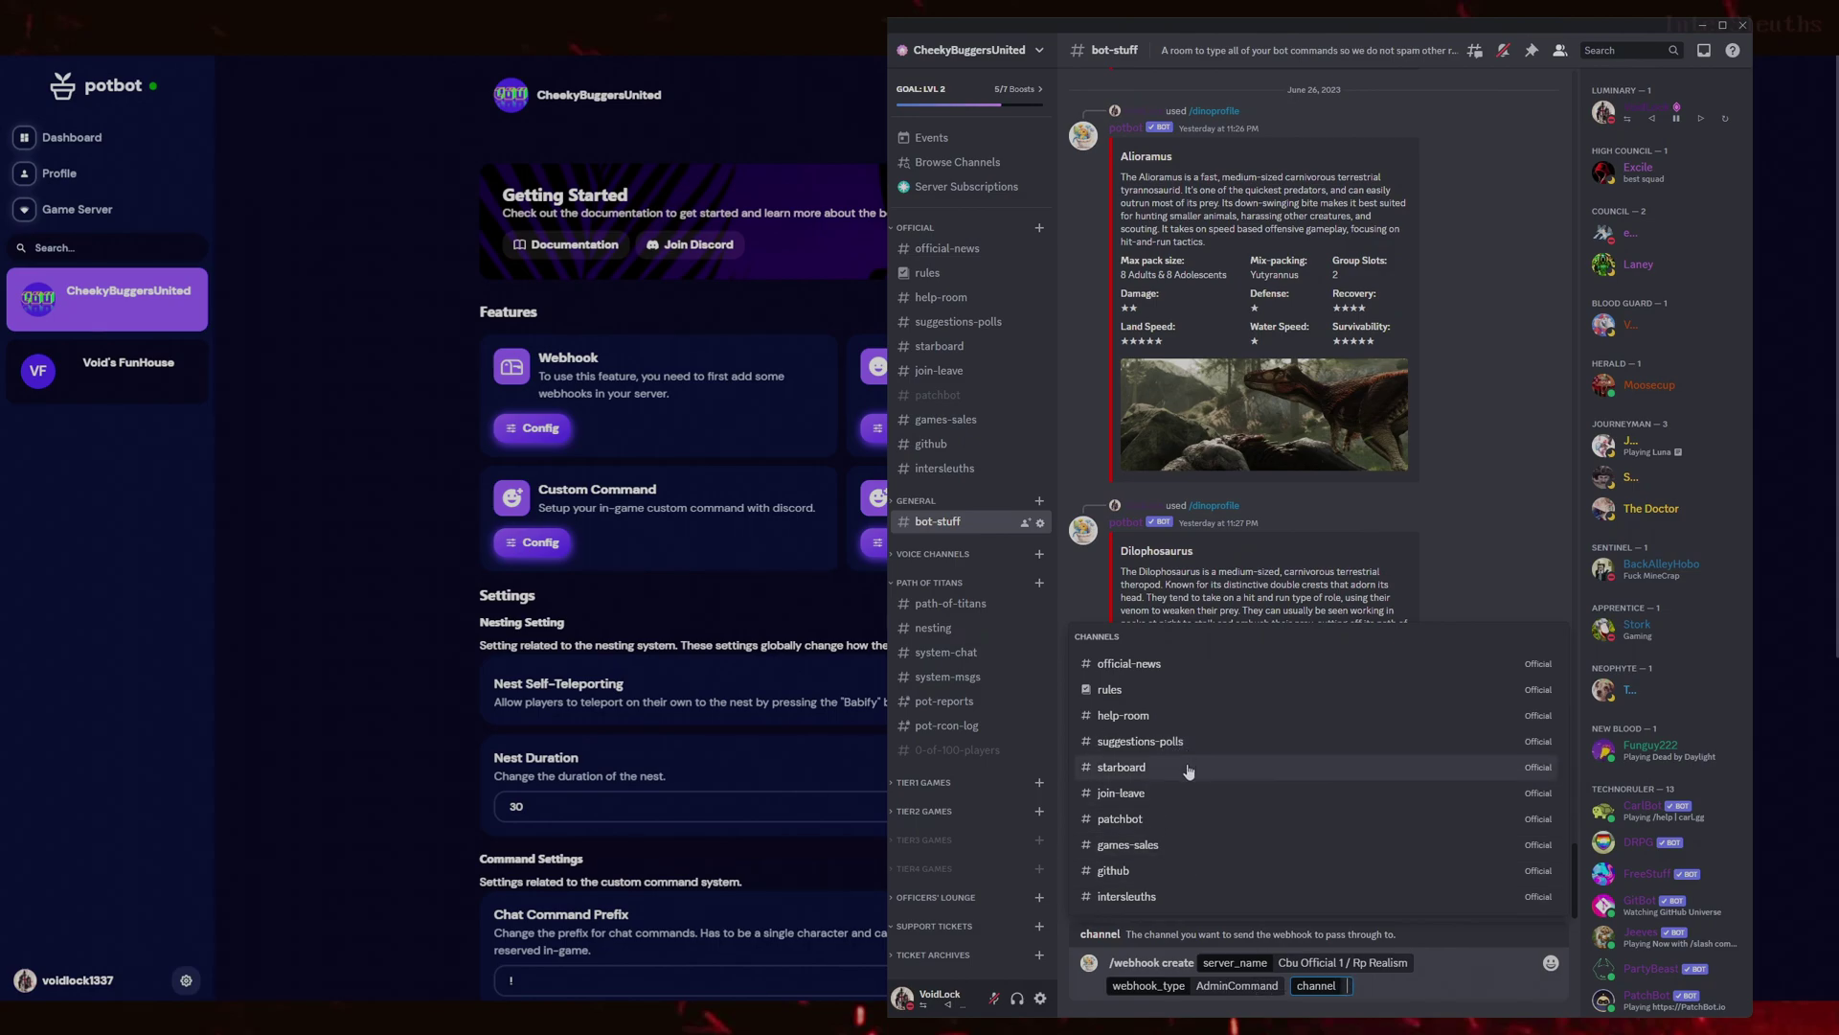
- Set the webhook command's channel to pot-reports and send it
type("pot")
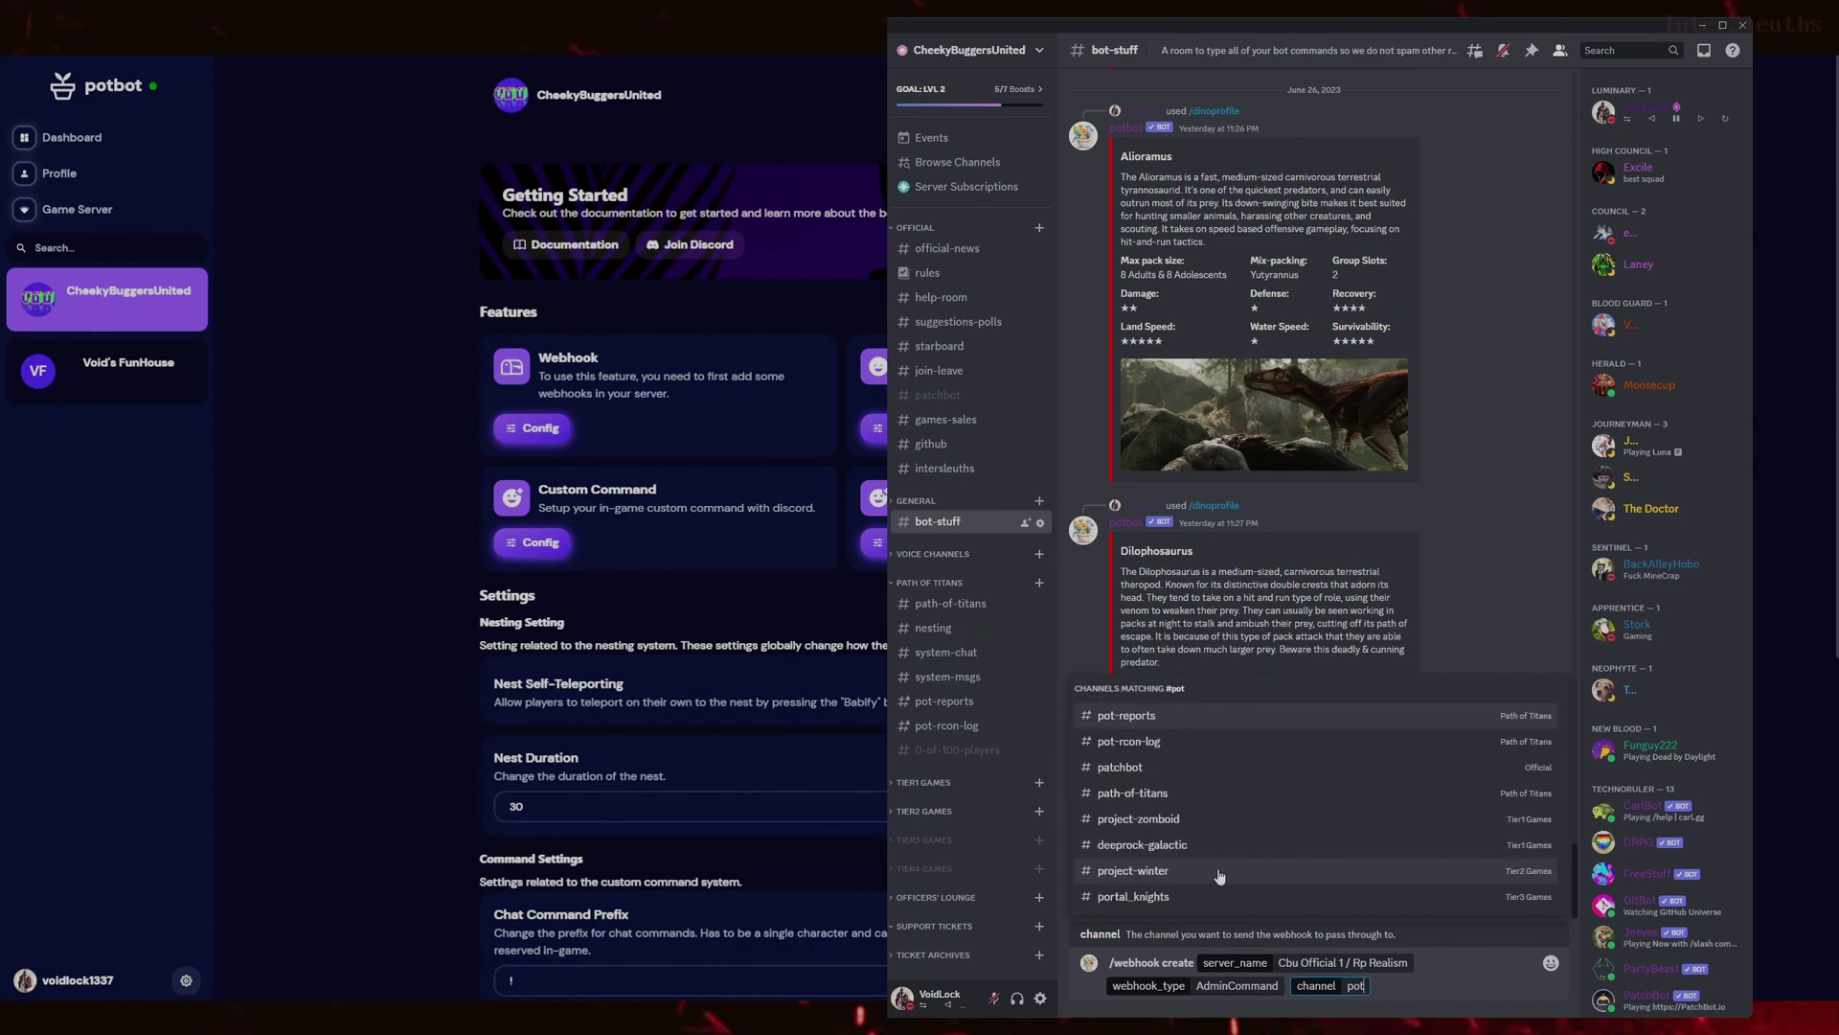
left_click(1152, 714)
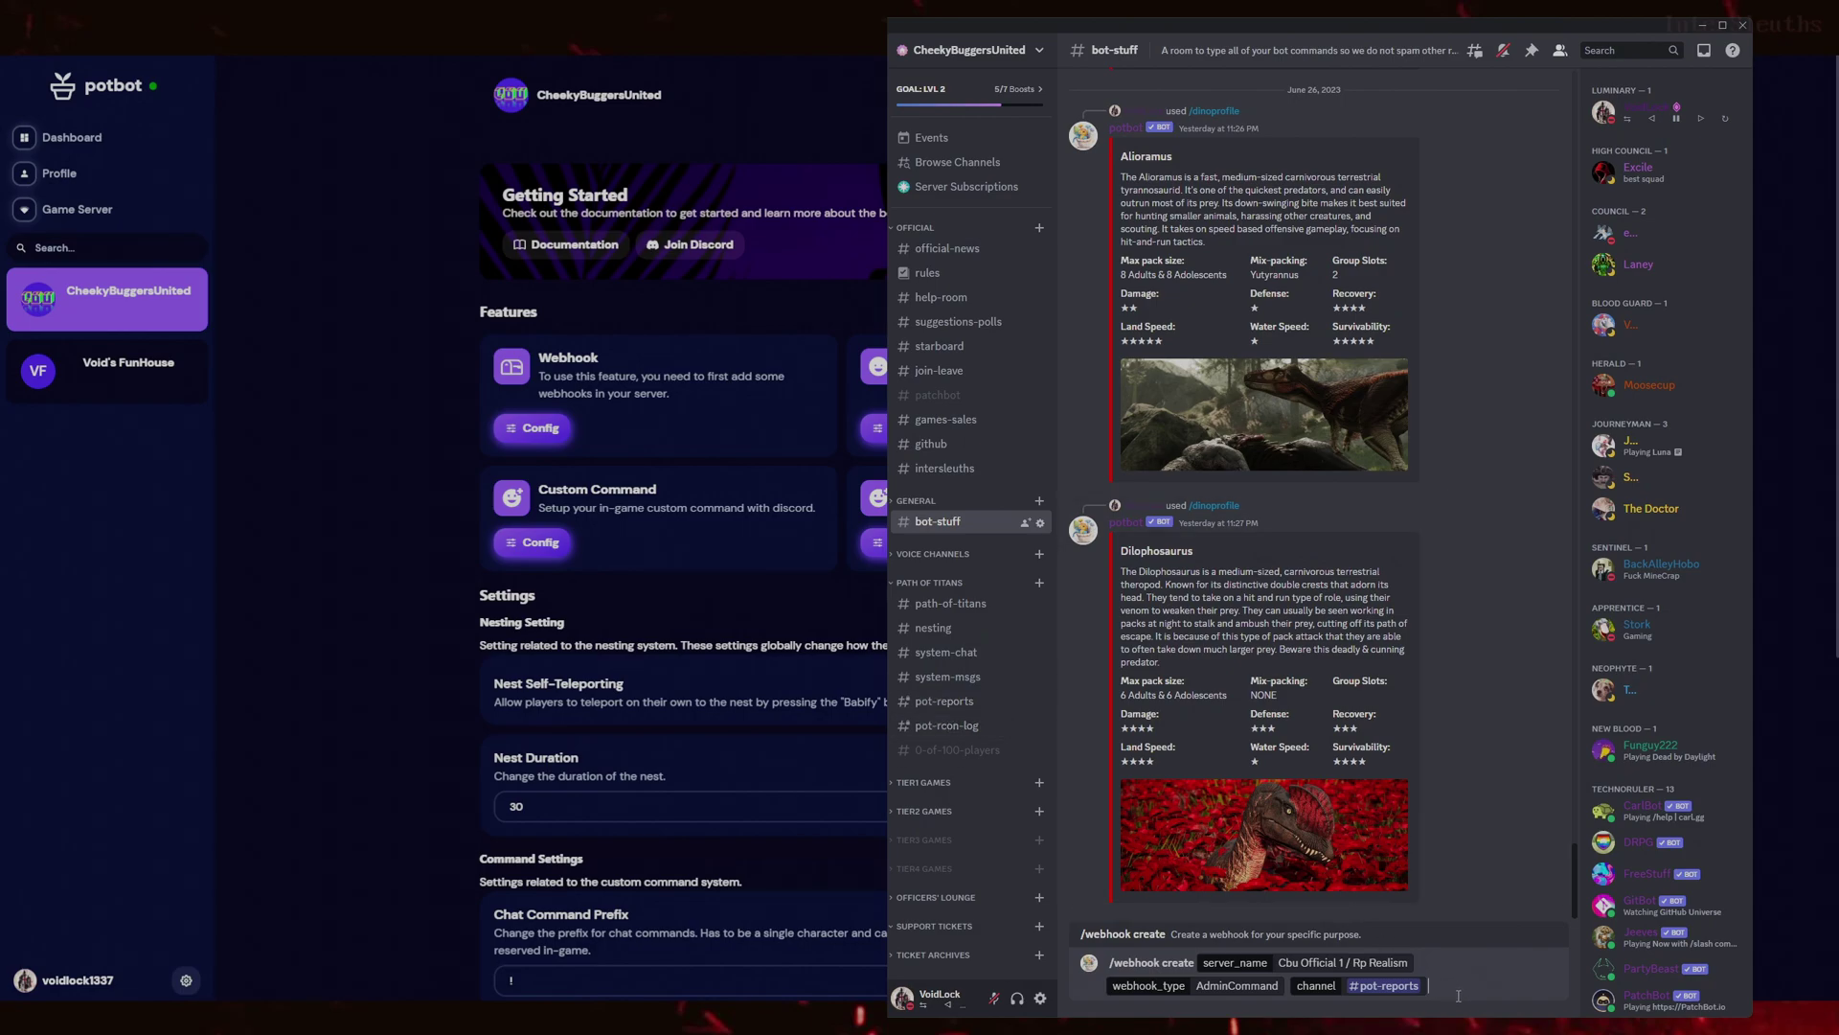
key("Return")
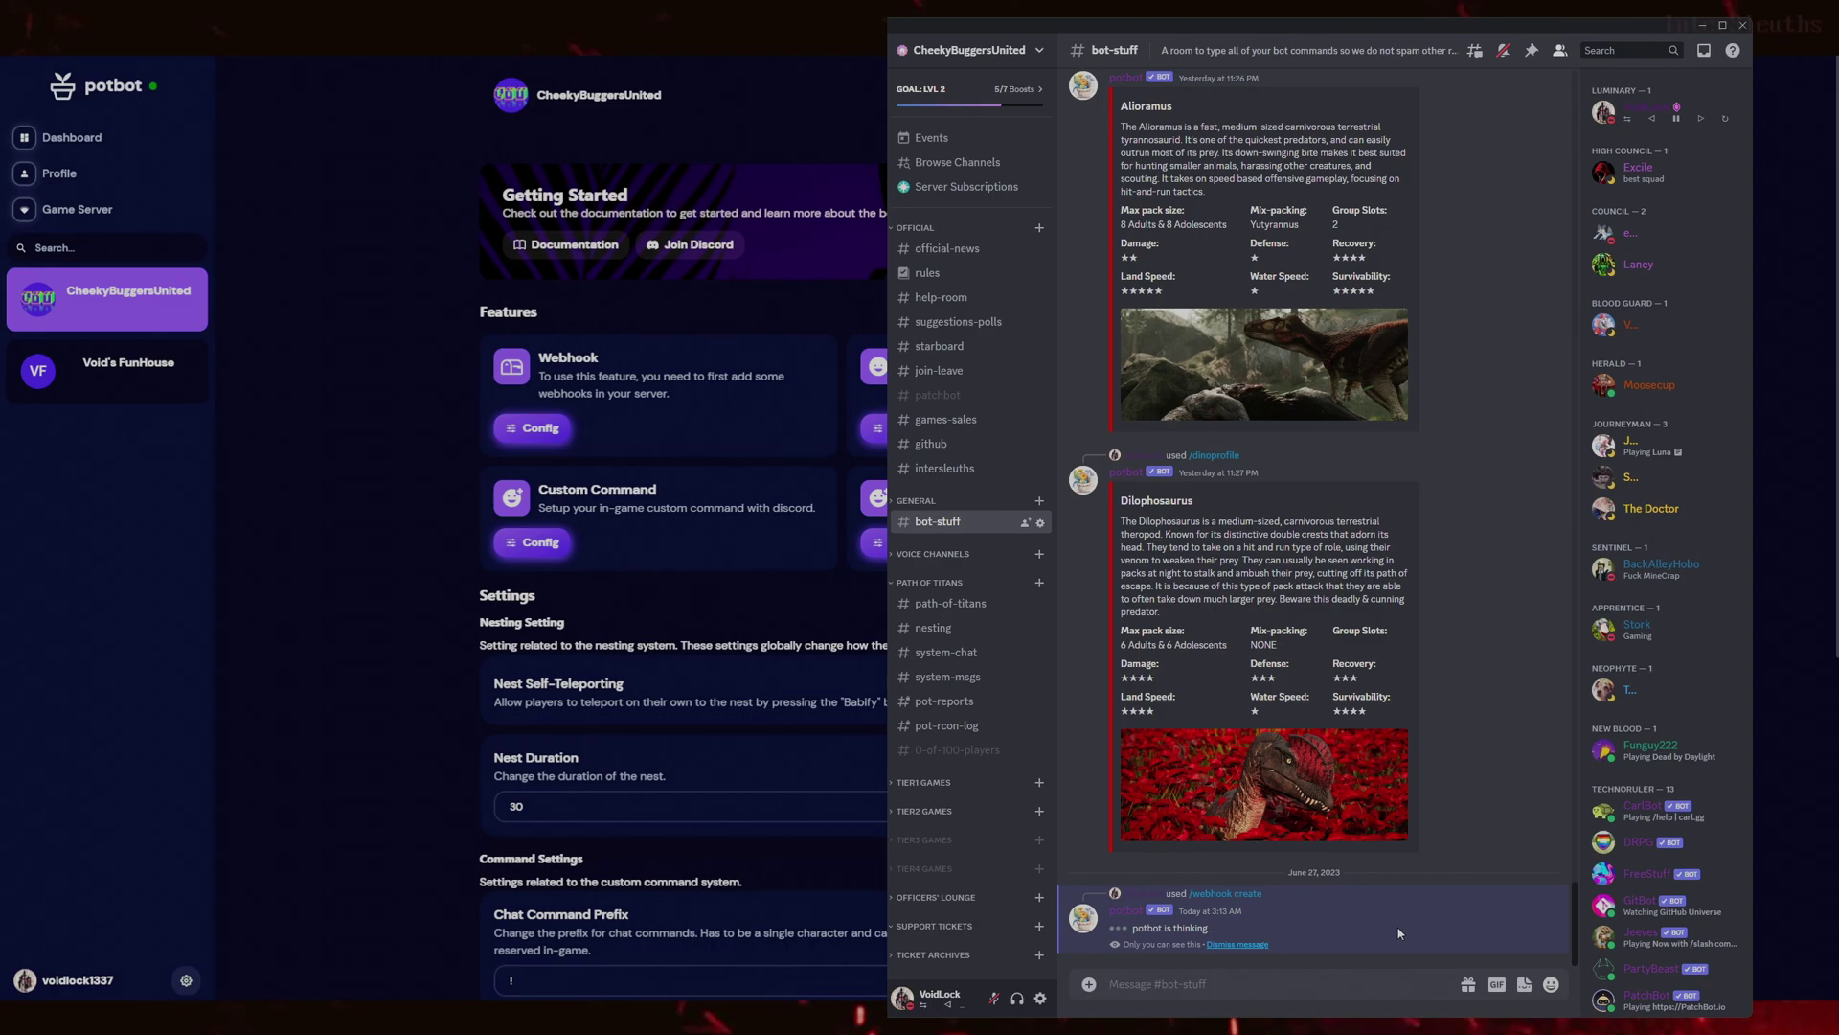
- Copy the generated webhook URL from potbot's reply and paste it over the AdminCommand URL in the game config file's ServerWebhooks section
left_click_drag(1458, 926, 1109, 927)
key("ctrl+c")
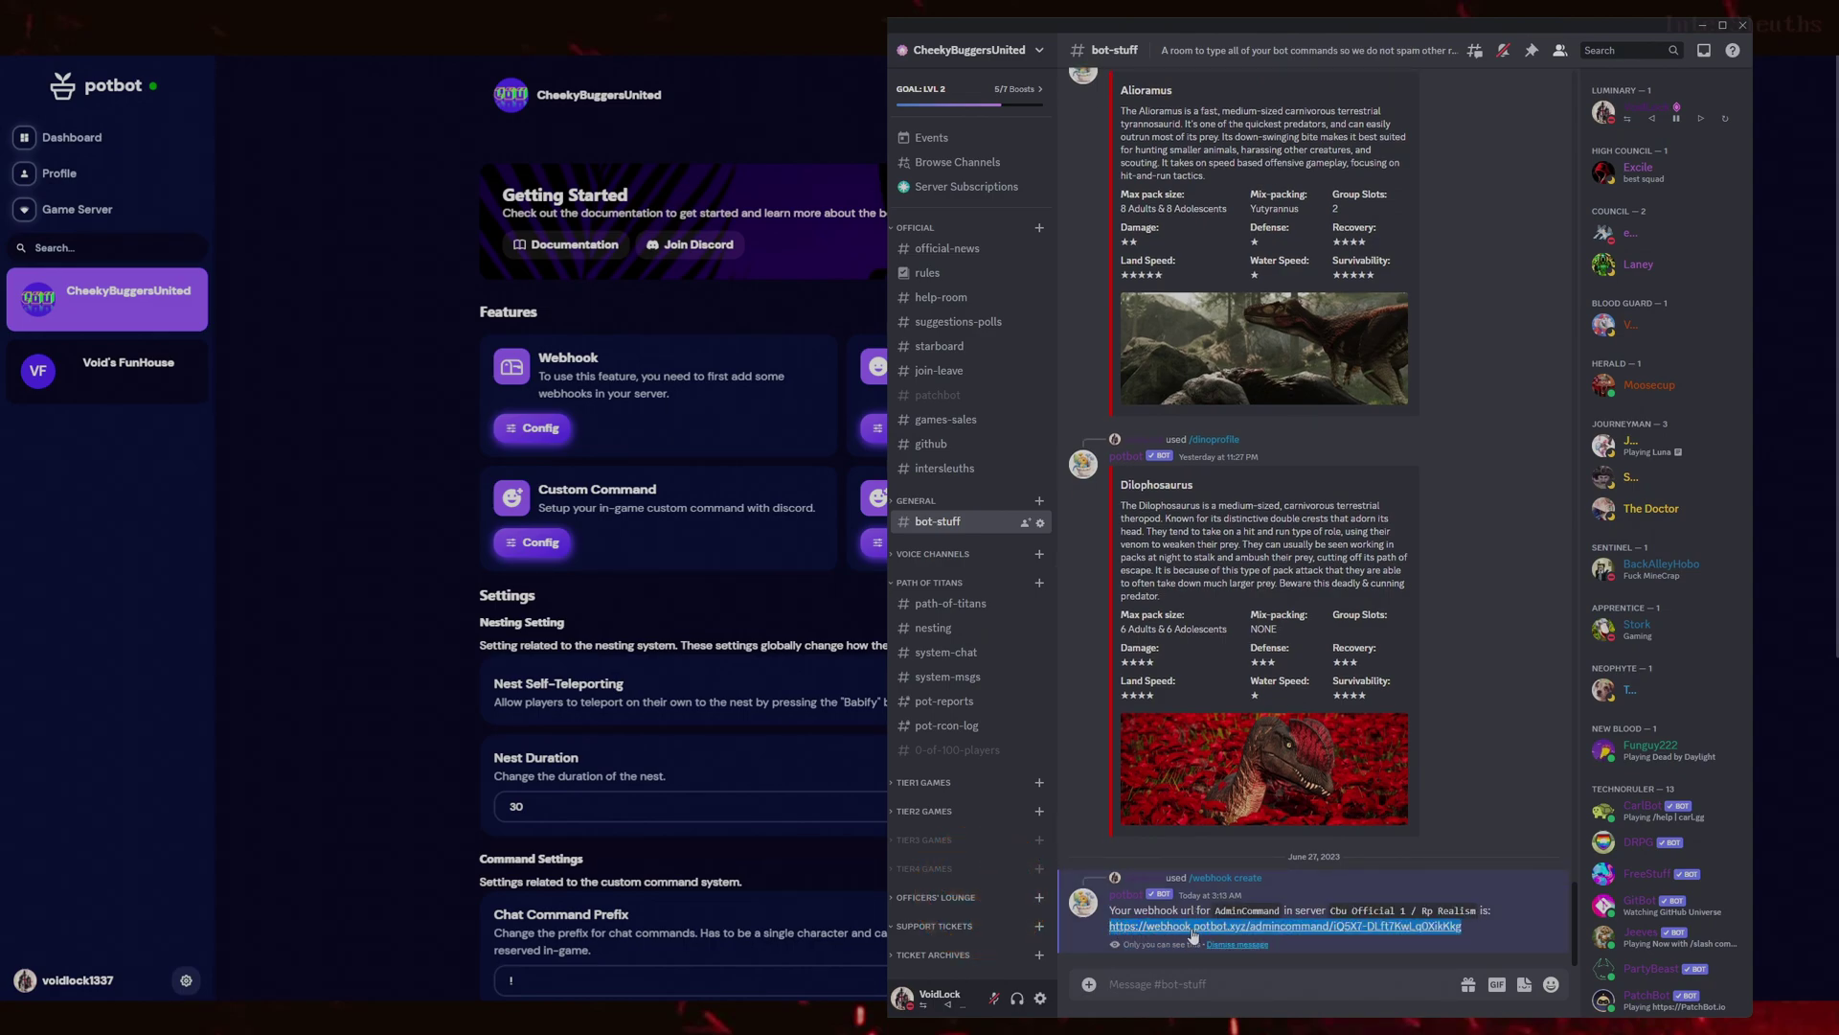
left_click(1511, 934)
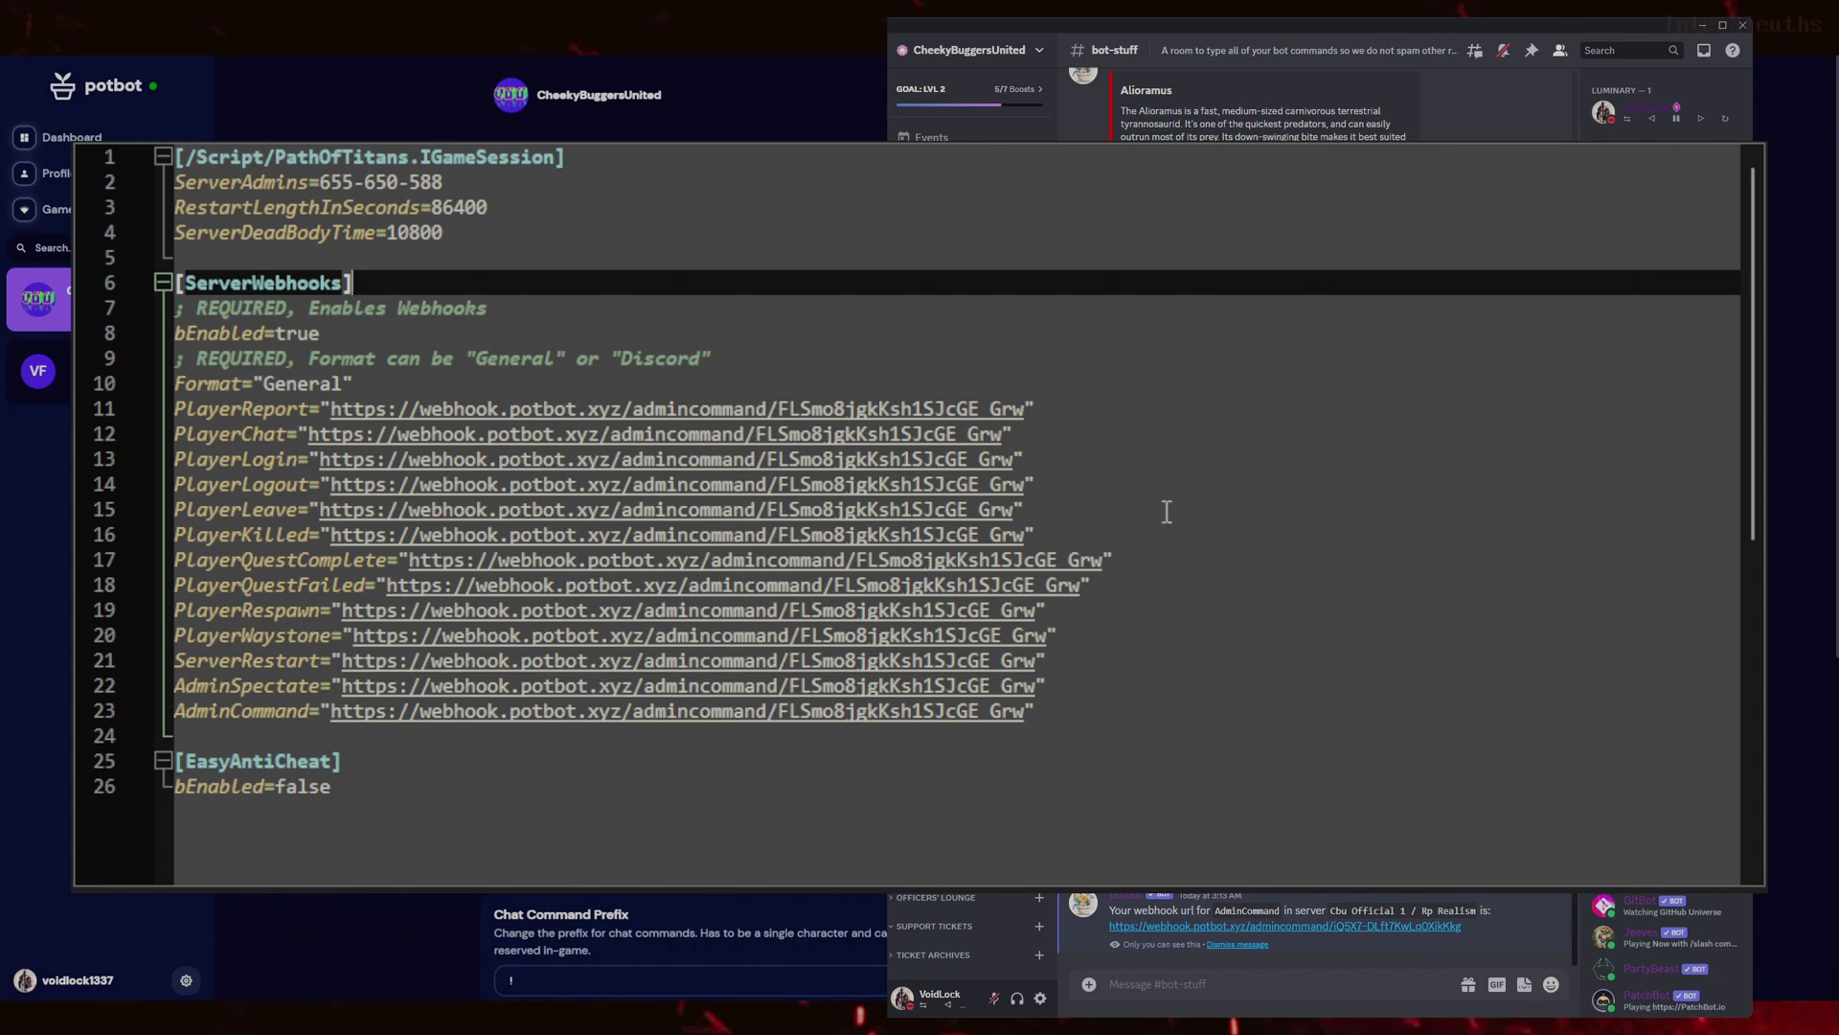
left_click_drag(1030, 709, 338, 726)
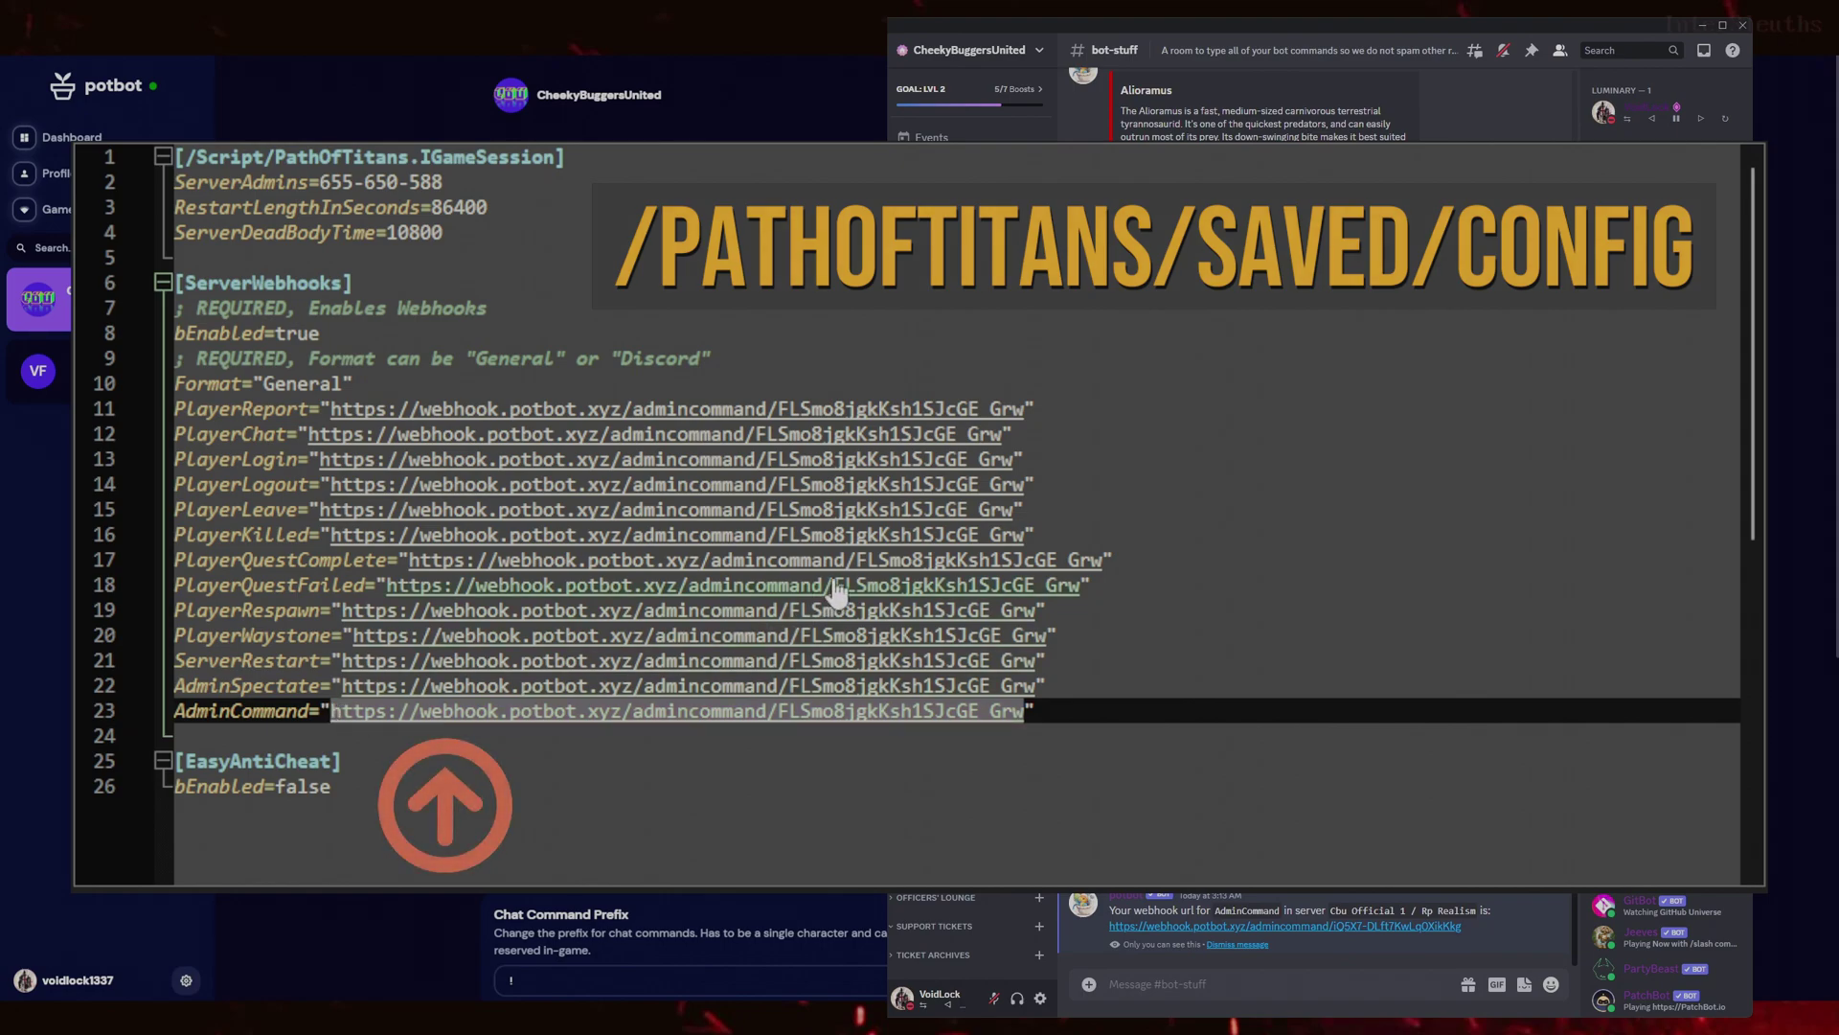
key("ctrl+v")
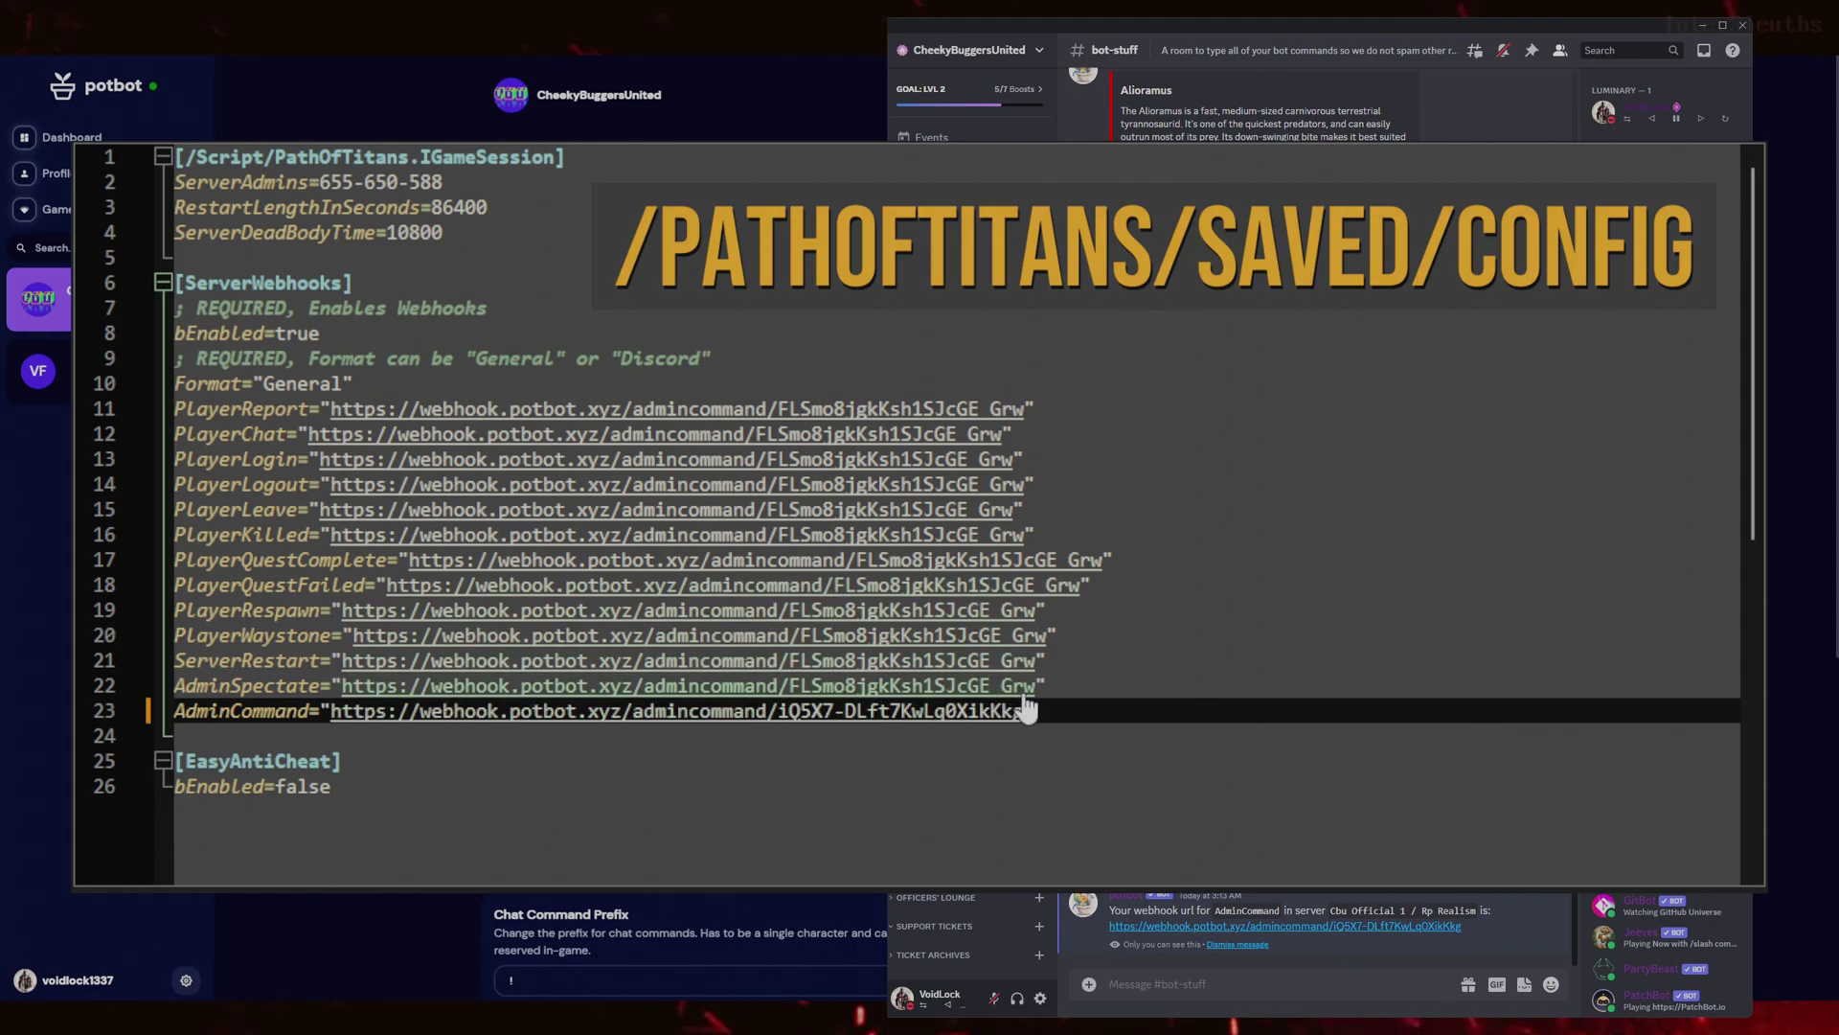
- Highlight the AdminCommand, AdminSpectate, ServerRestart and PlayerWaystone webhook lines one after another in the config file
left_click_drag(1057, 711, 158, 714)
left_click_drag(1049, 686, 160, 683)
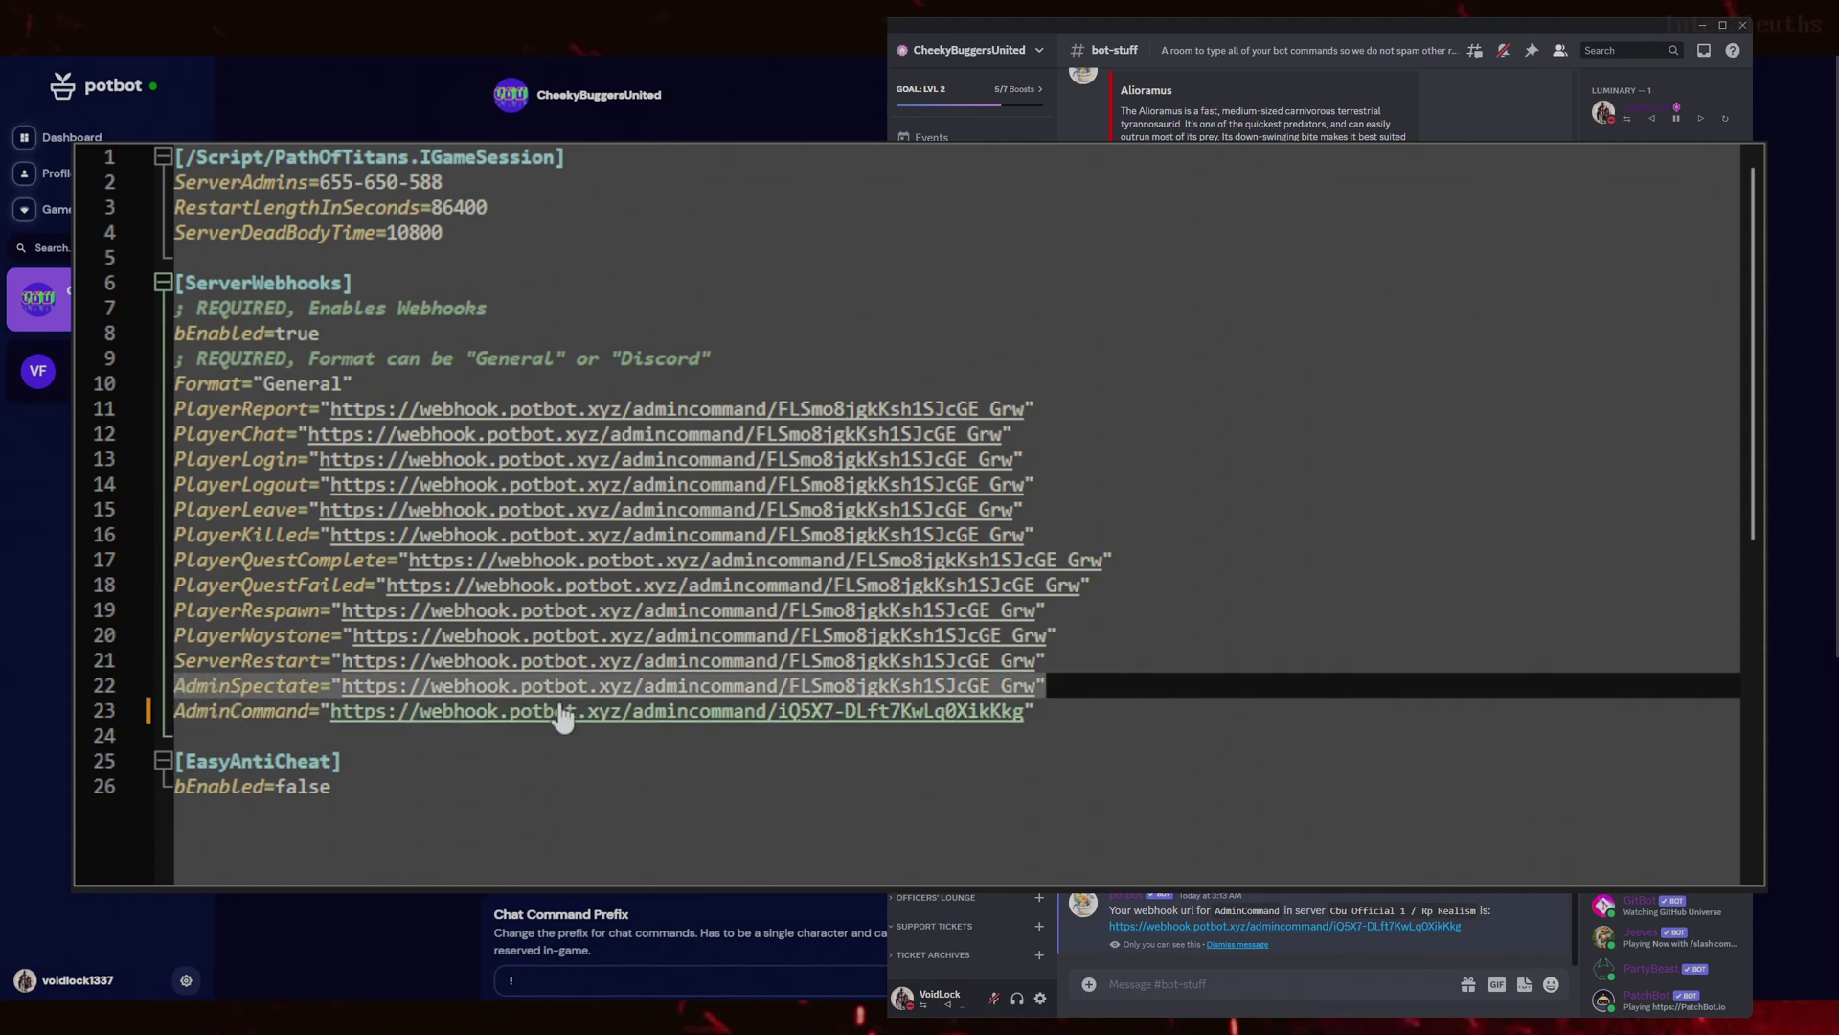
left_click_drag(1049, 661, 170, 663)
left_click_drag(1063, 634, 164, 640)
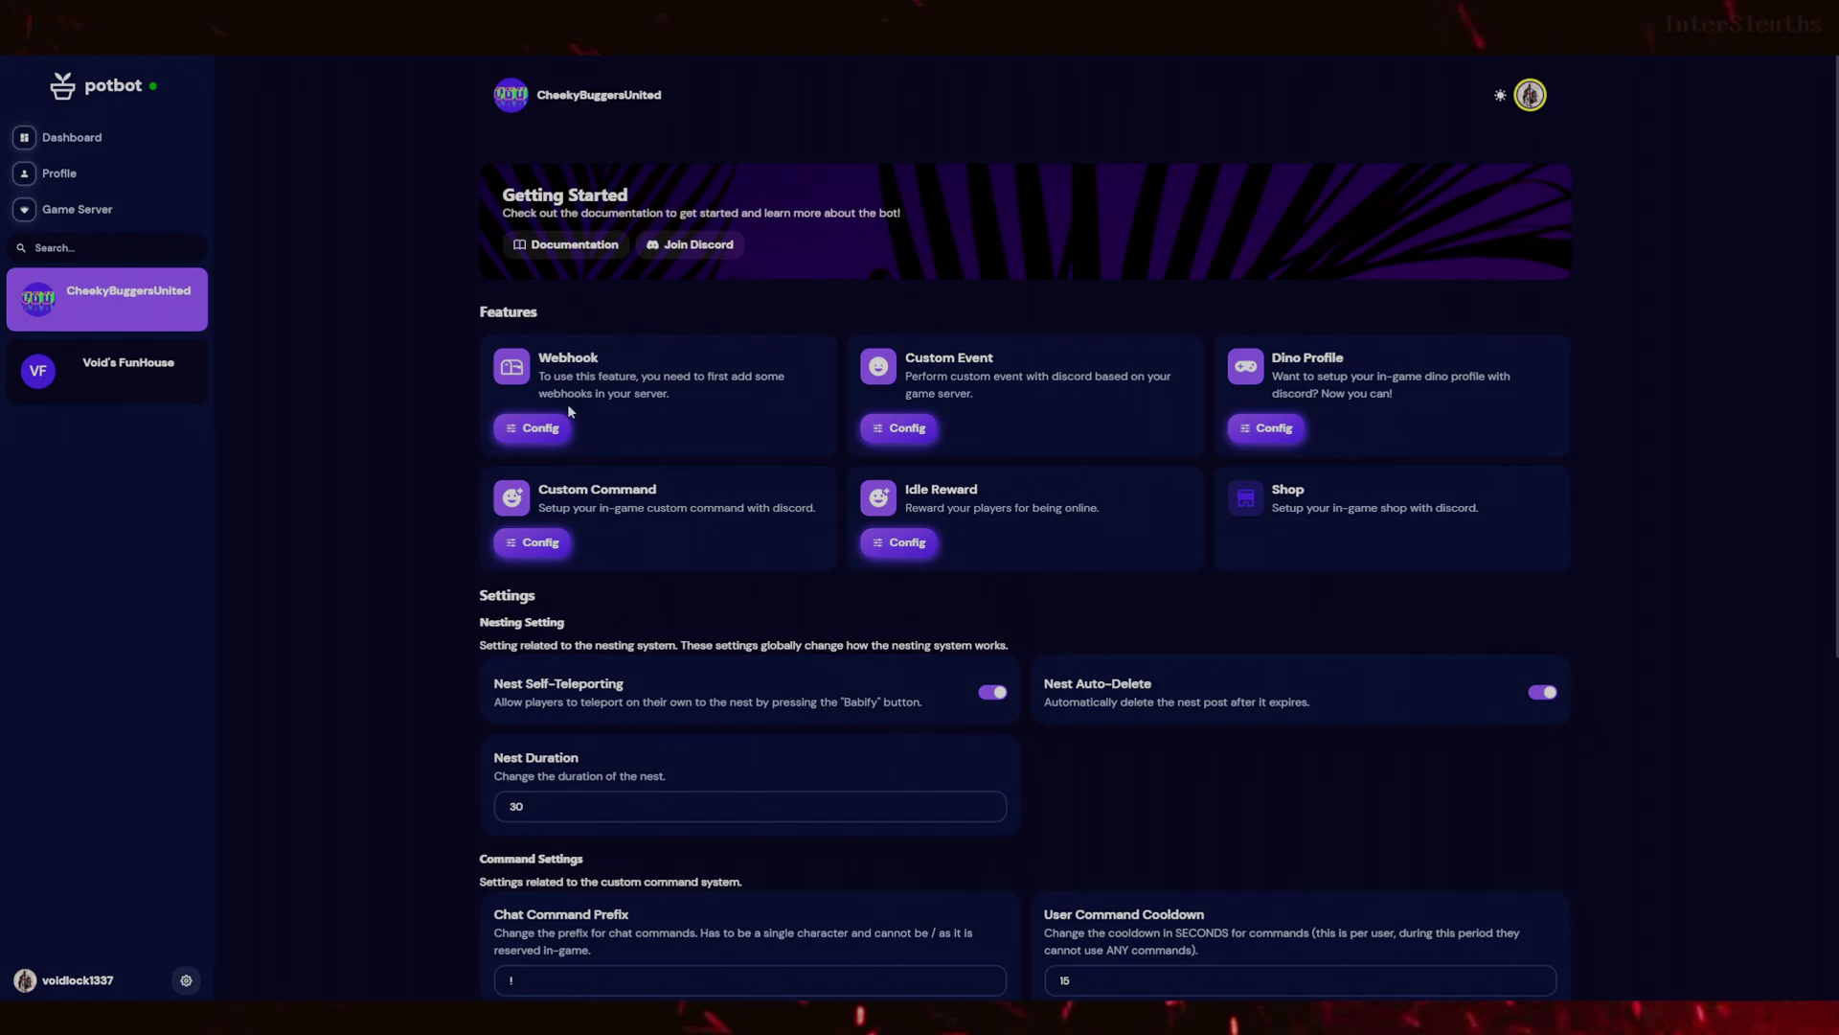
- Open the Webhook configuration in the potbot dashboard and select the AdminCommand embed for customizing
left_click_drag(689, 405, 533, 370)
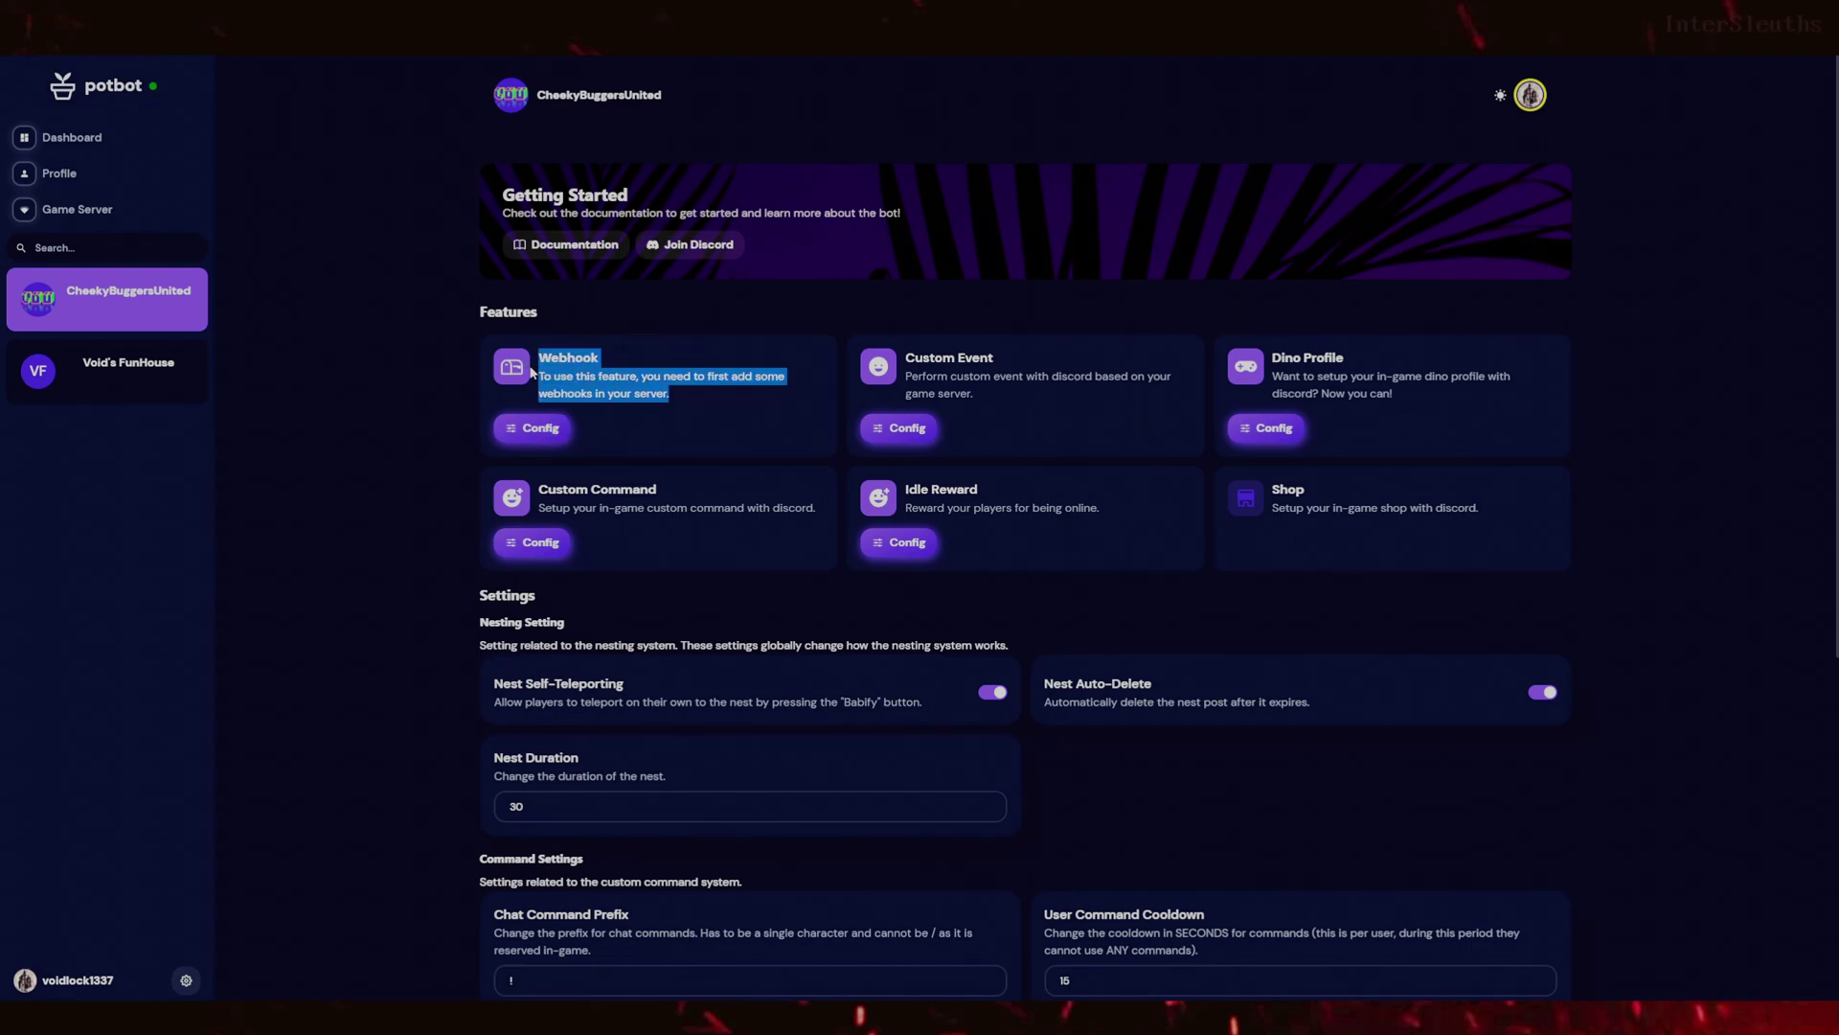
left_click(537, 428)
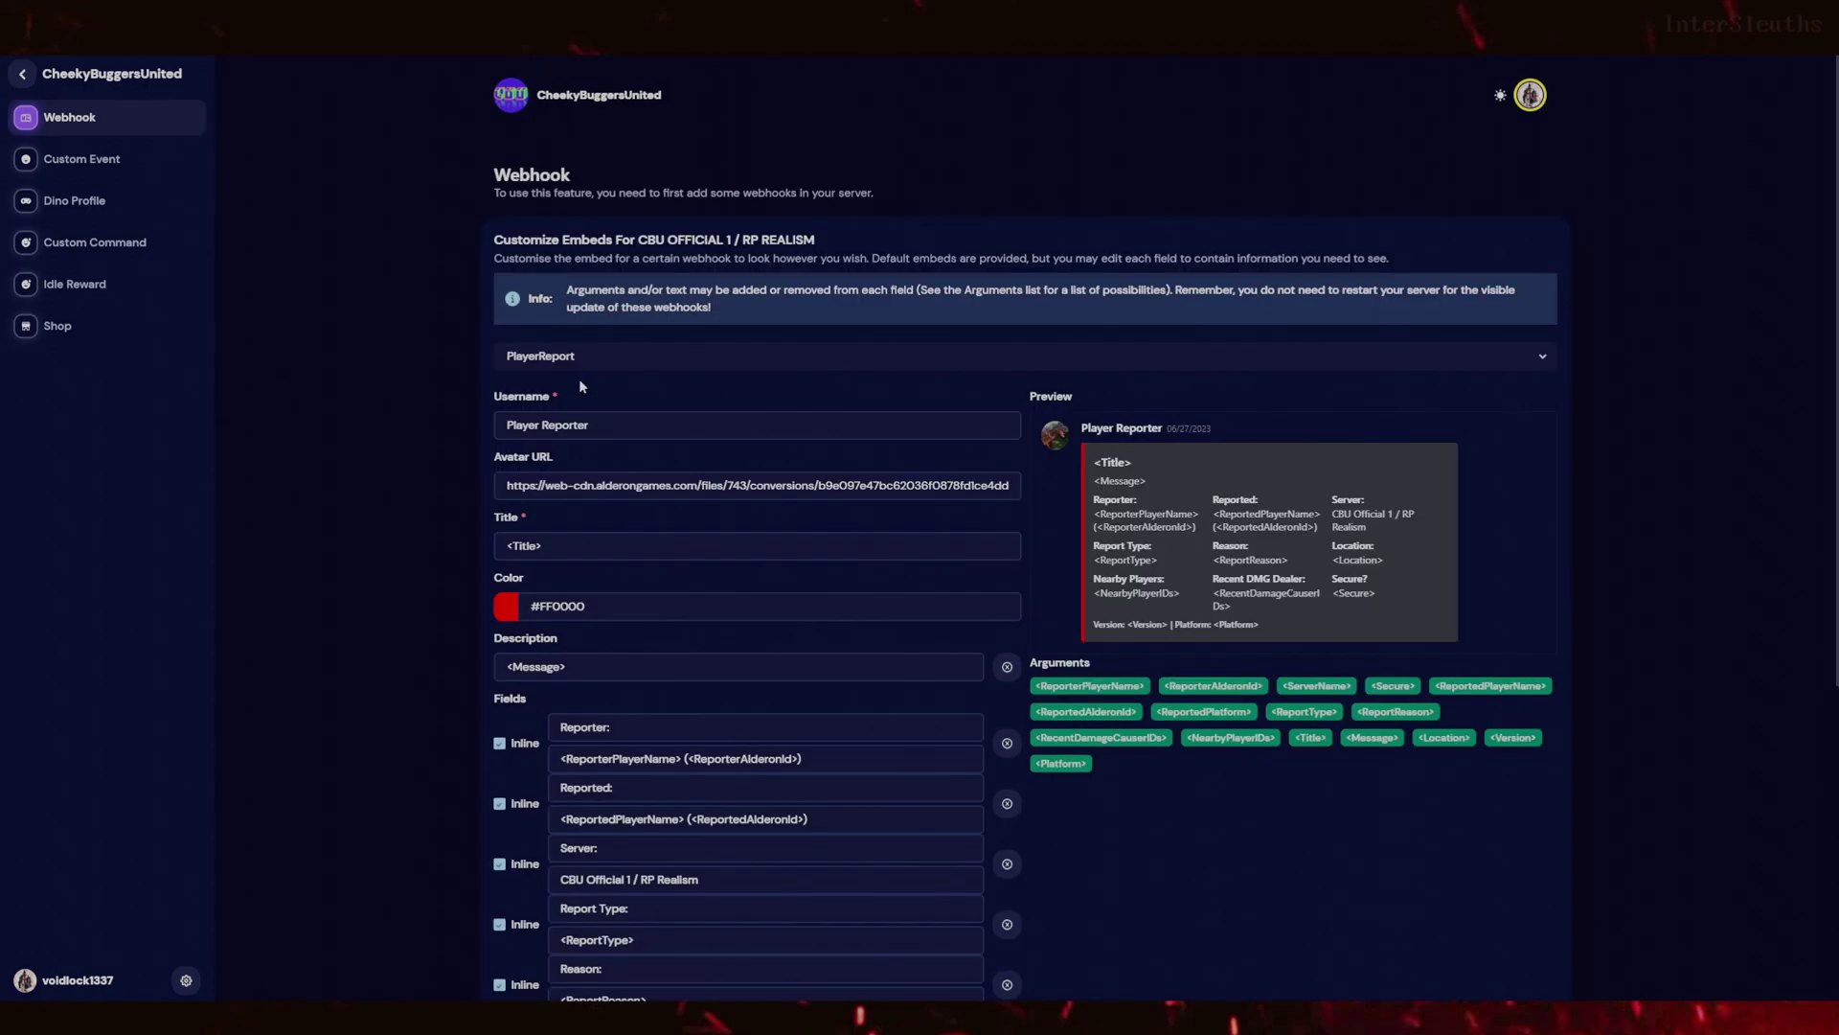
scroll(697, 385, "down", 1)
scroll(697, 381, "down", 1)
scroll(696, 381, "up", 1)
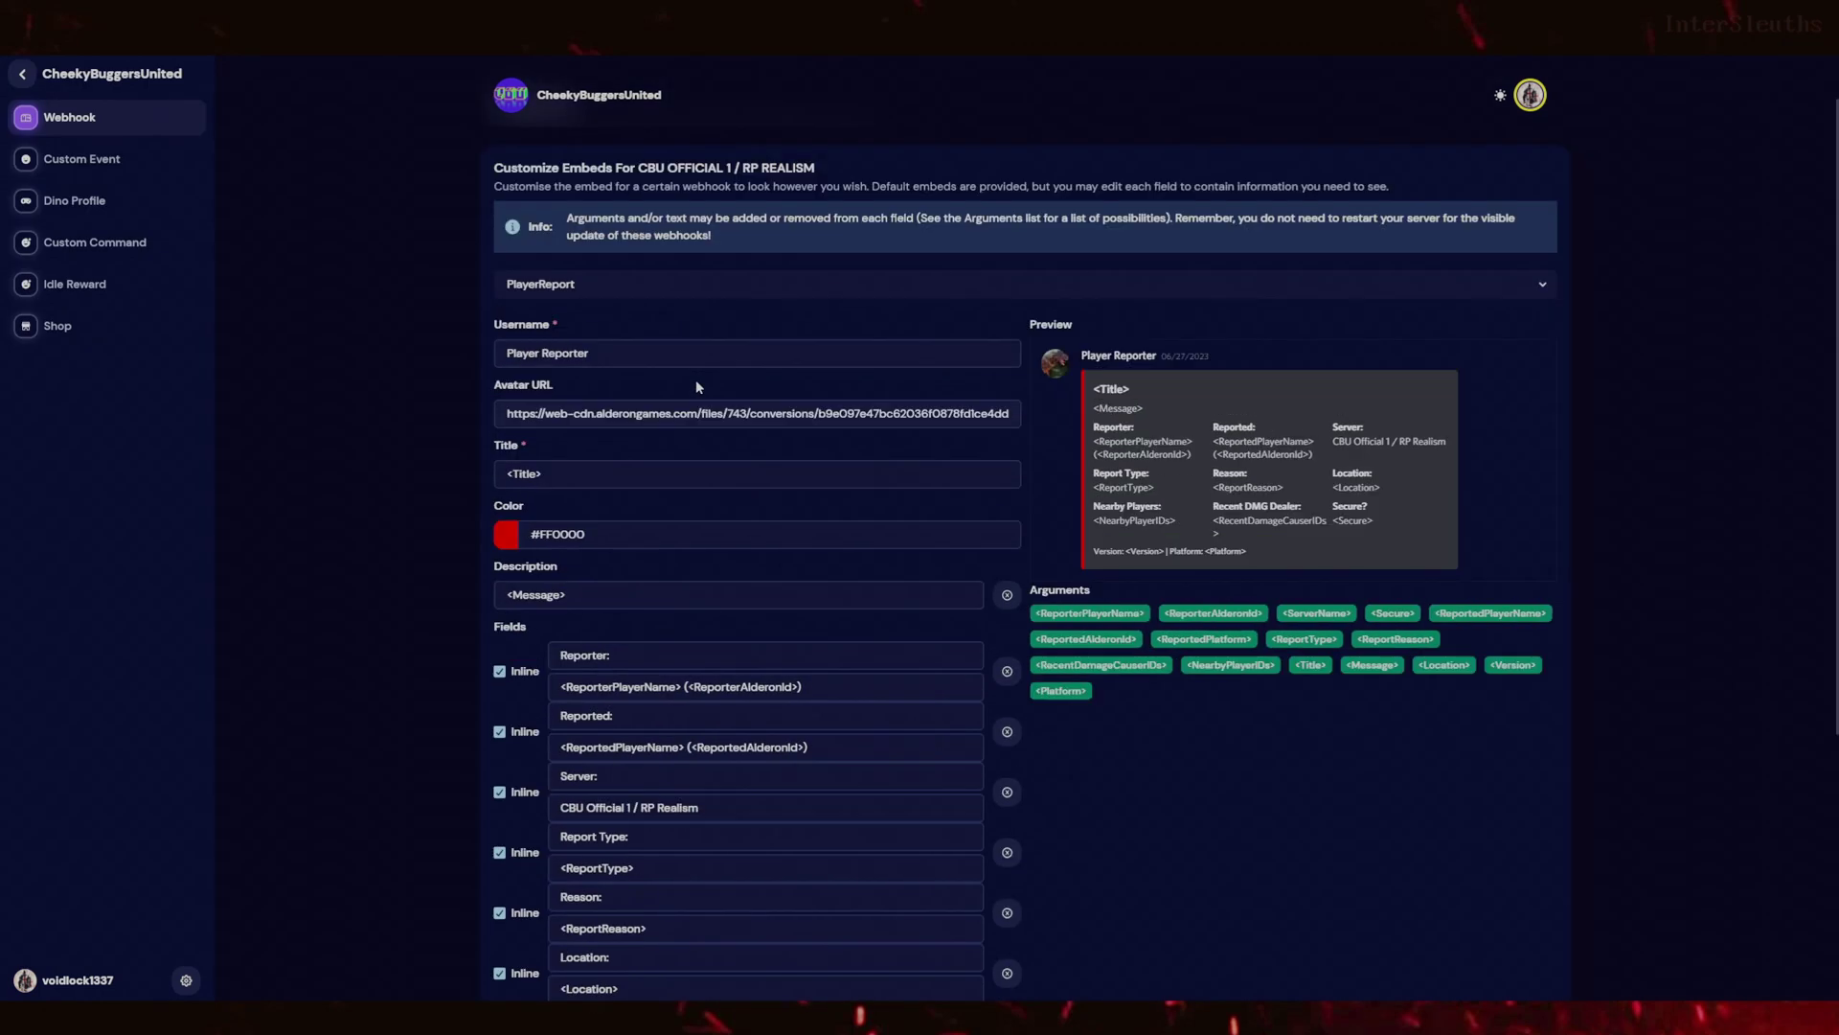
left_click(588, 284)
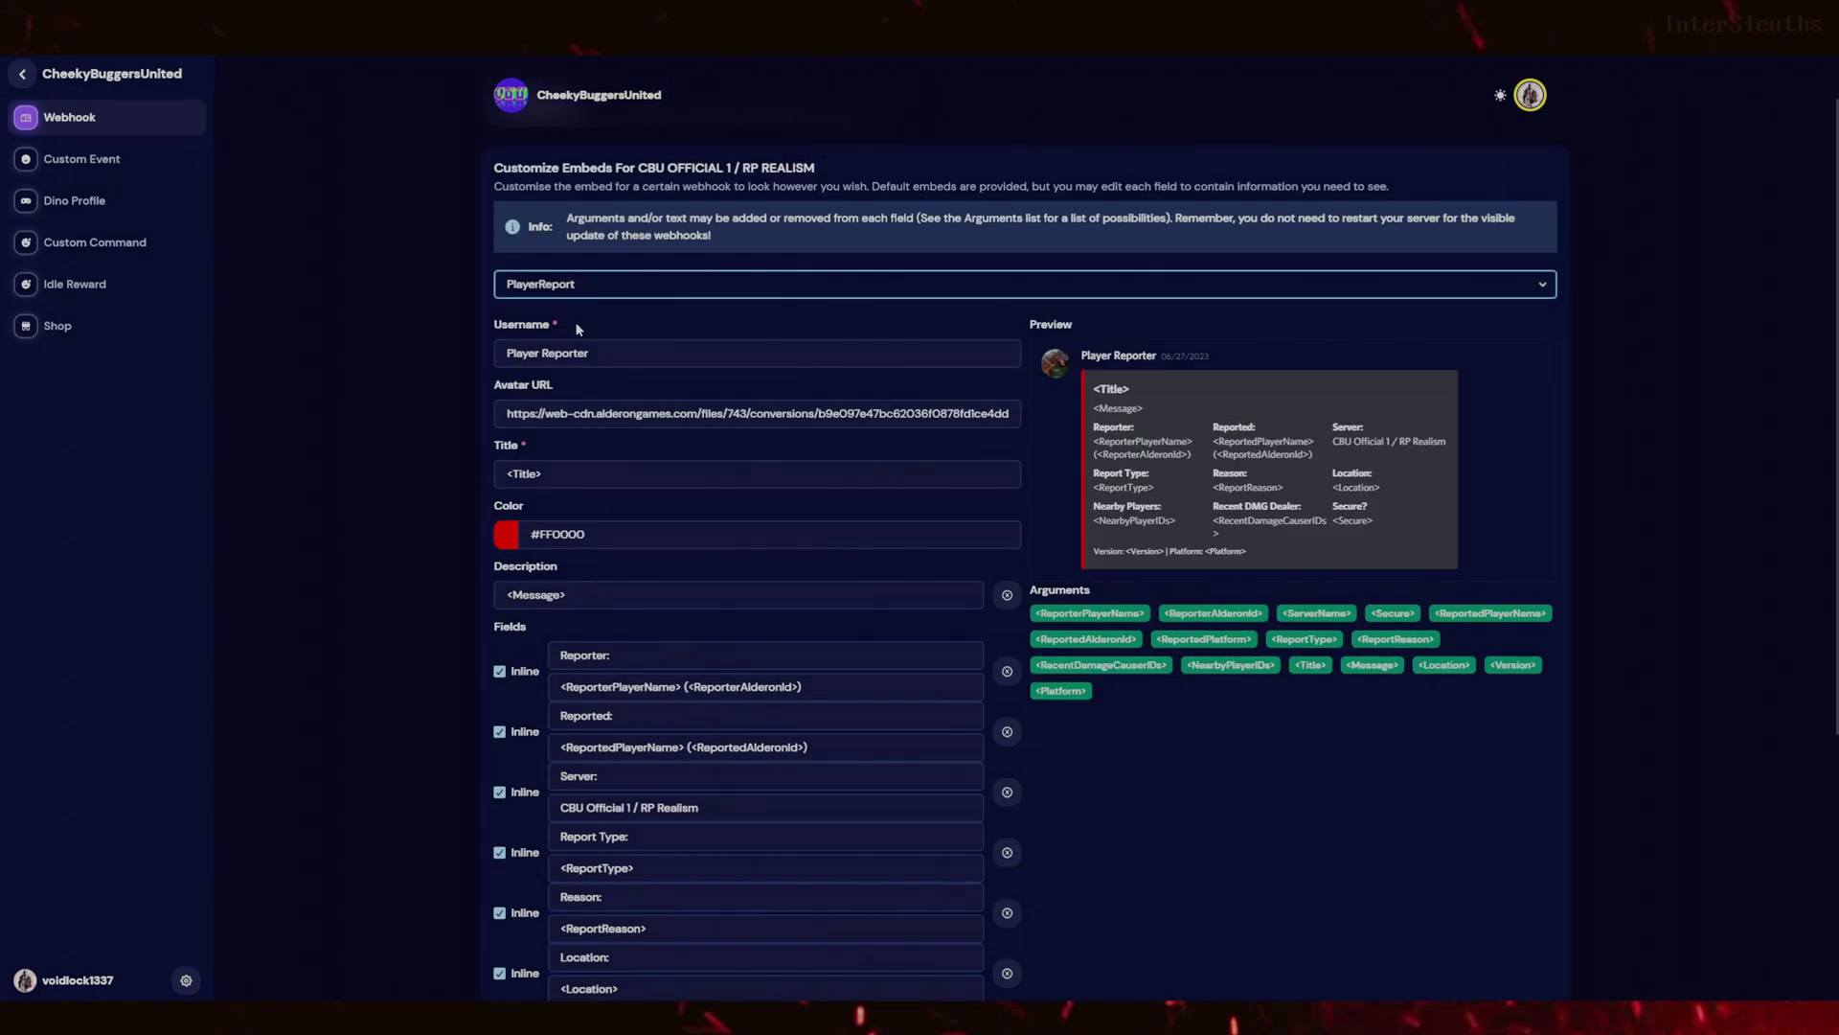
left_click(572, 451)
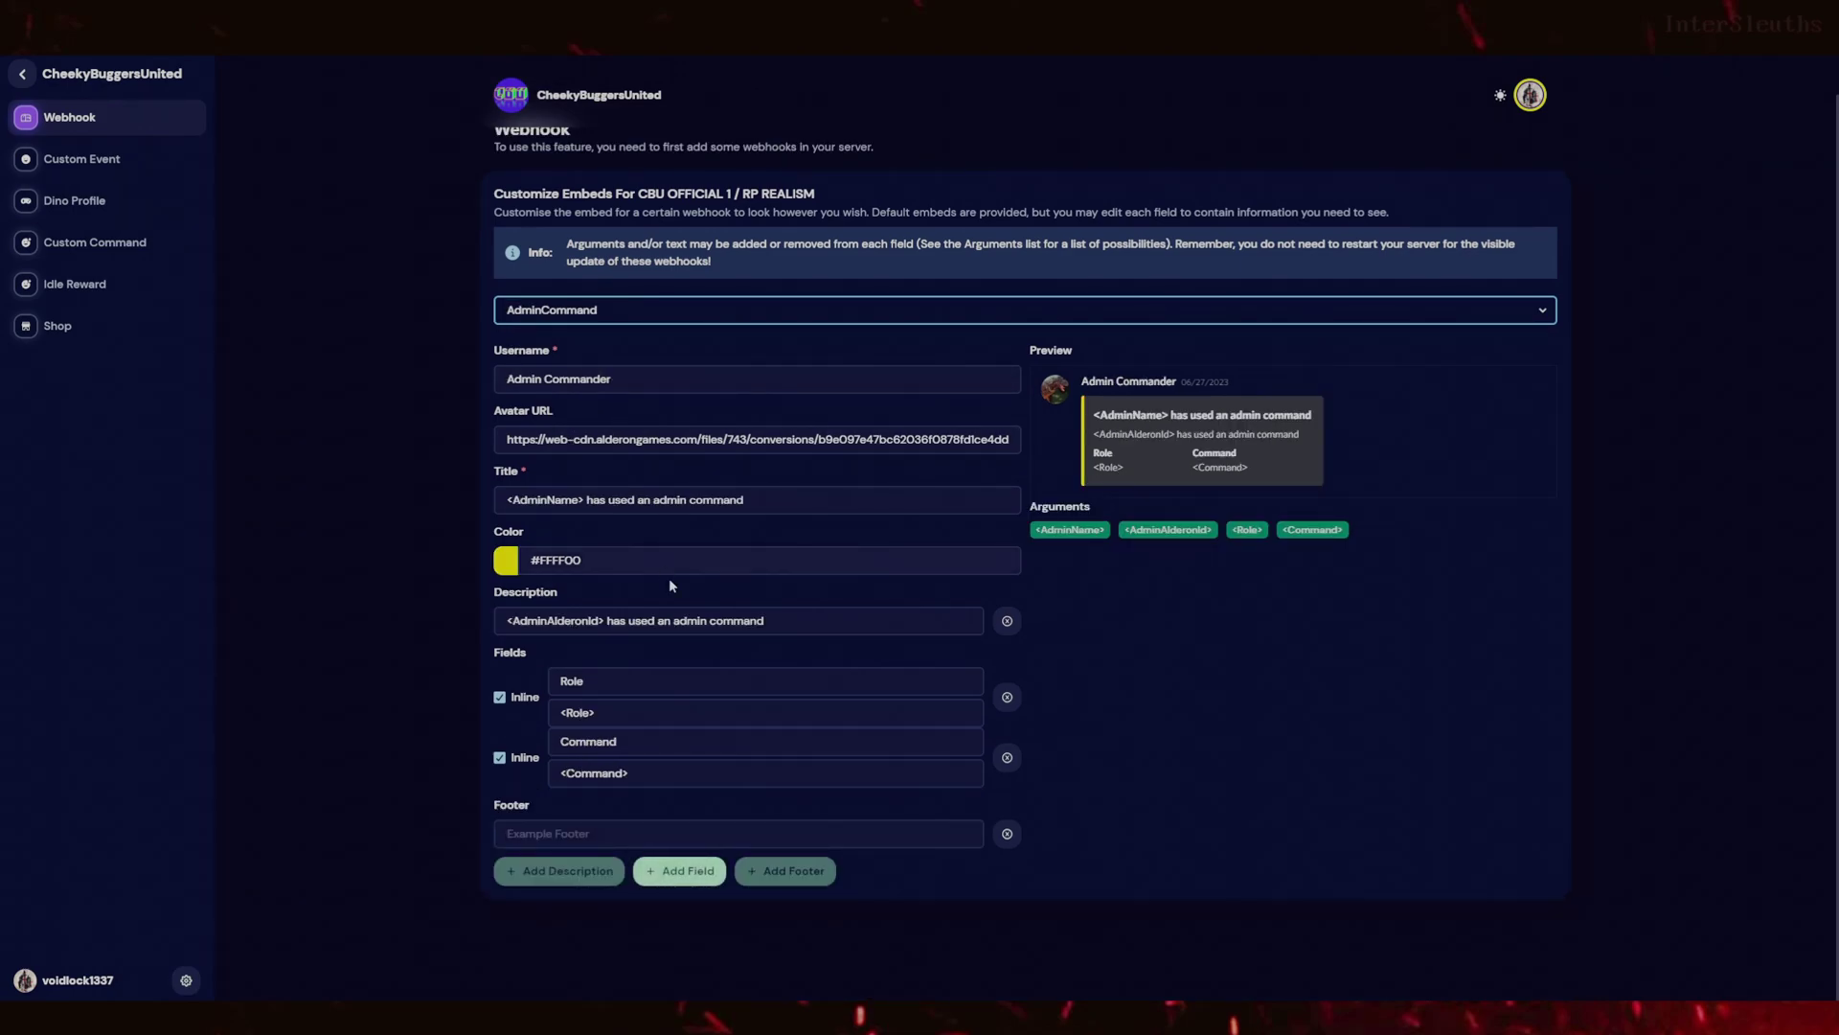
- Change the AdminCommand embed's Role field to the name "Admin Name:" with the argument <AdminName> as its value
left_click_drag(1109, 530, 1044, 525)
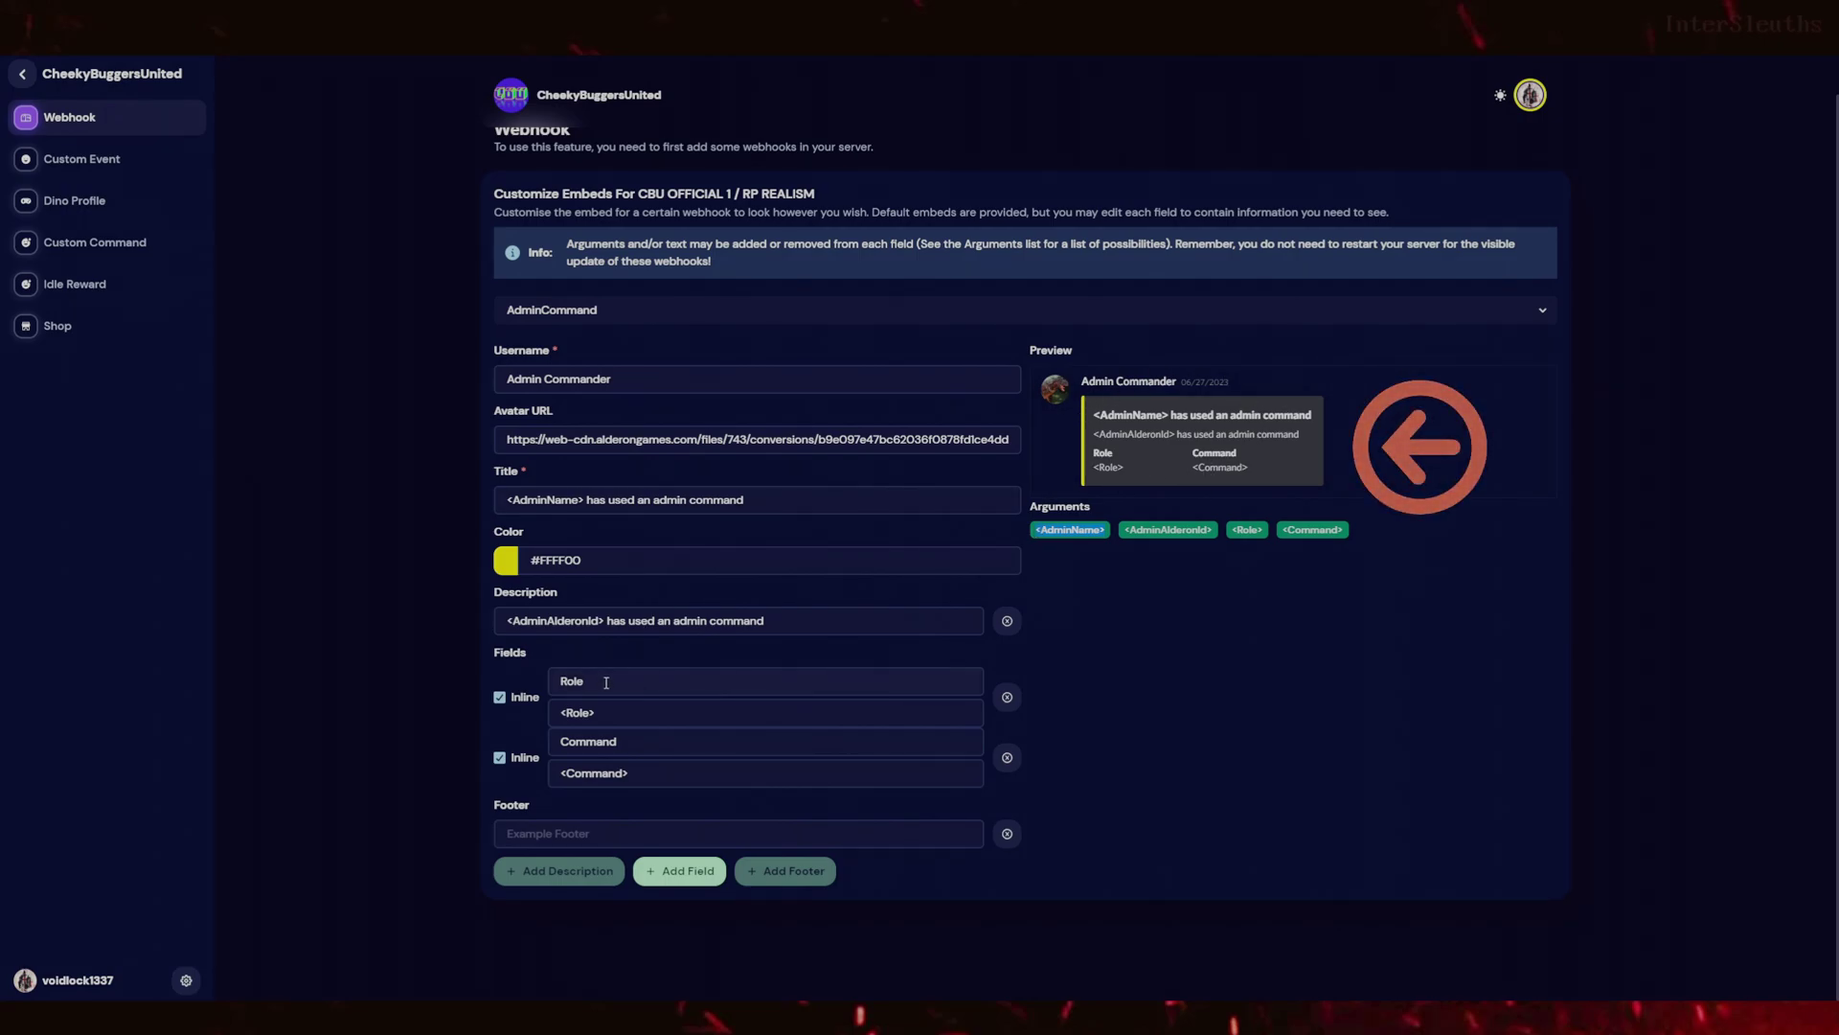
triple_click(614, 713)
type("<AdminName>")
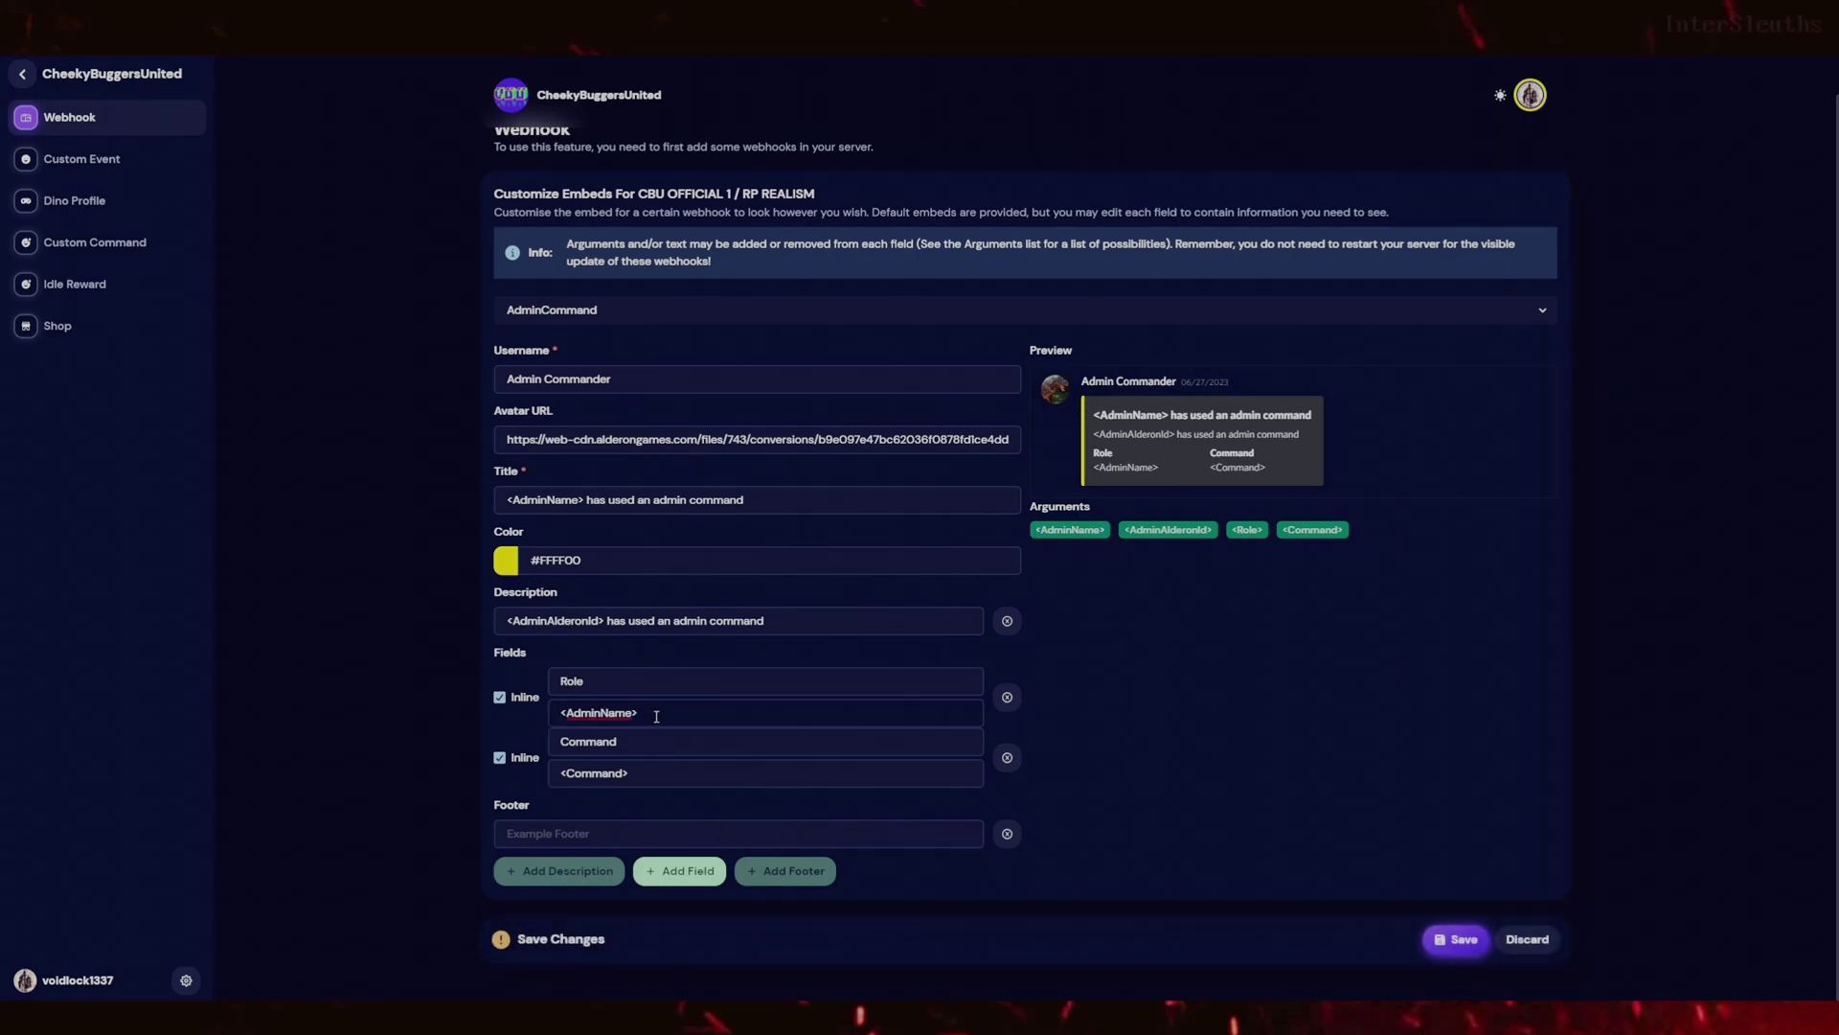
double_click(571, 679)
type("Admin Name:")
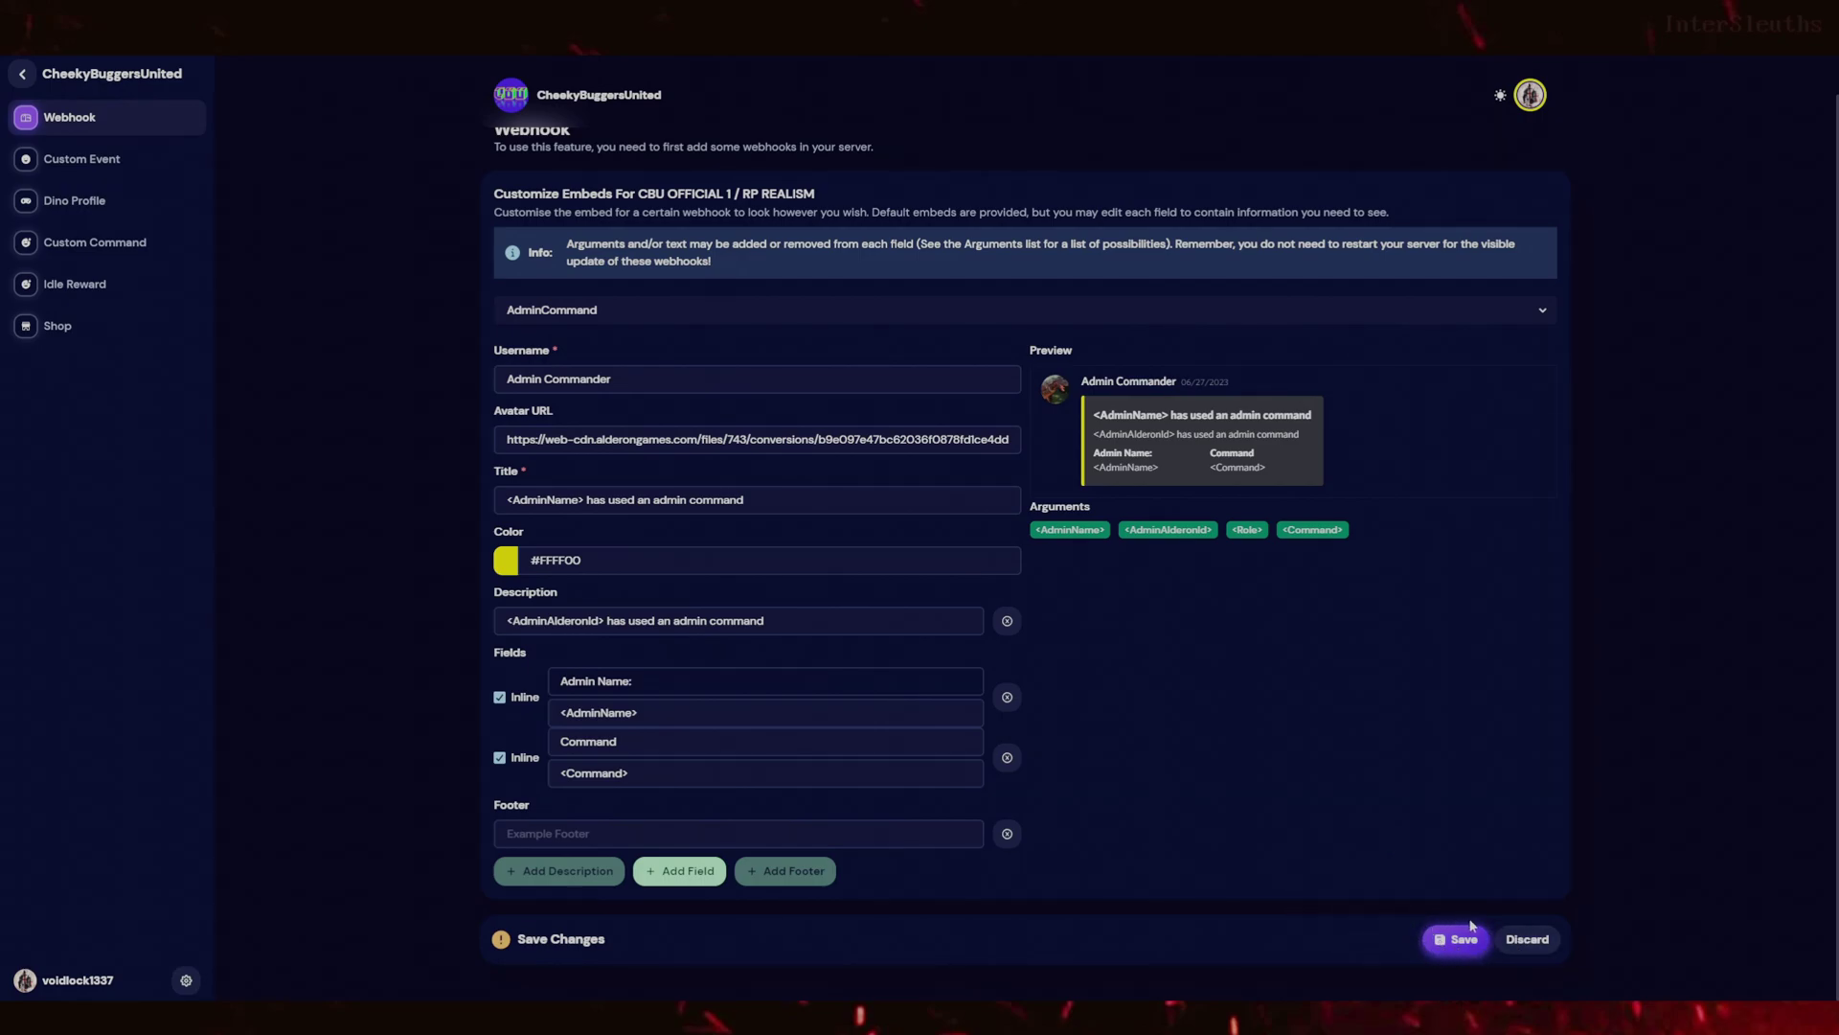
- View the PlayerLogout and PlayerRespawn webhook embeds
left_click(616, 316)
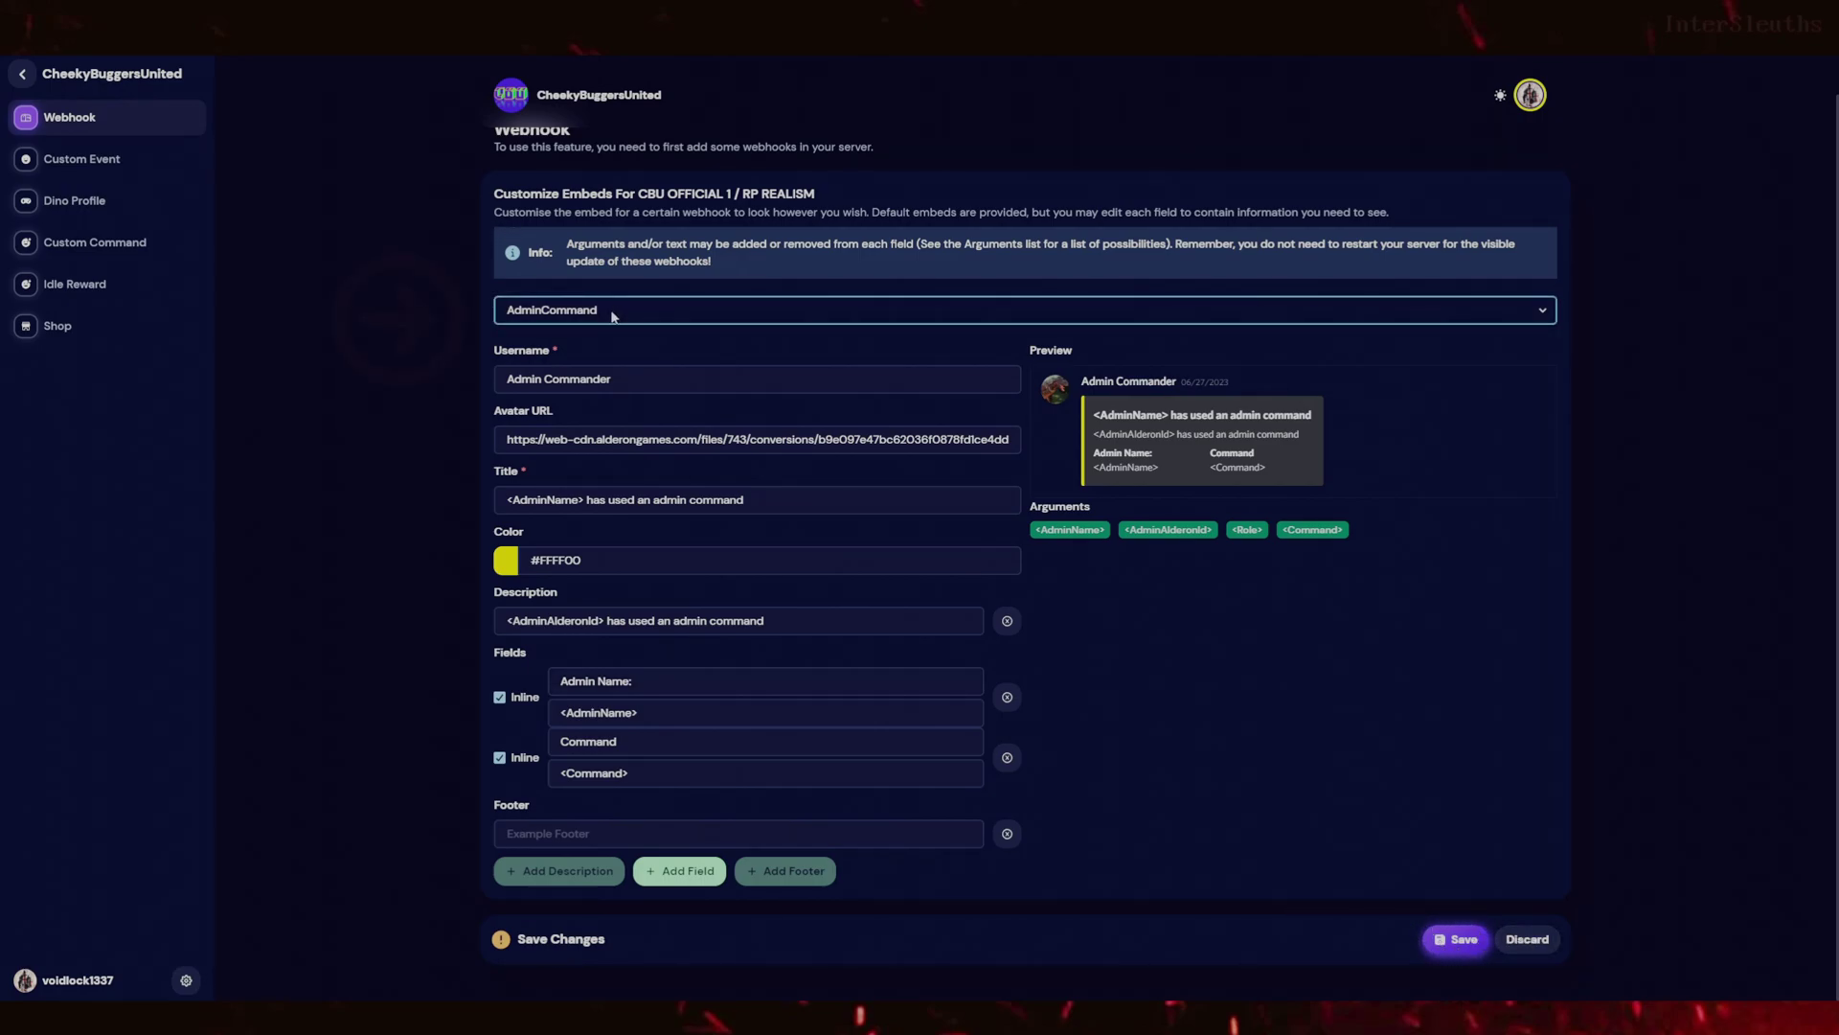
left_click(572, 372)
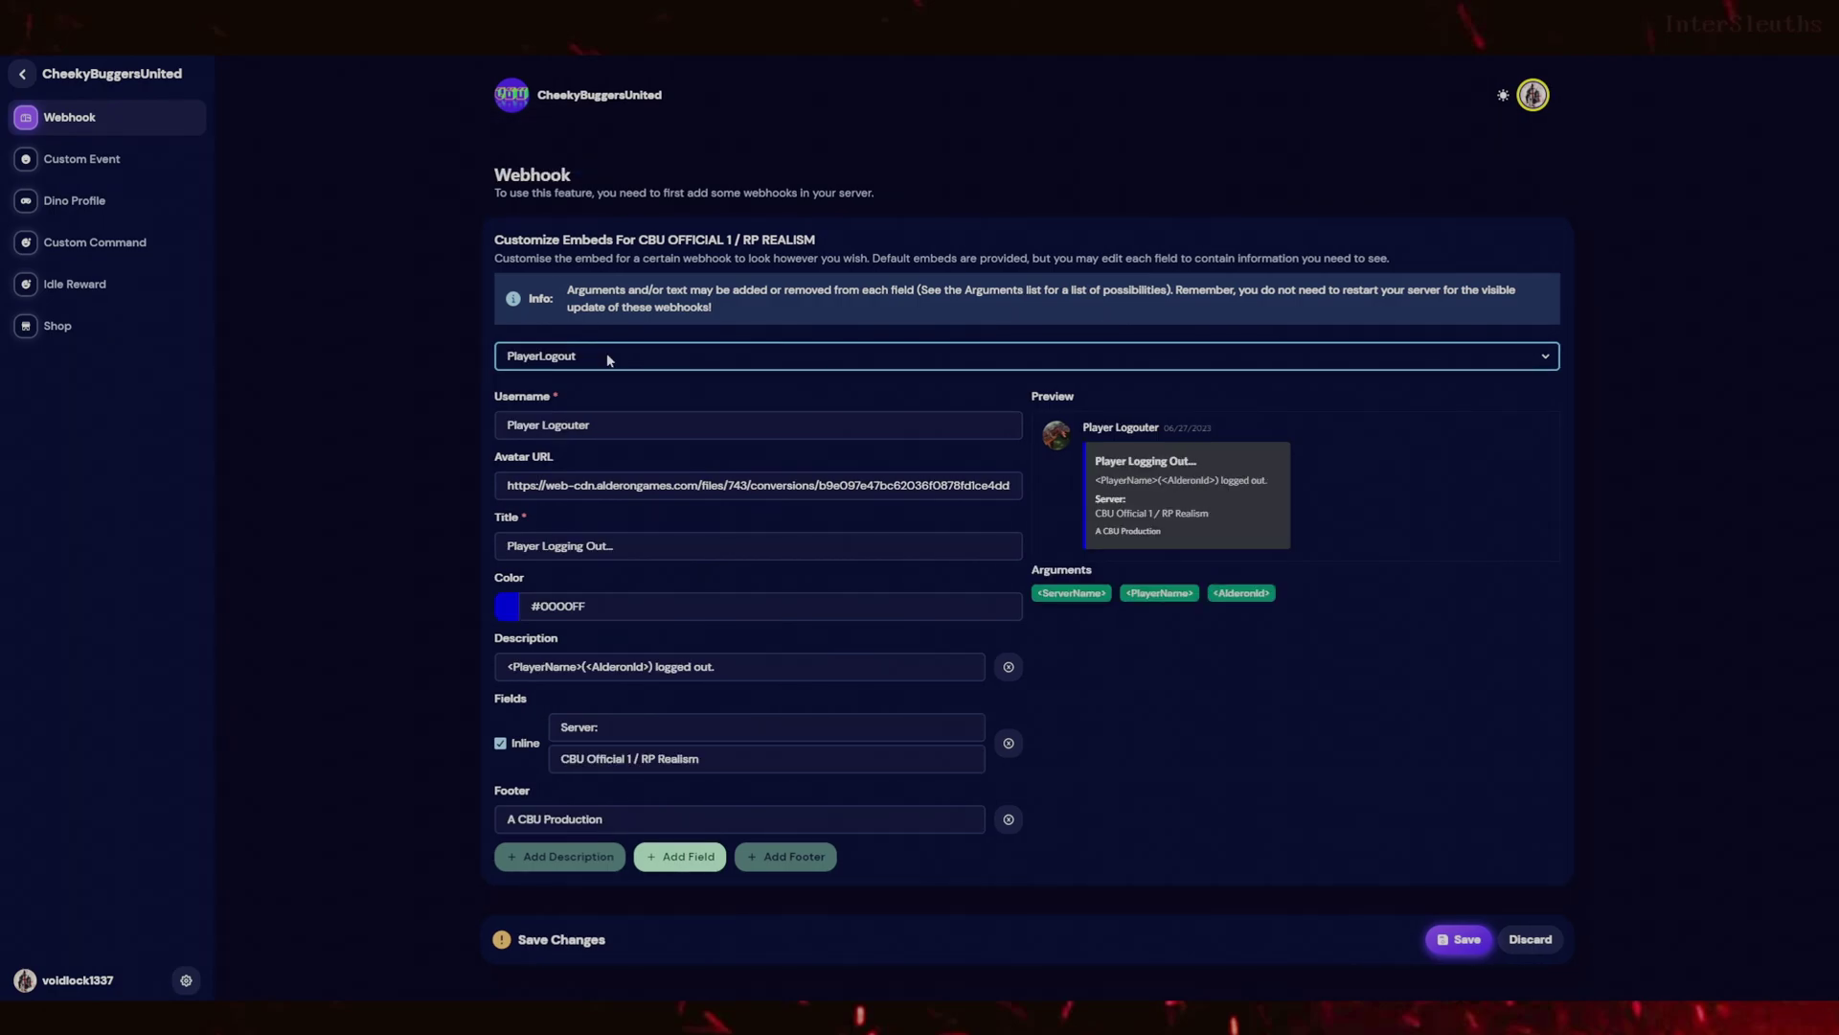
key("Down")
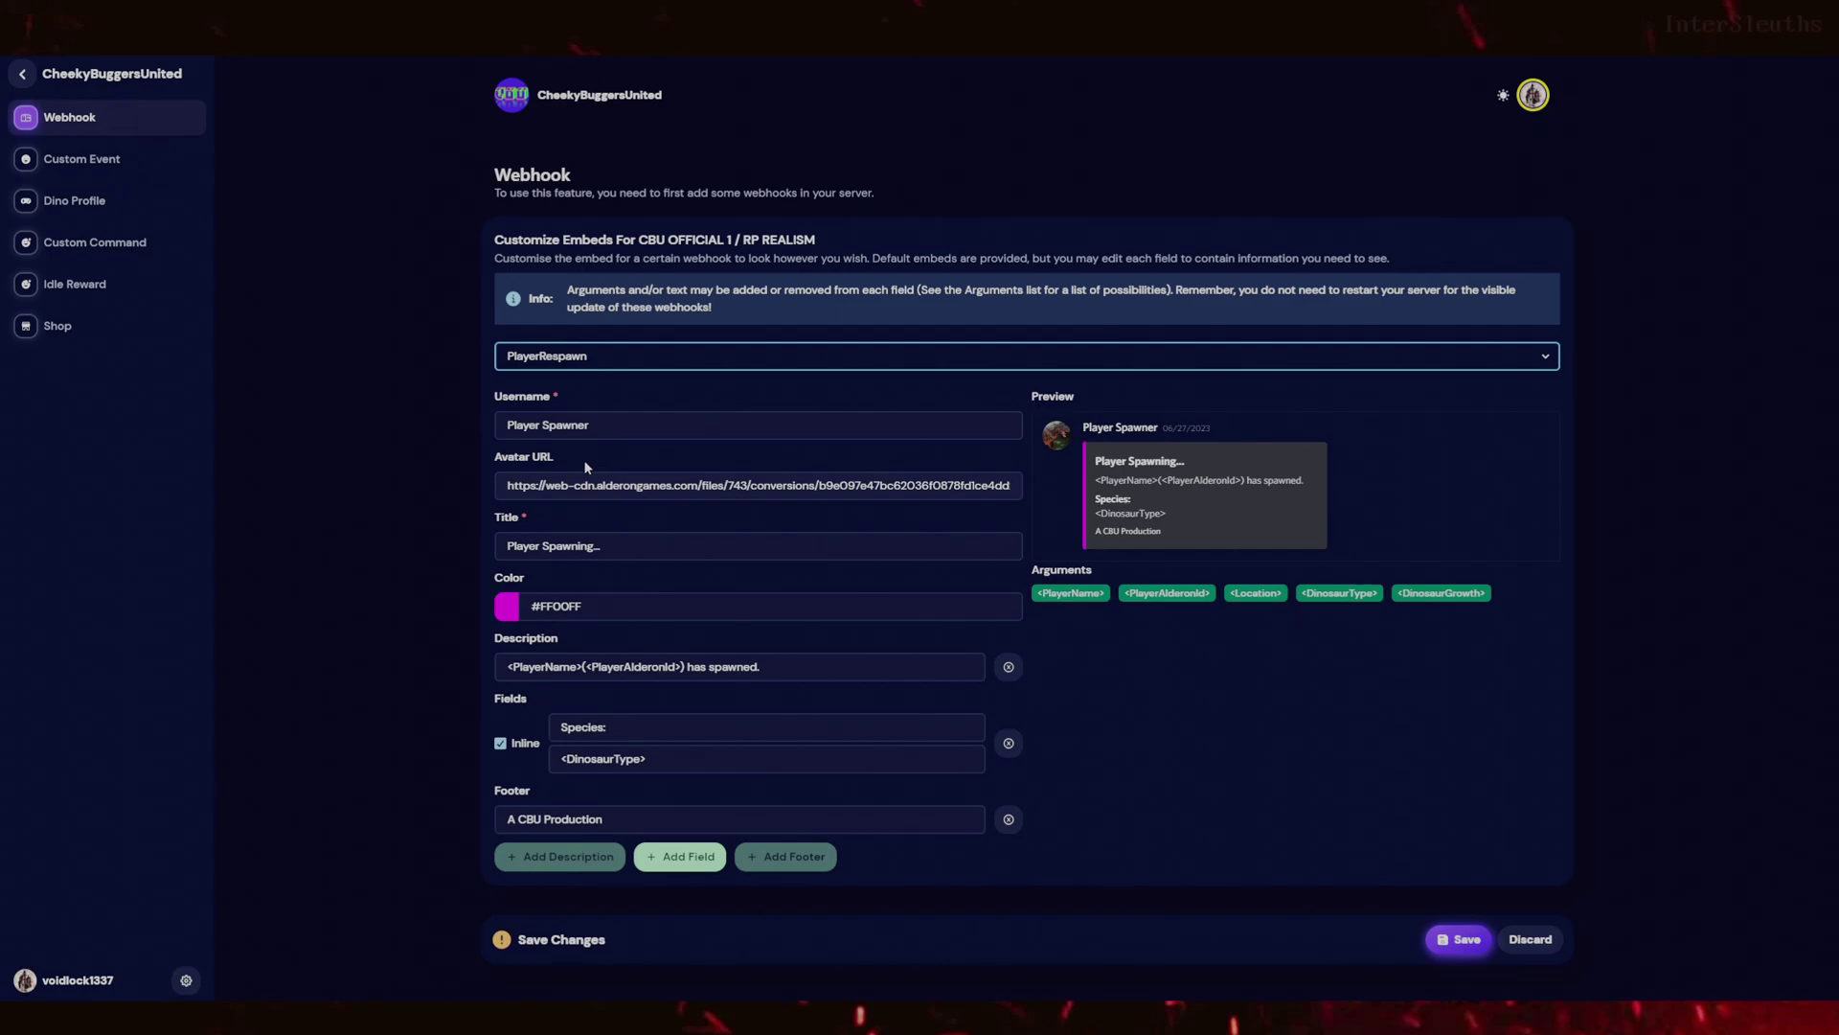
- Return to the CheekyBuggersUnited feature overview and open the Idle Reward configuration
left_click(22, 74)
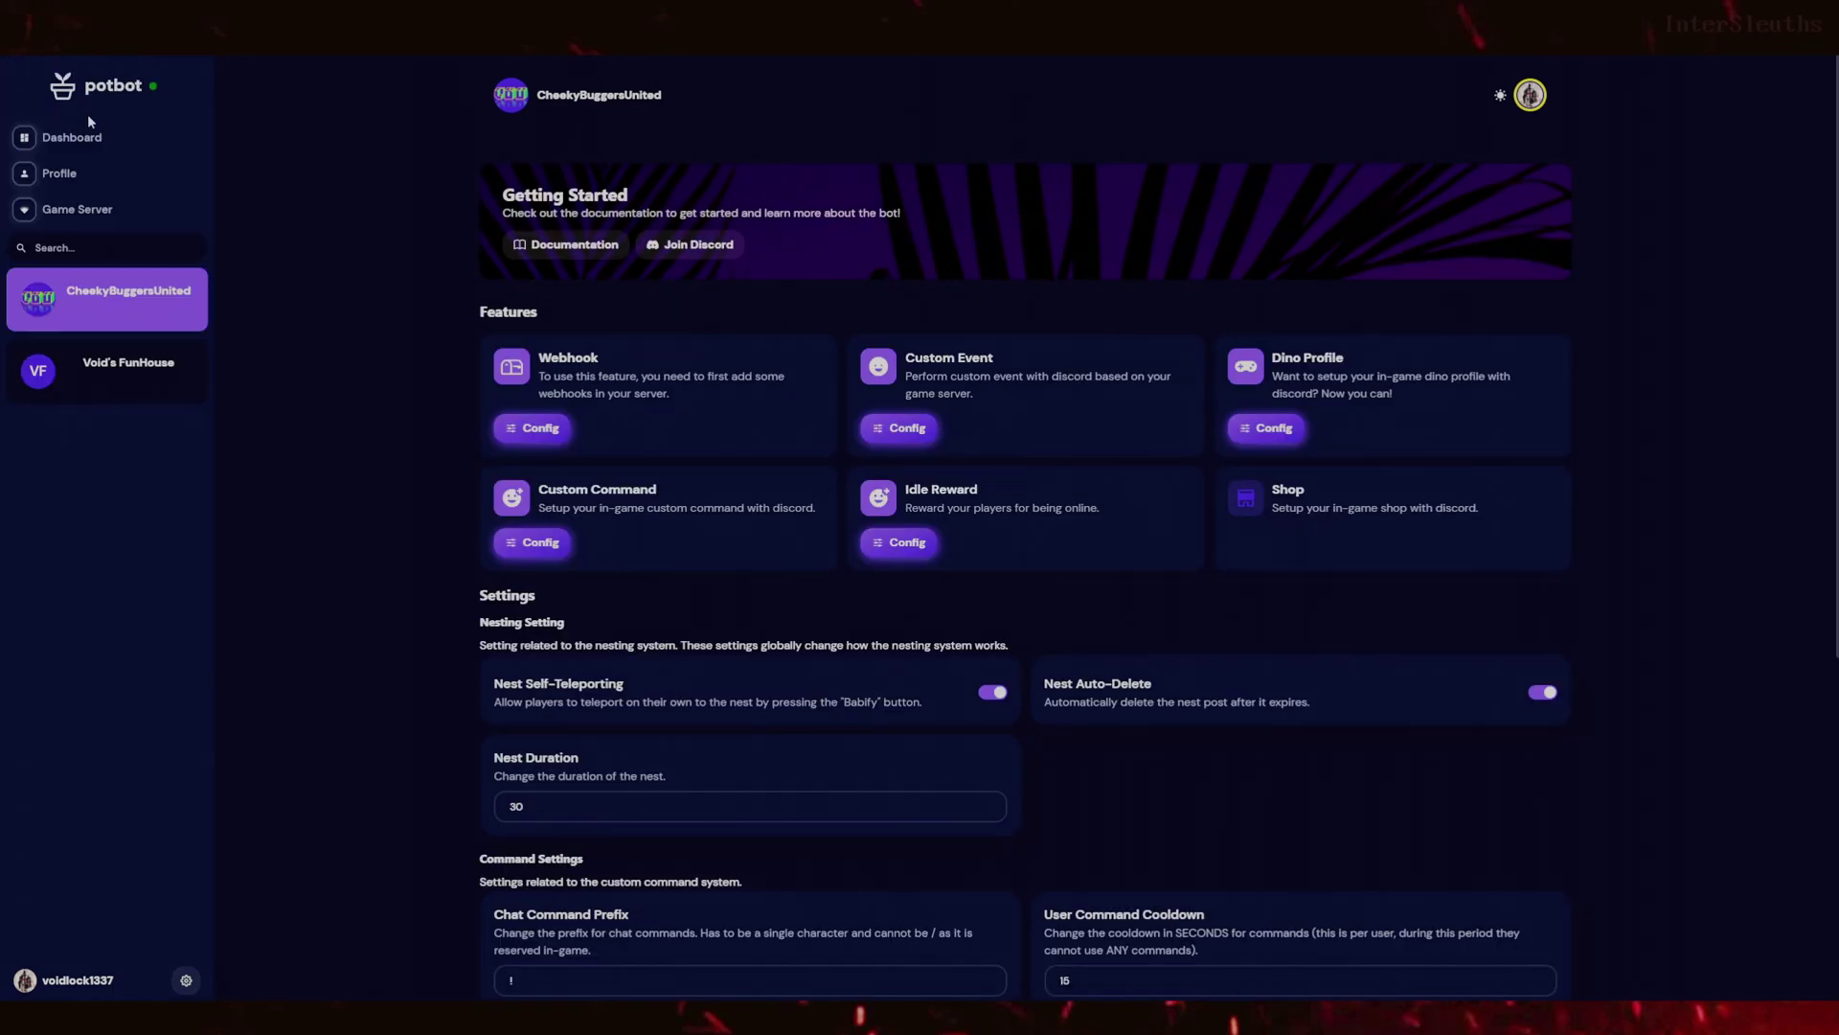
left_click_drag(1102, 508, 903, 485)
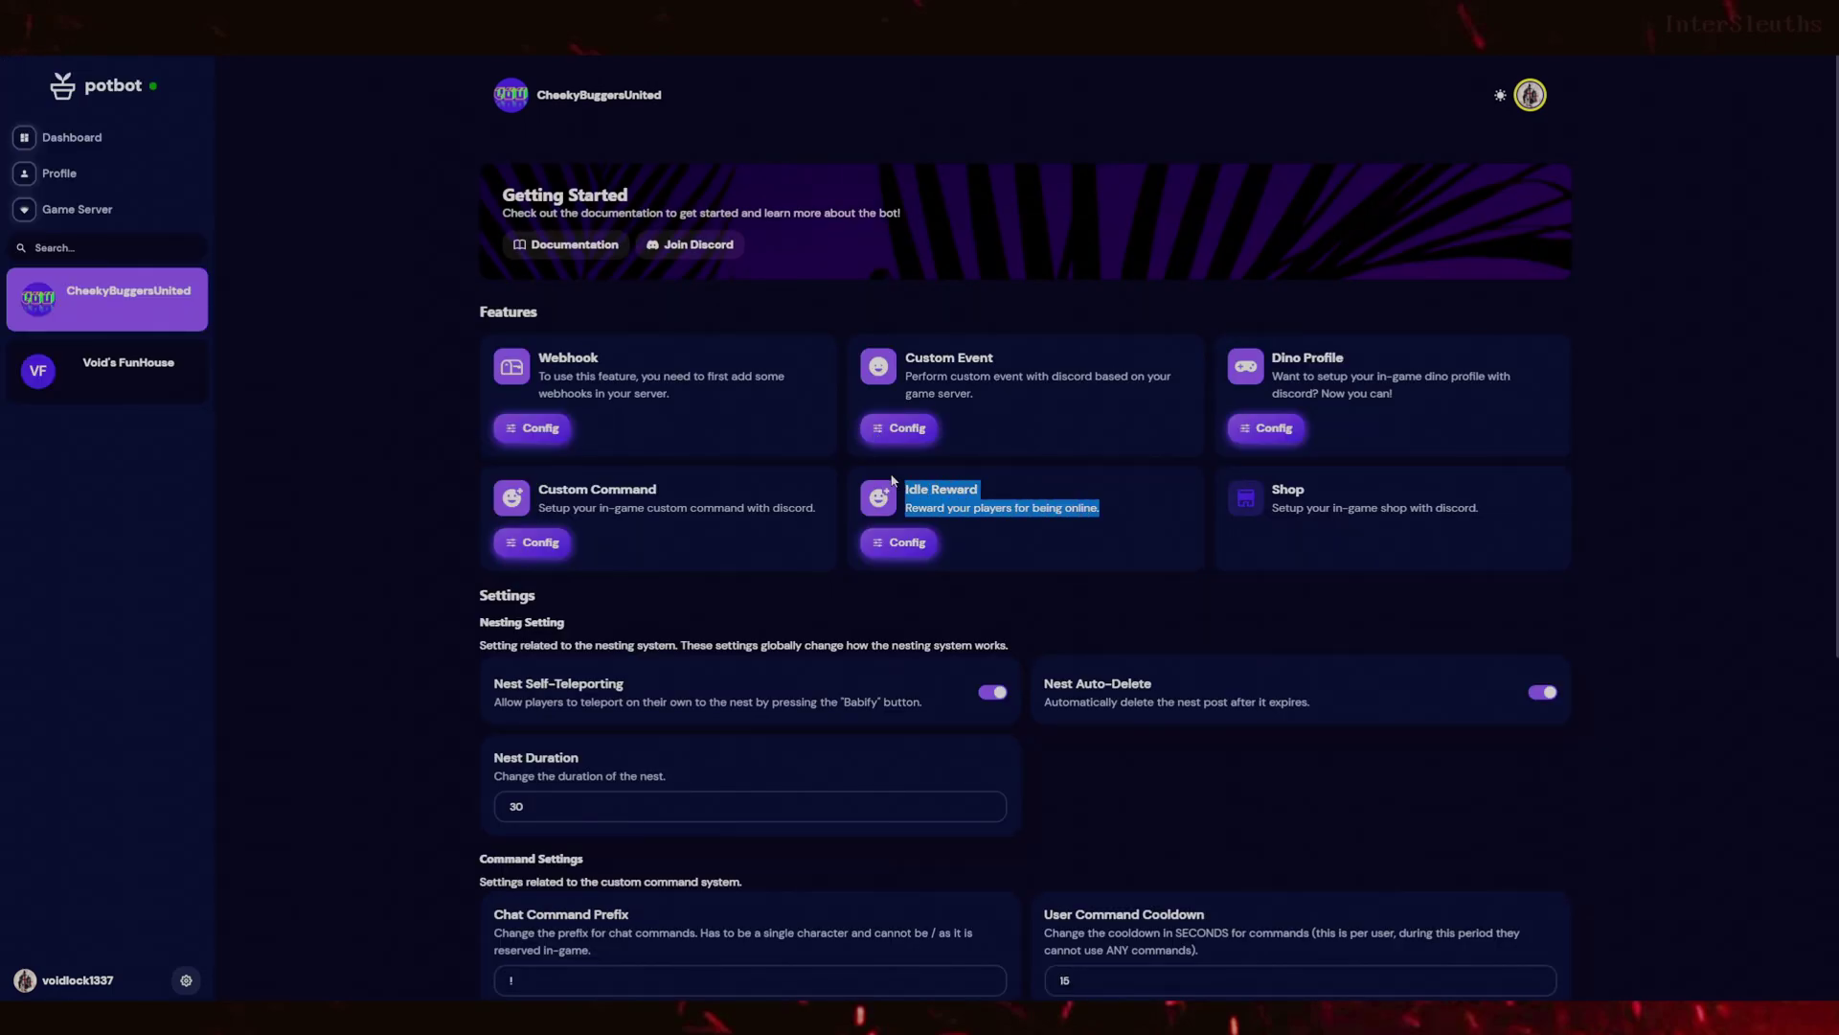
left_click(907, 543)
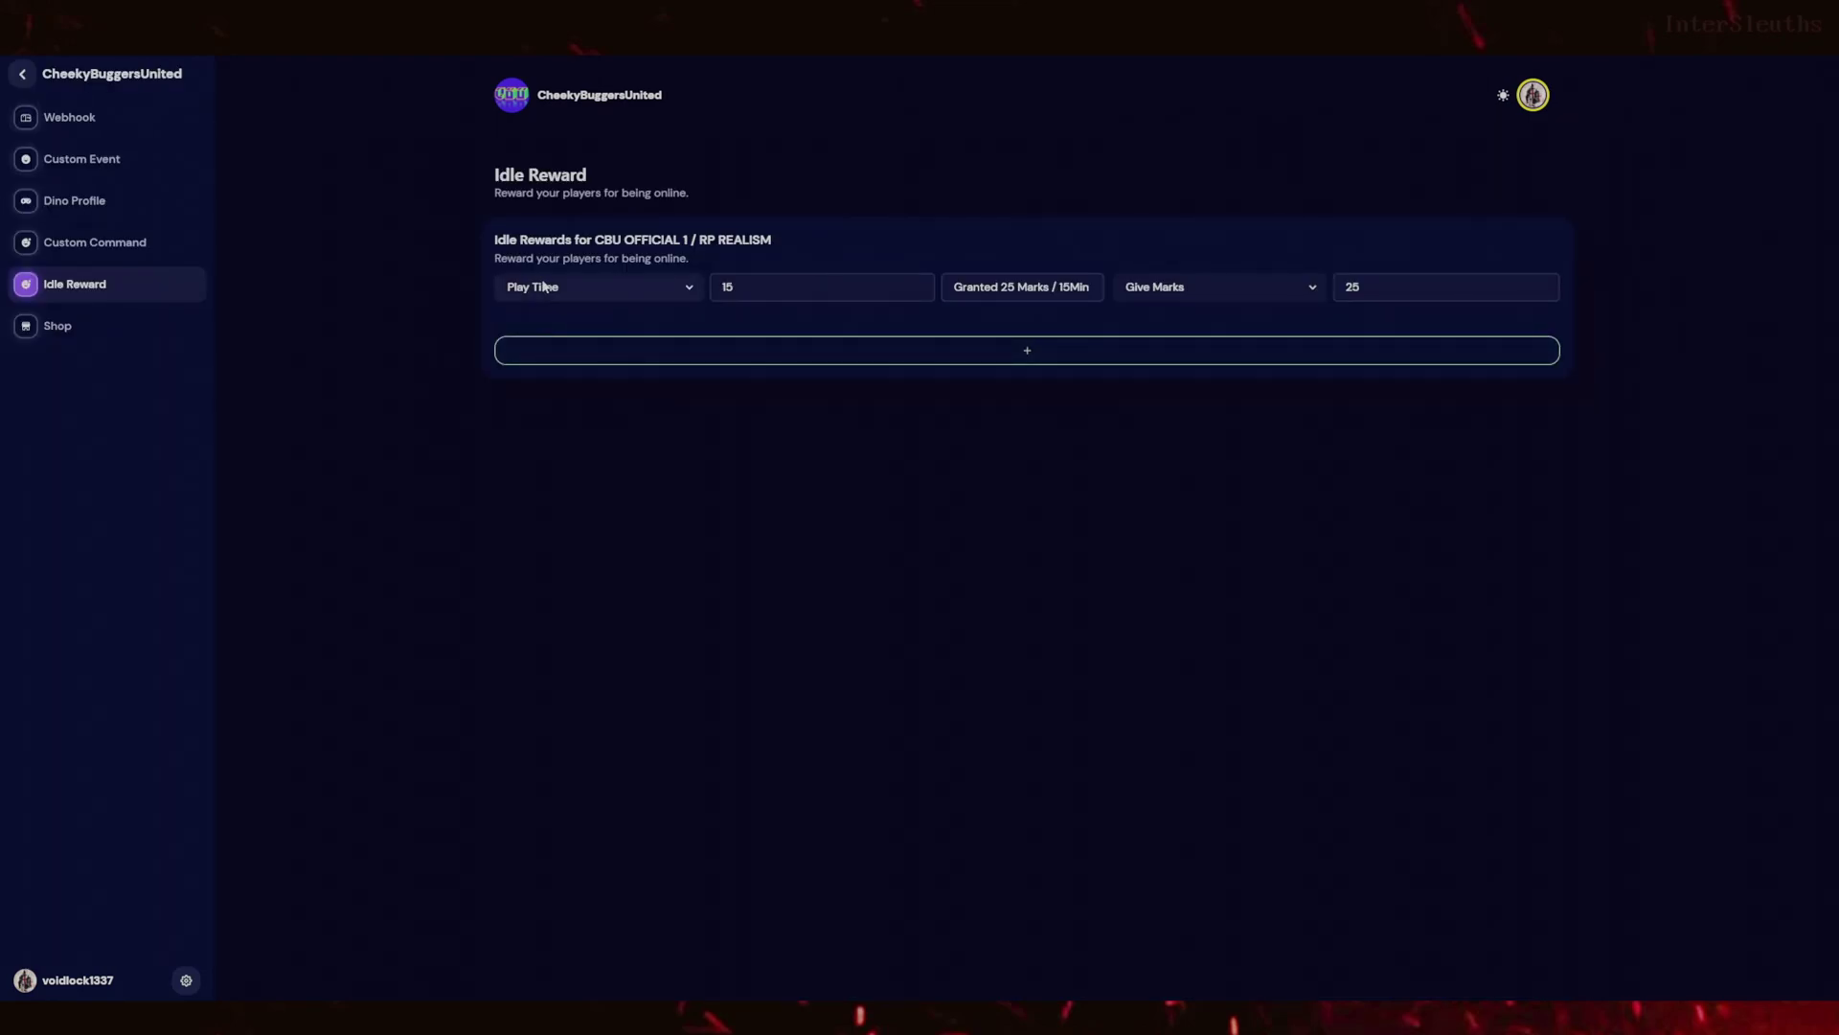
- Examine the idle reward entry for CBU OFFICIAL 1 / RP REALISM: its trigger type, time interval, message text, reward action and amount
left_click_drag(653, 257, 497, 244)
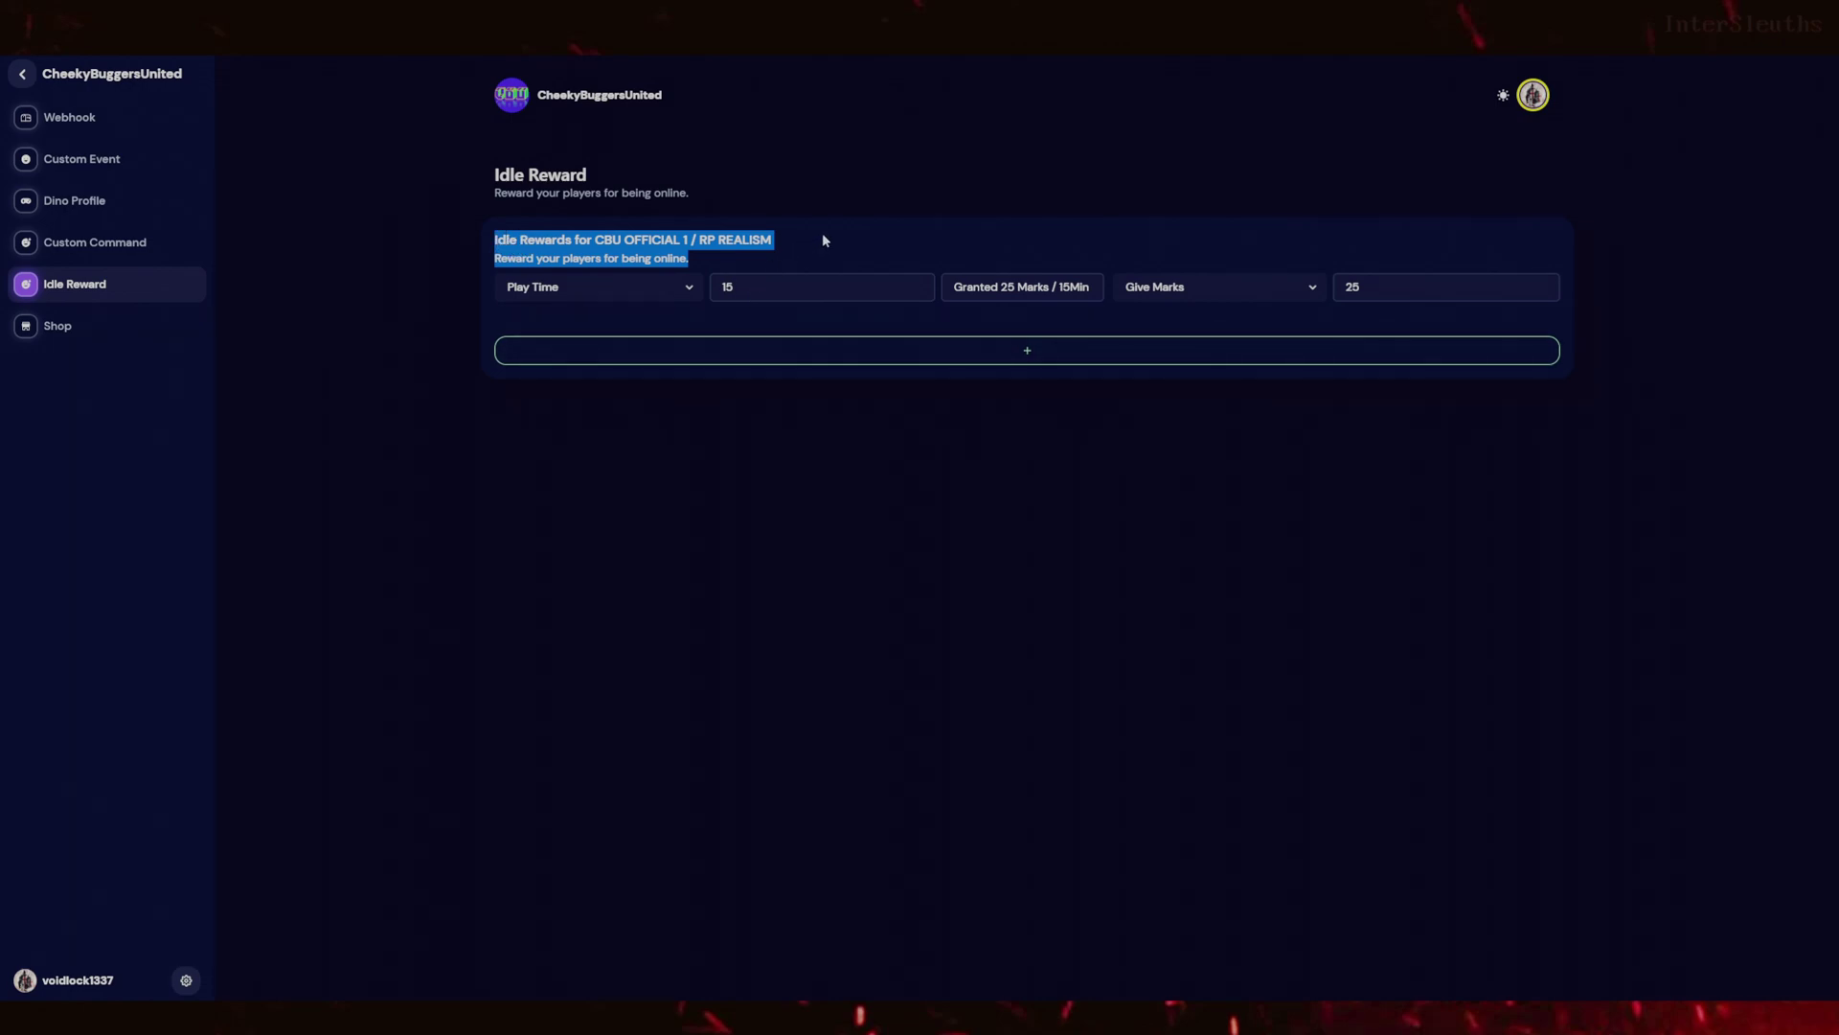
left_click(823, 239)
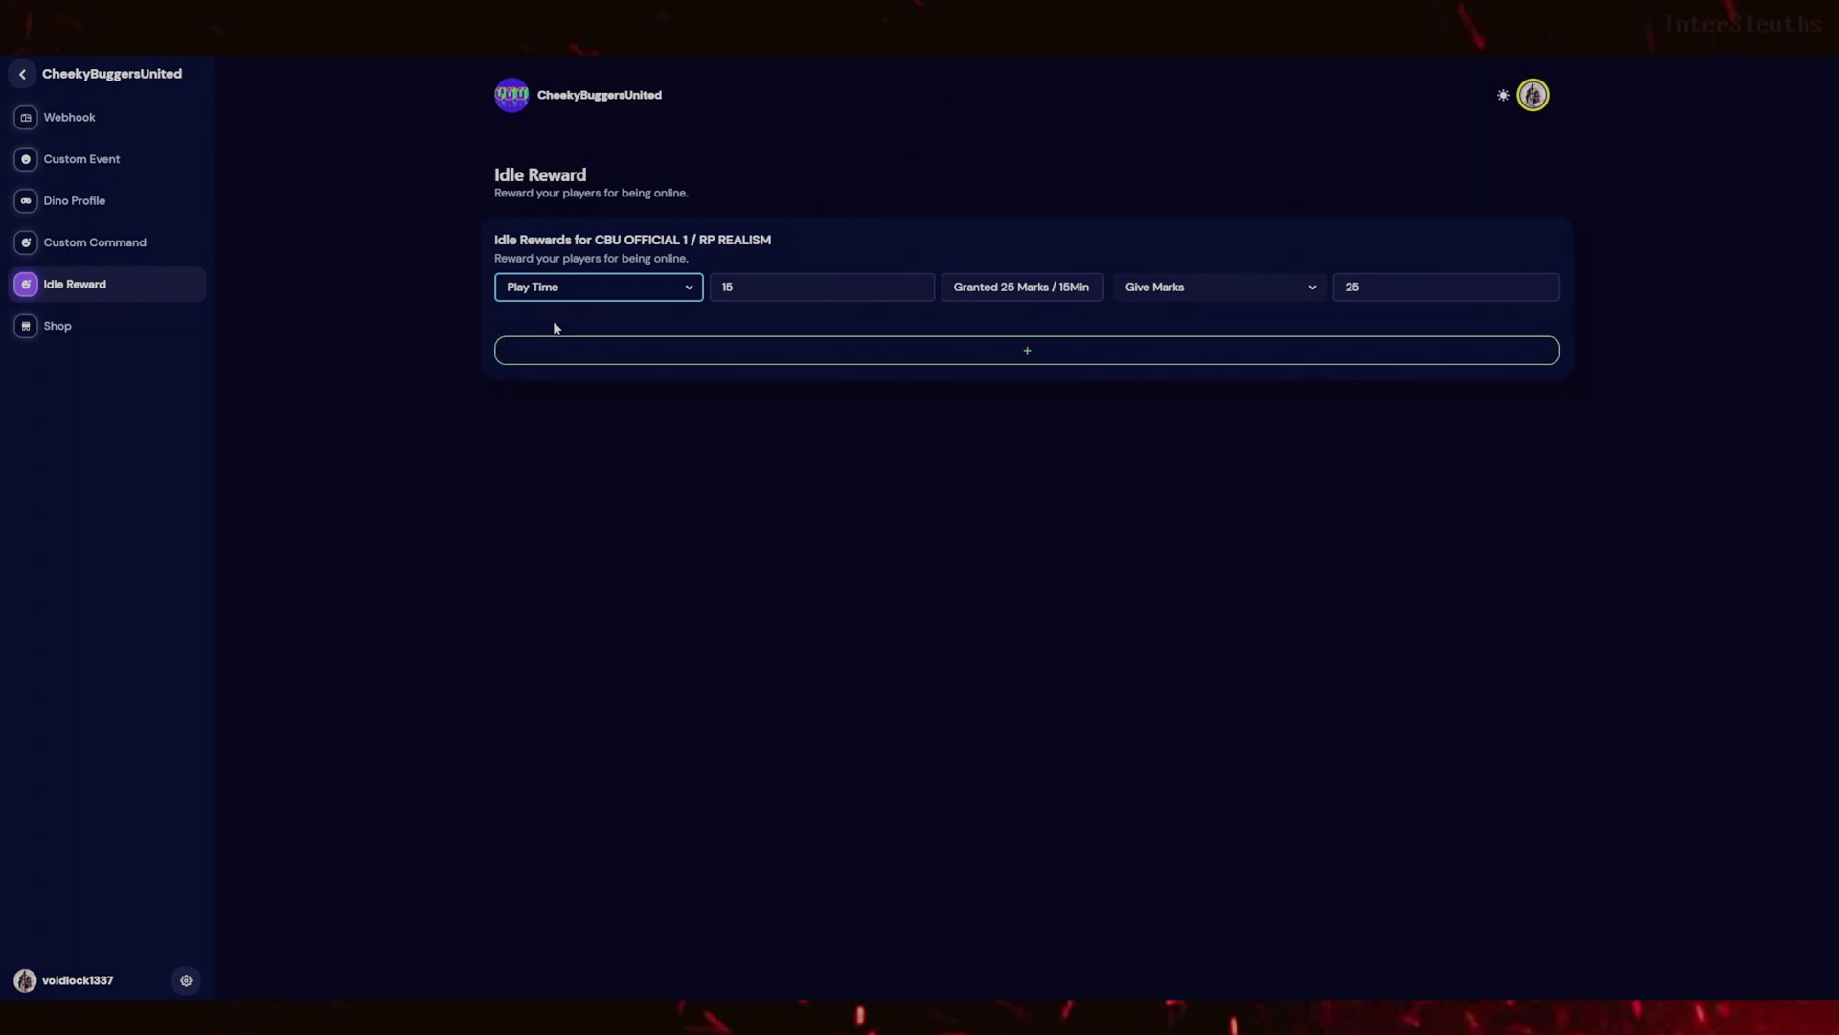
key("Tab")
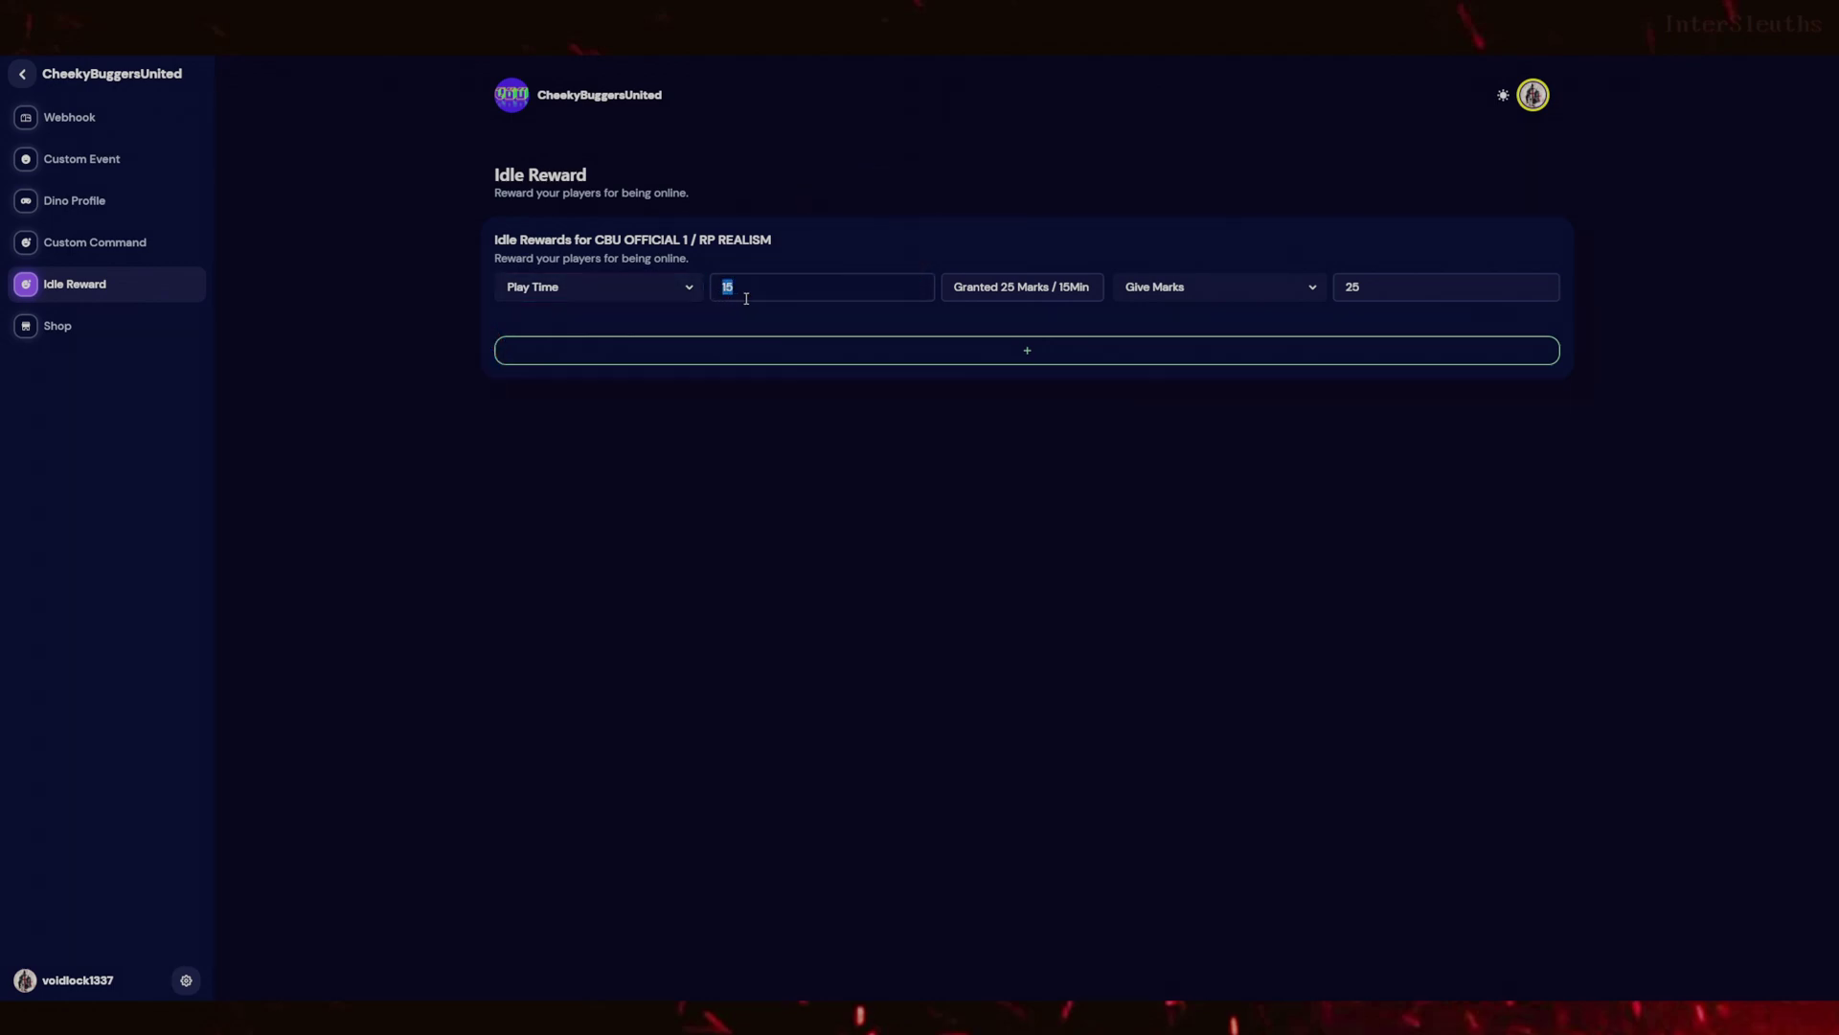
key("Tab")
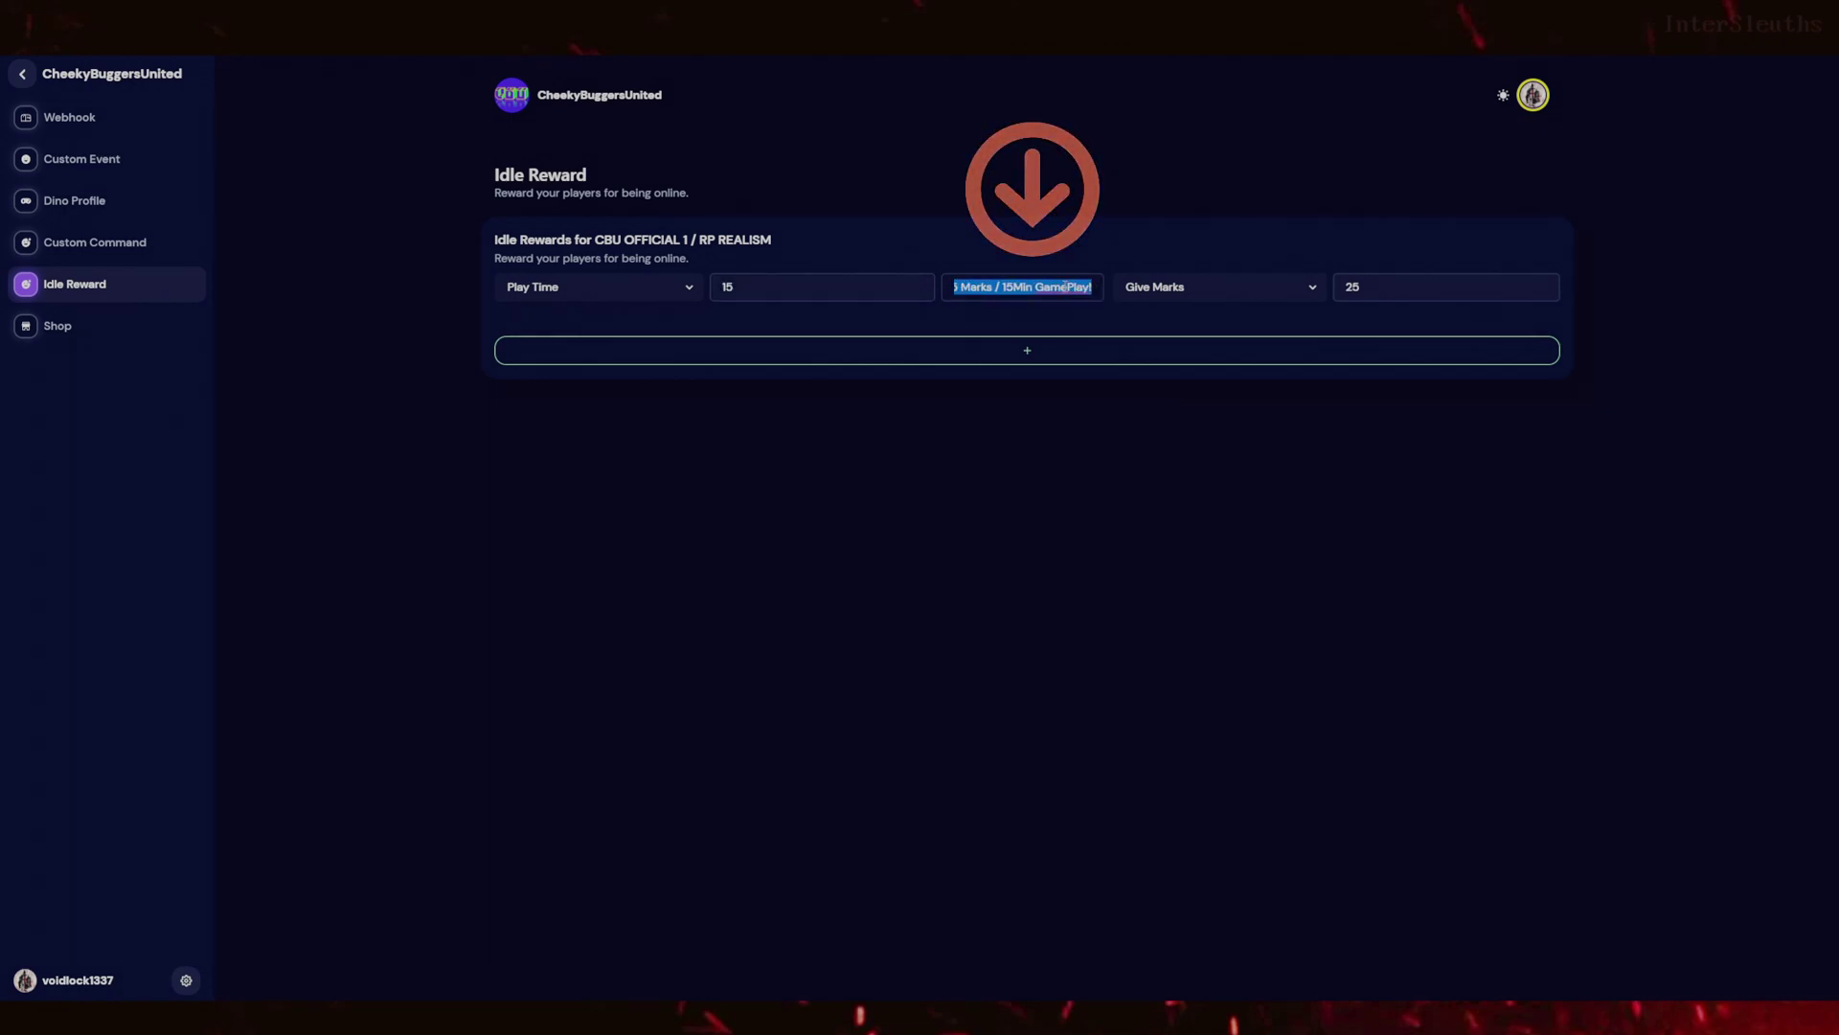
left_click_drag(1071, 292, 946, 285)
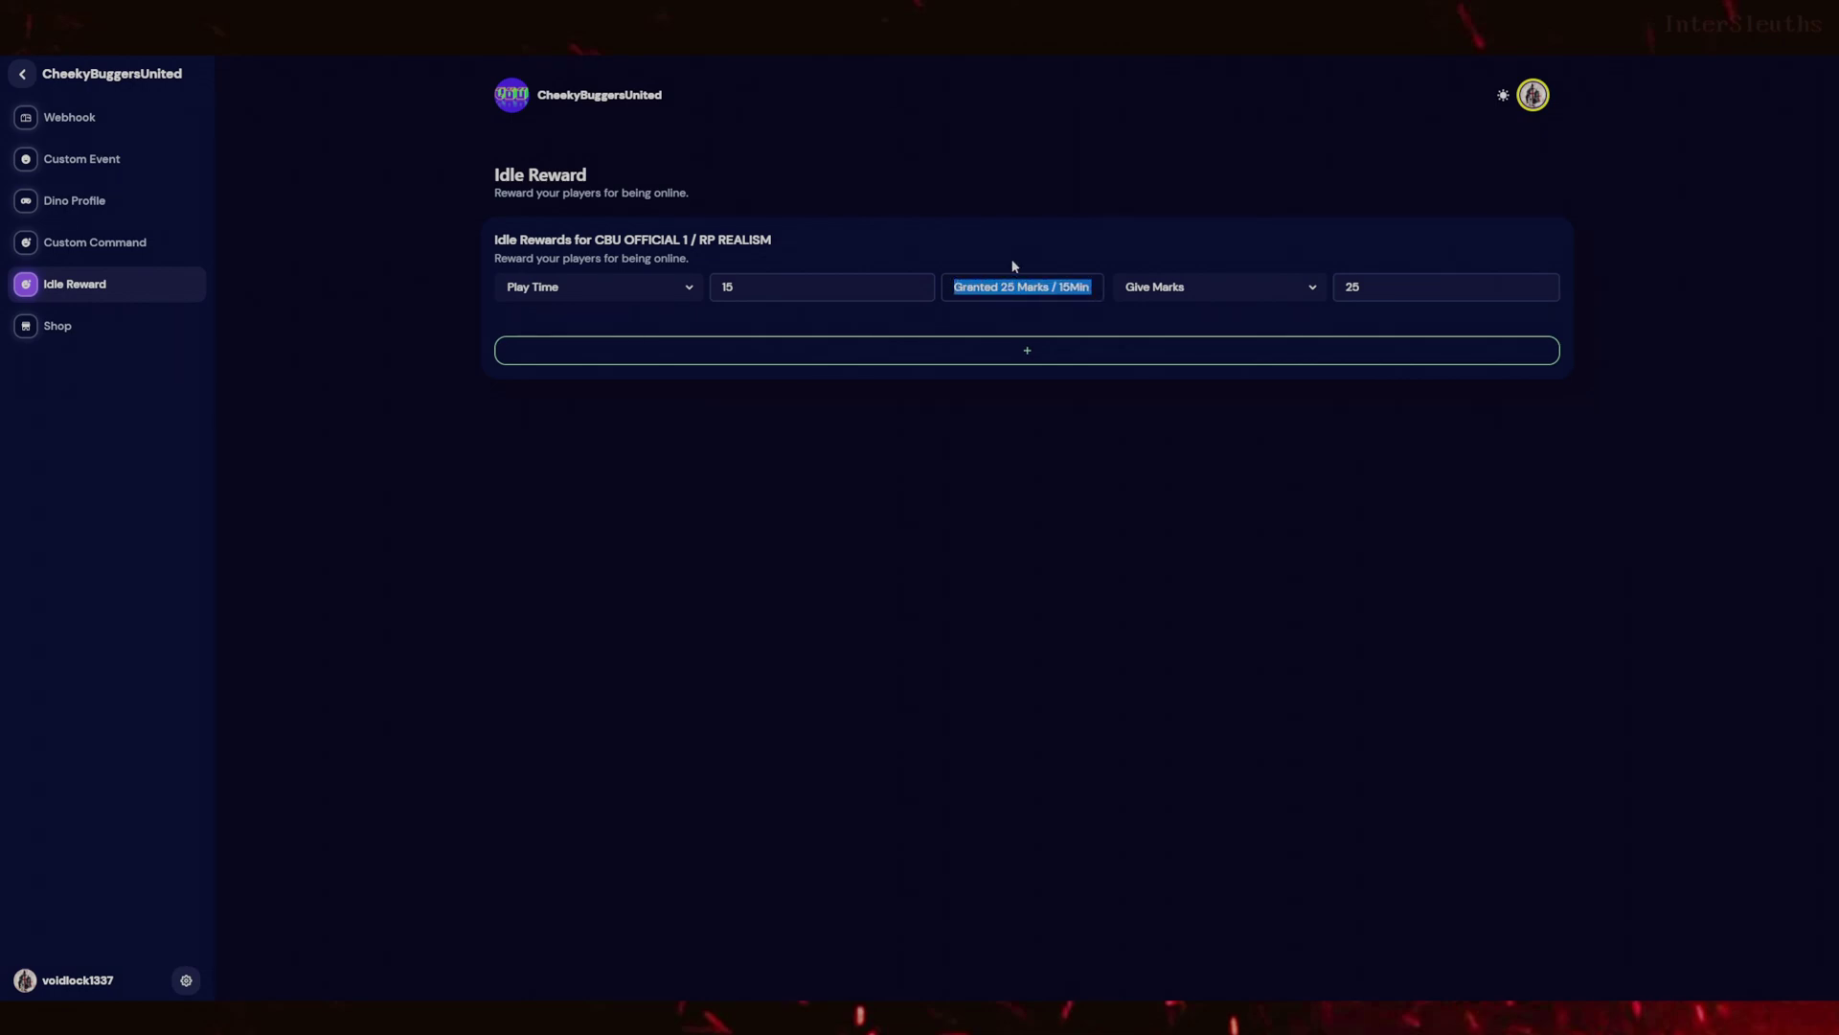
left_click(1021, 305)
left_click(1145, 293)
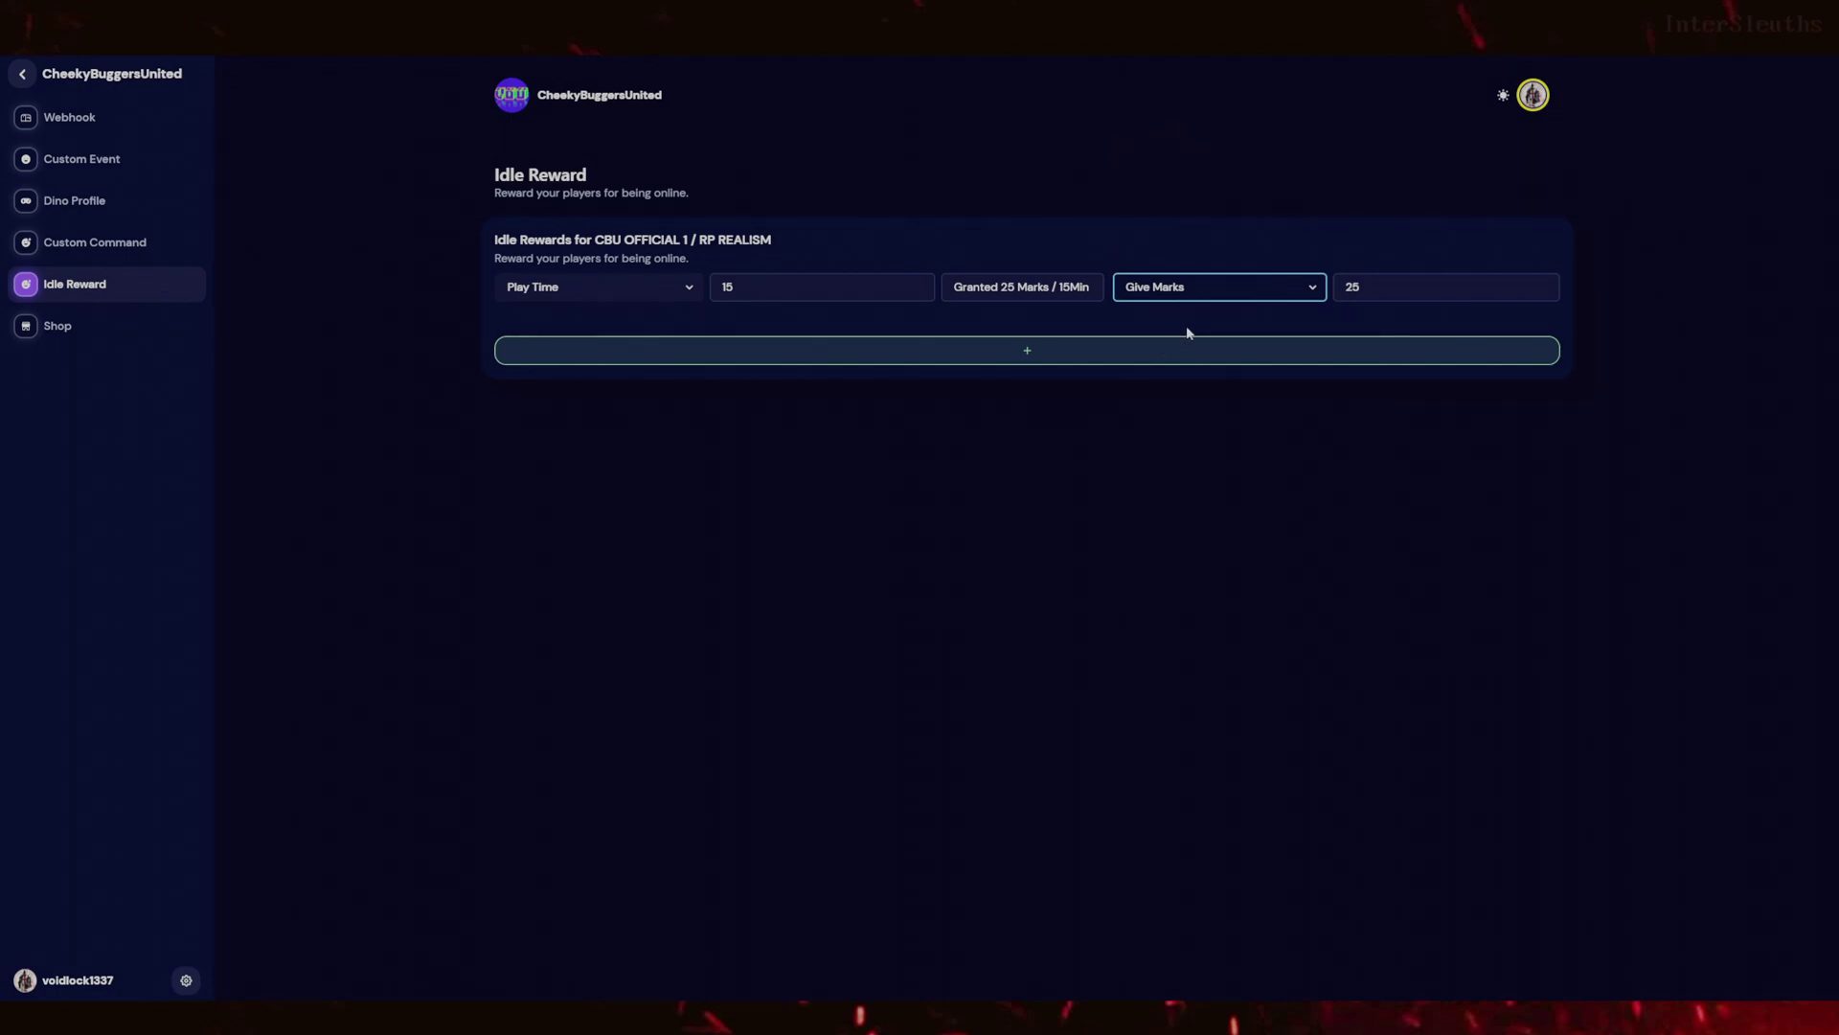
double_click(1347, 290)
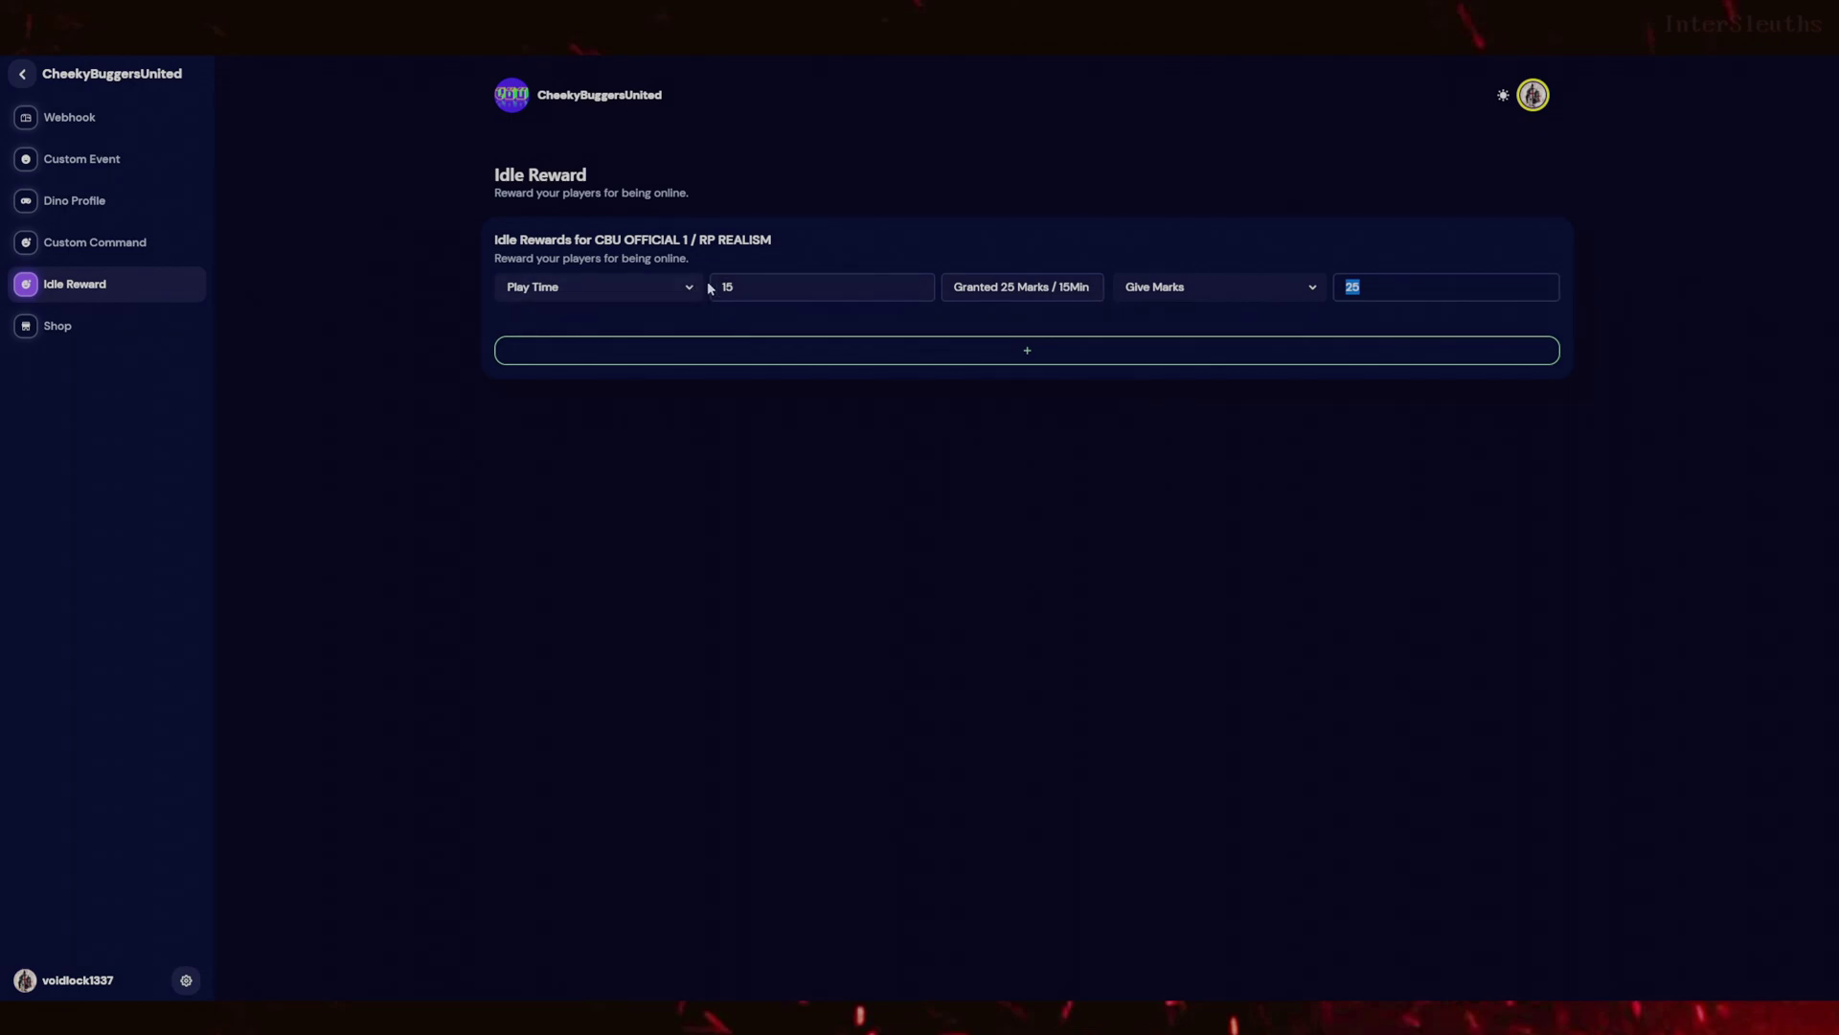
left_click_drag(520, 240, 772, 241)
left_click(800, 248)
double_click(1347, 287)
double_click(821, 293)
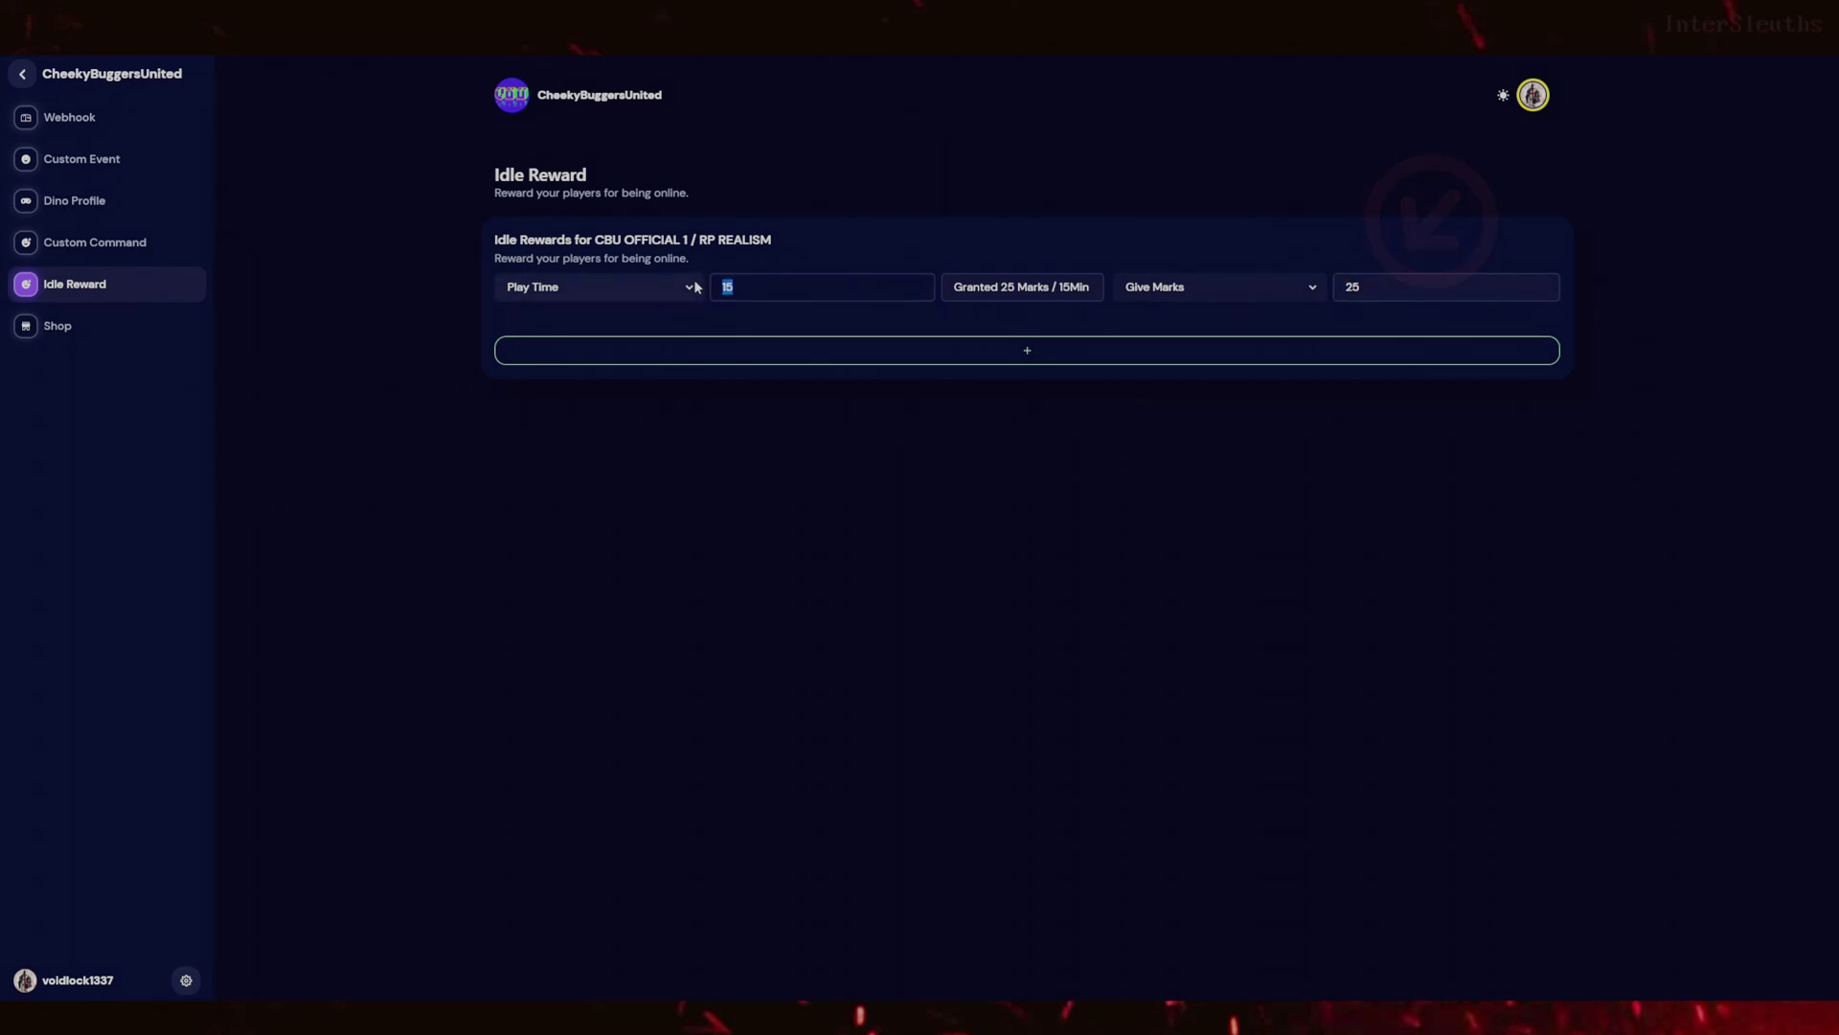